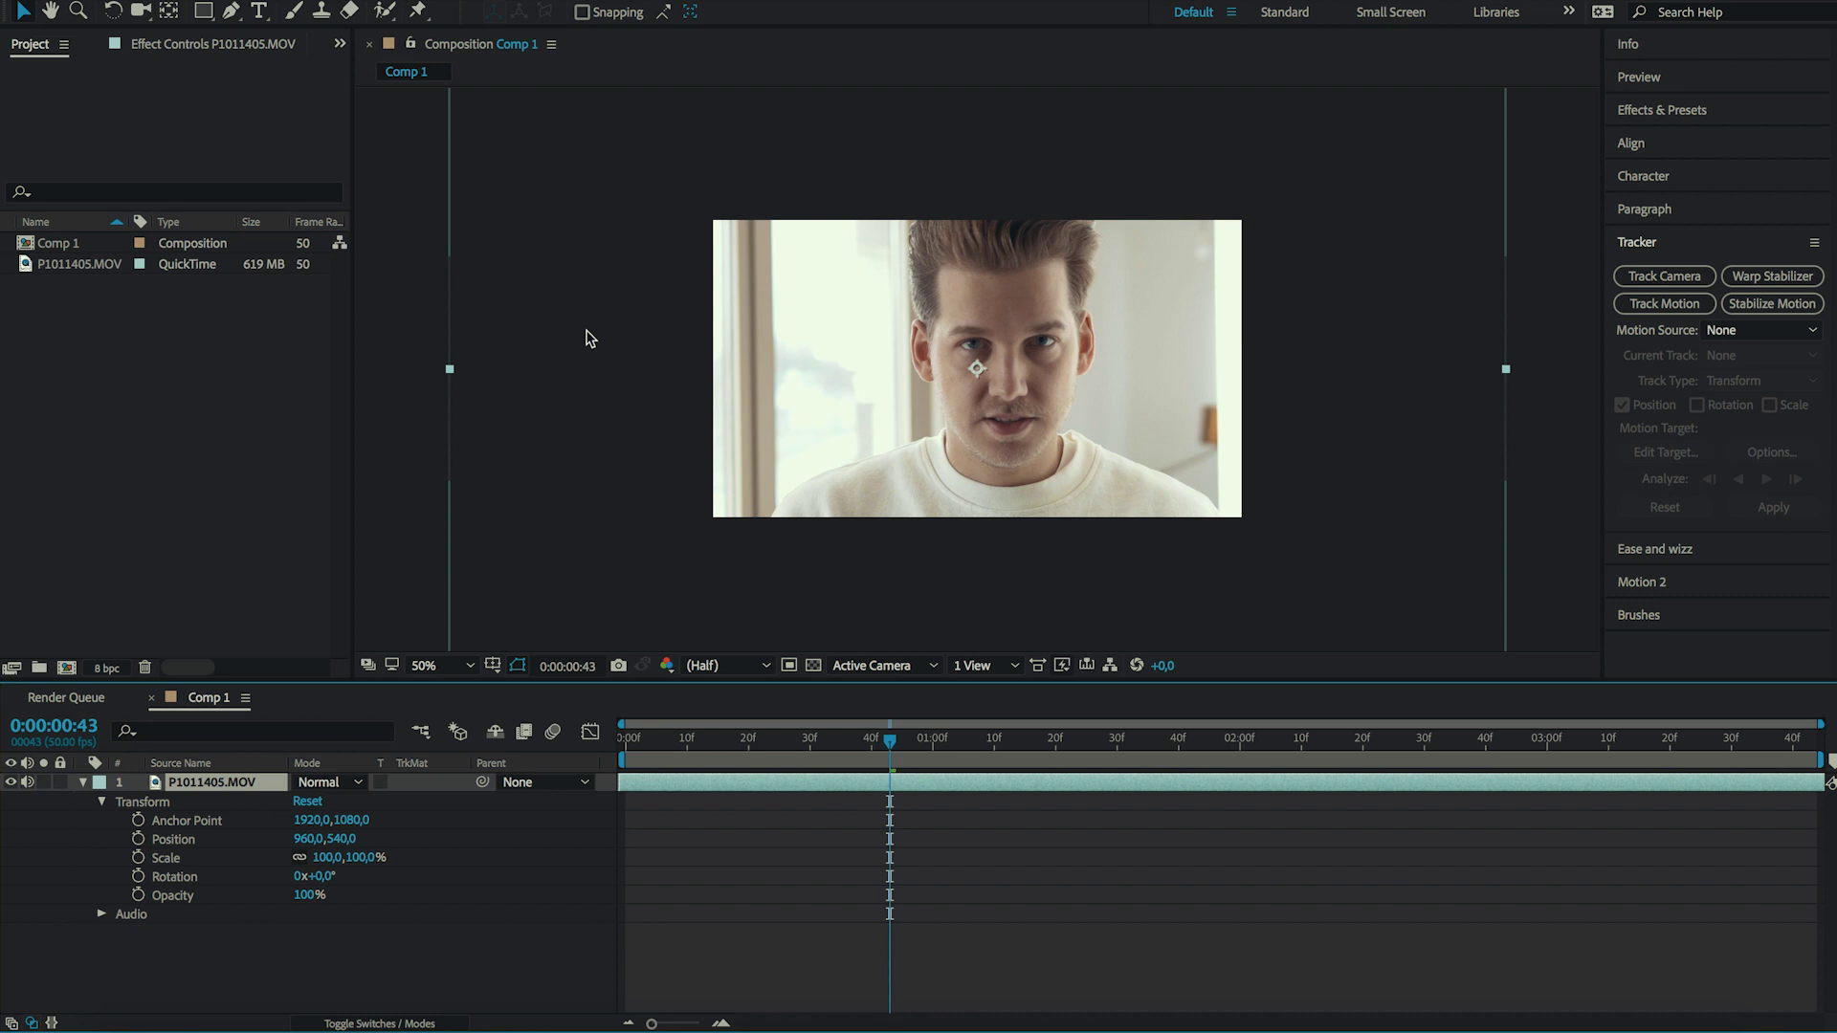
# Set the P1011405.MOV layer's Scale to 50%.
pyautogui.click(326, 858)
pyautogui.write('50')
pyautogui.press('Return')
pyautogui.press('/')
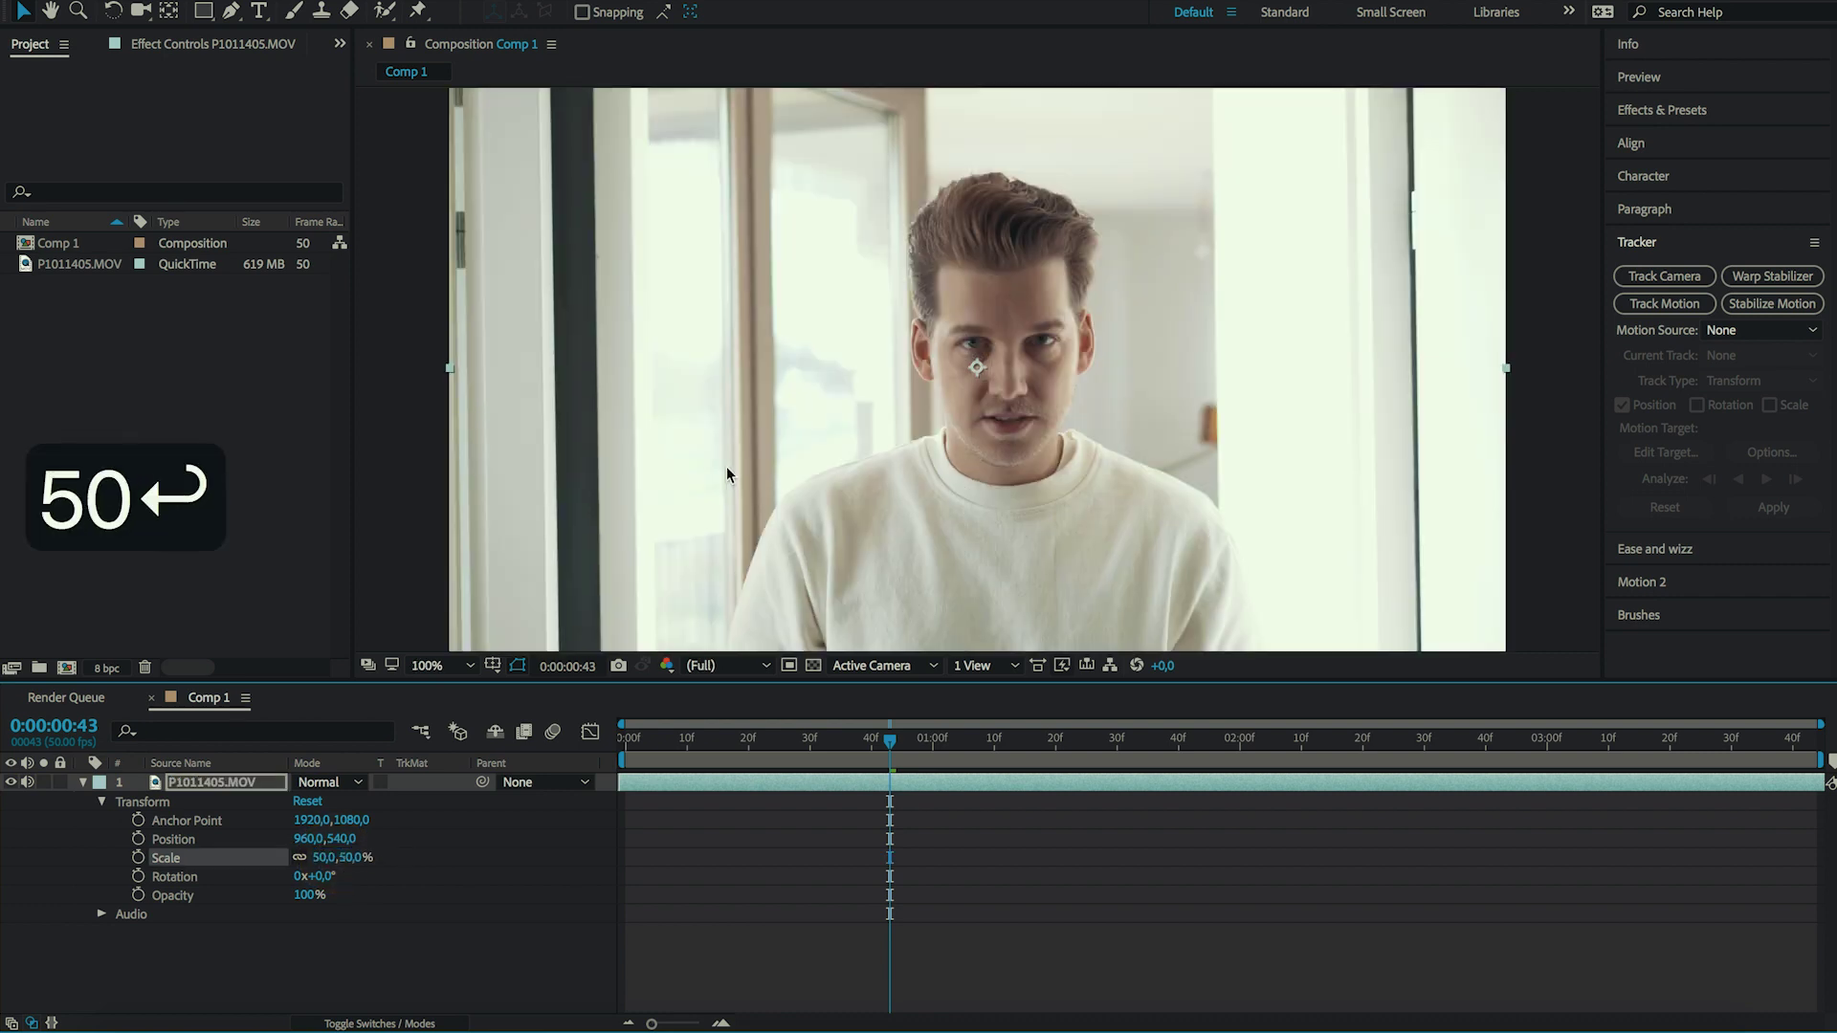
pyautogui.scroll(-1, 721, 521)
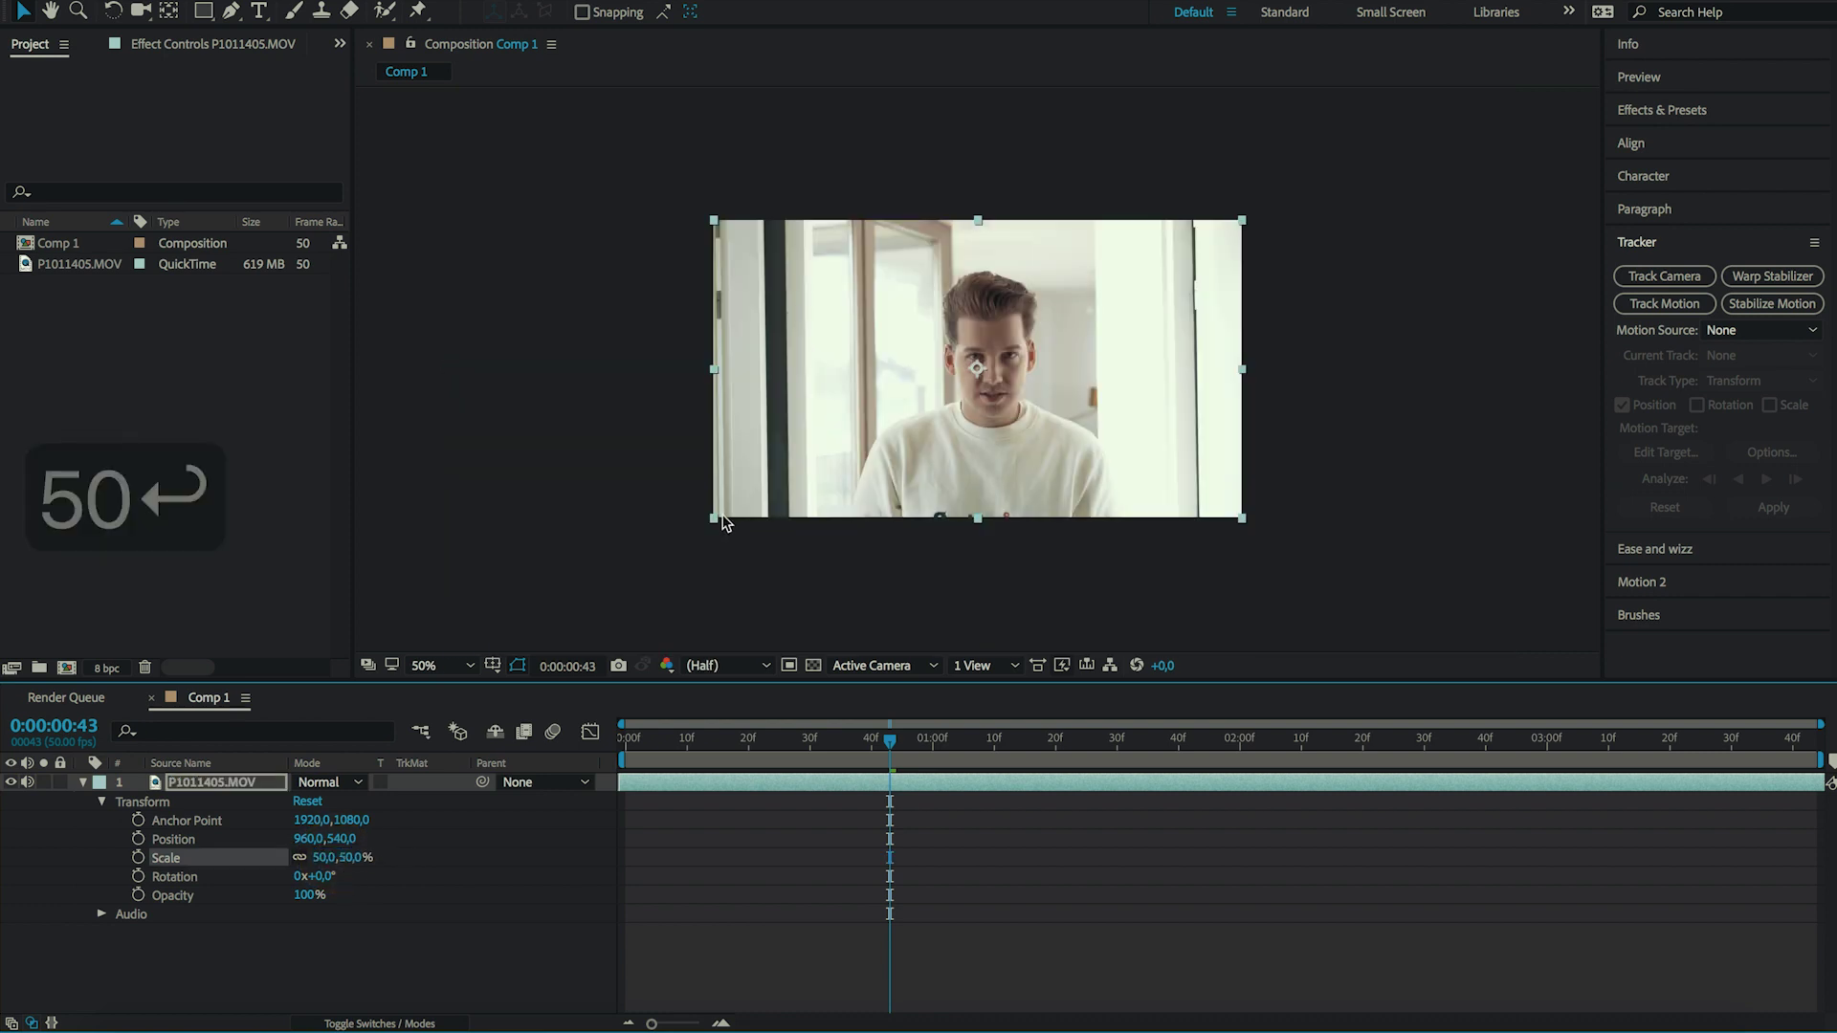
# Collapse Transform, duplicate the video layer with Cmd+D, and hide the lower copy.
pyautogui.click(83, 782)
pyautogui.click(204, 790)
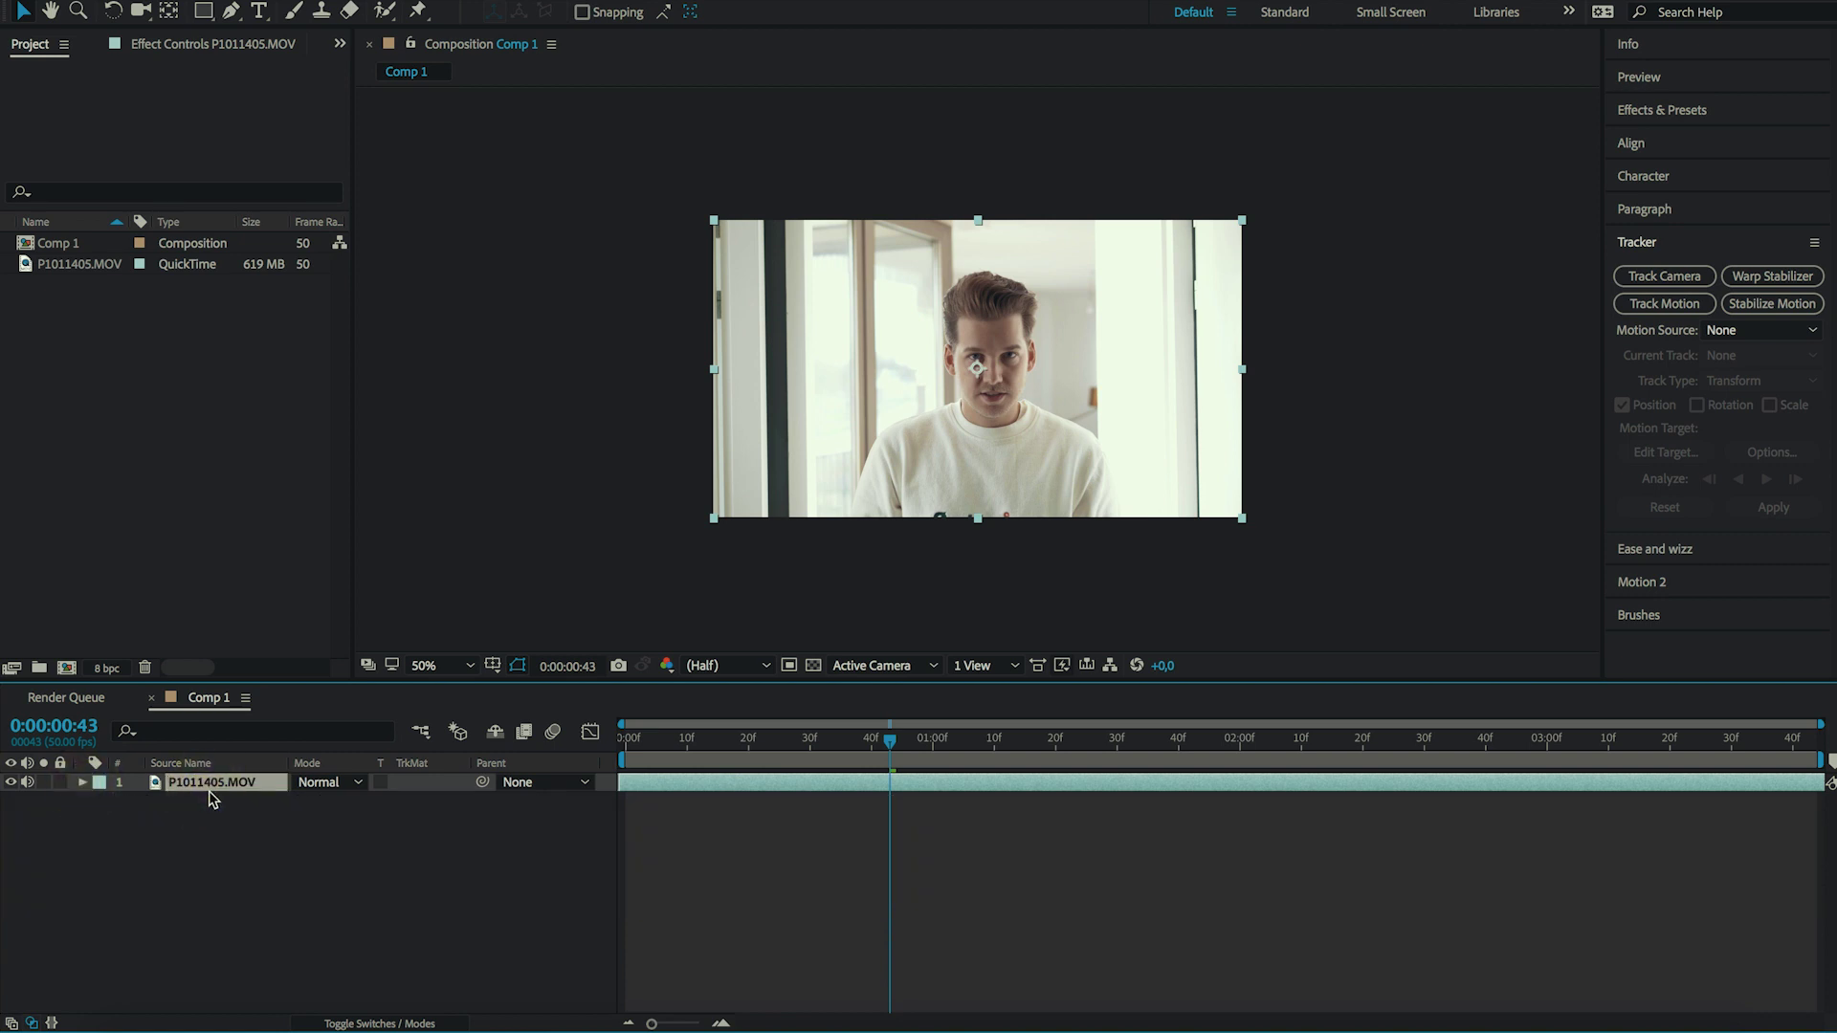
pyautogui.press('super+d')
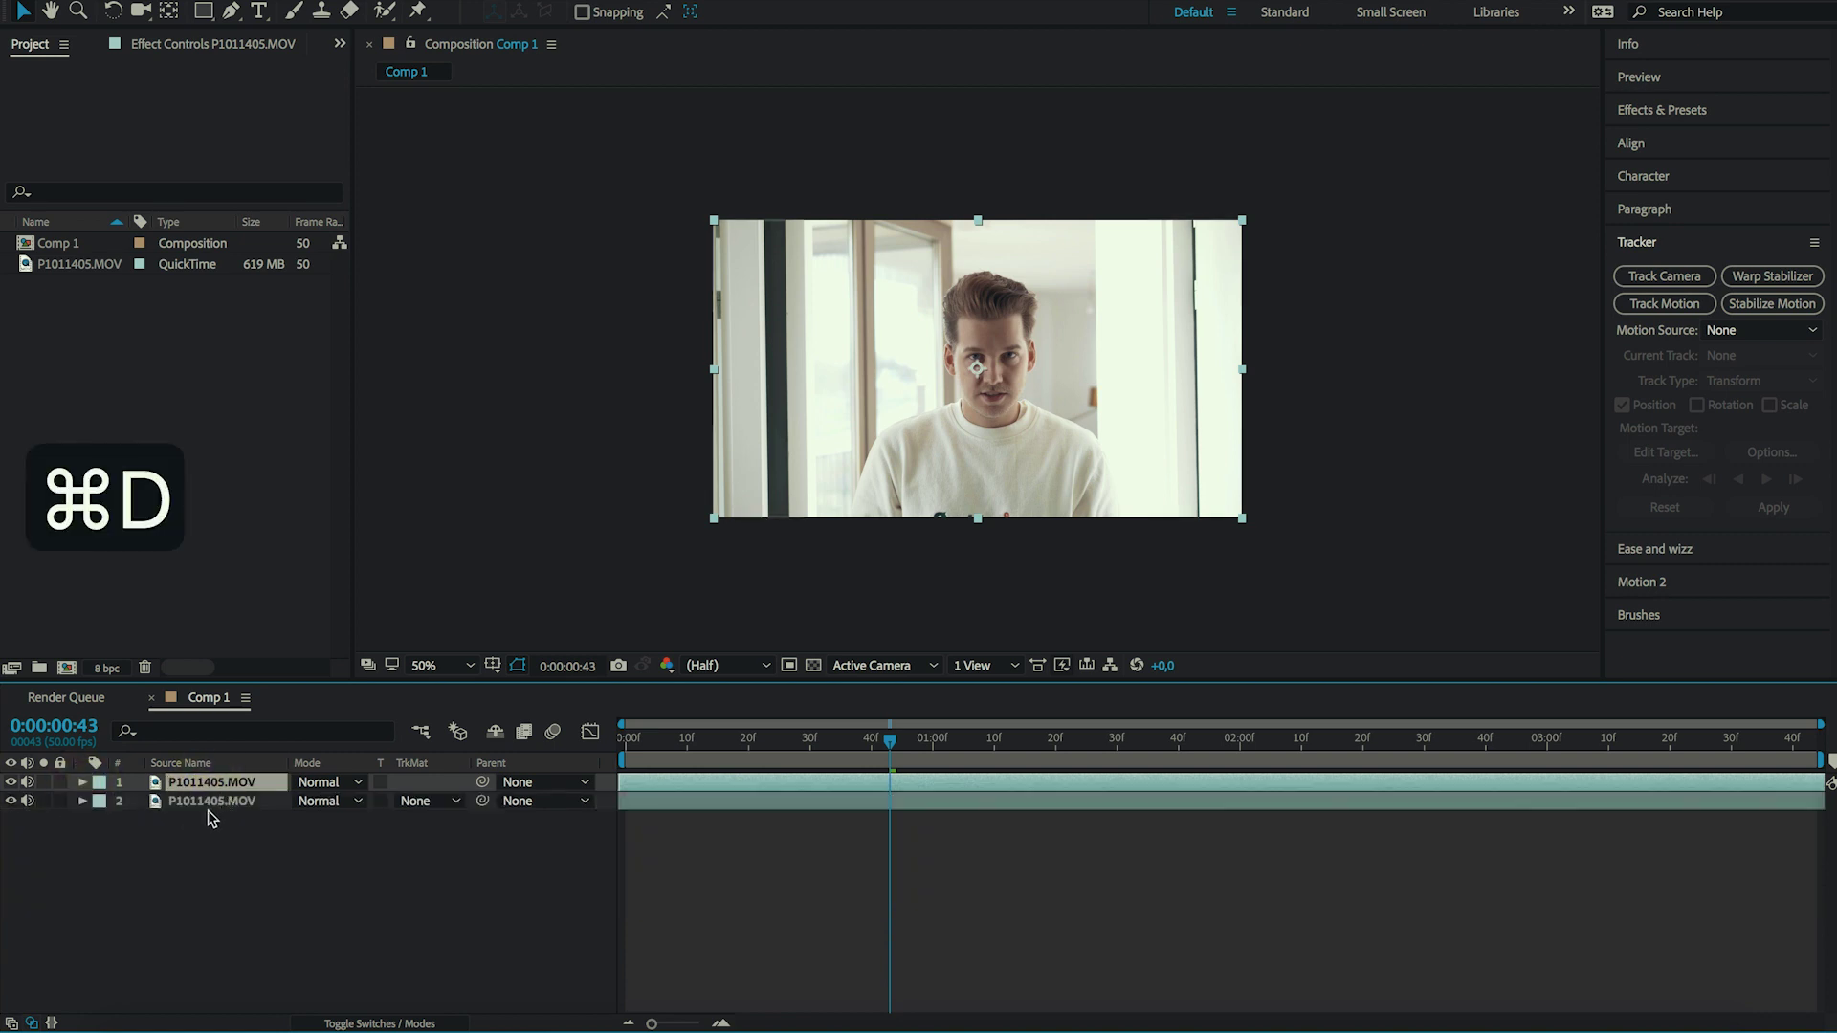
pyautogui.click(30, 786)
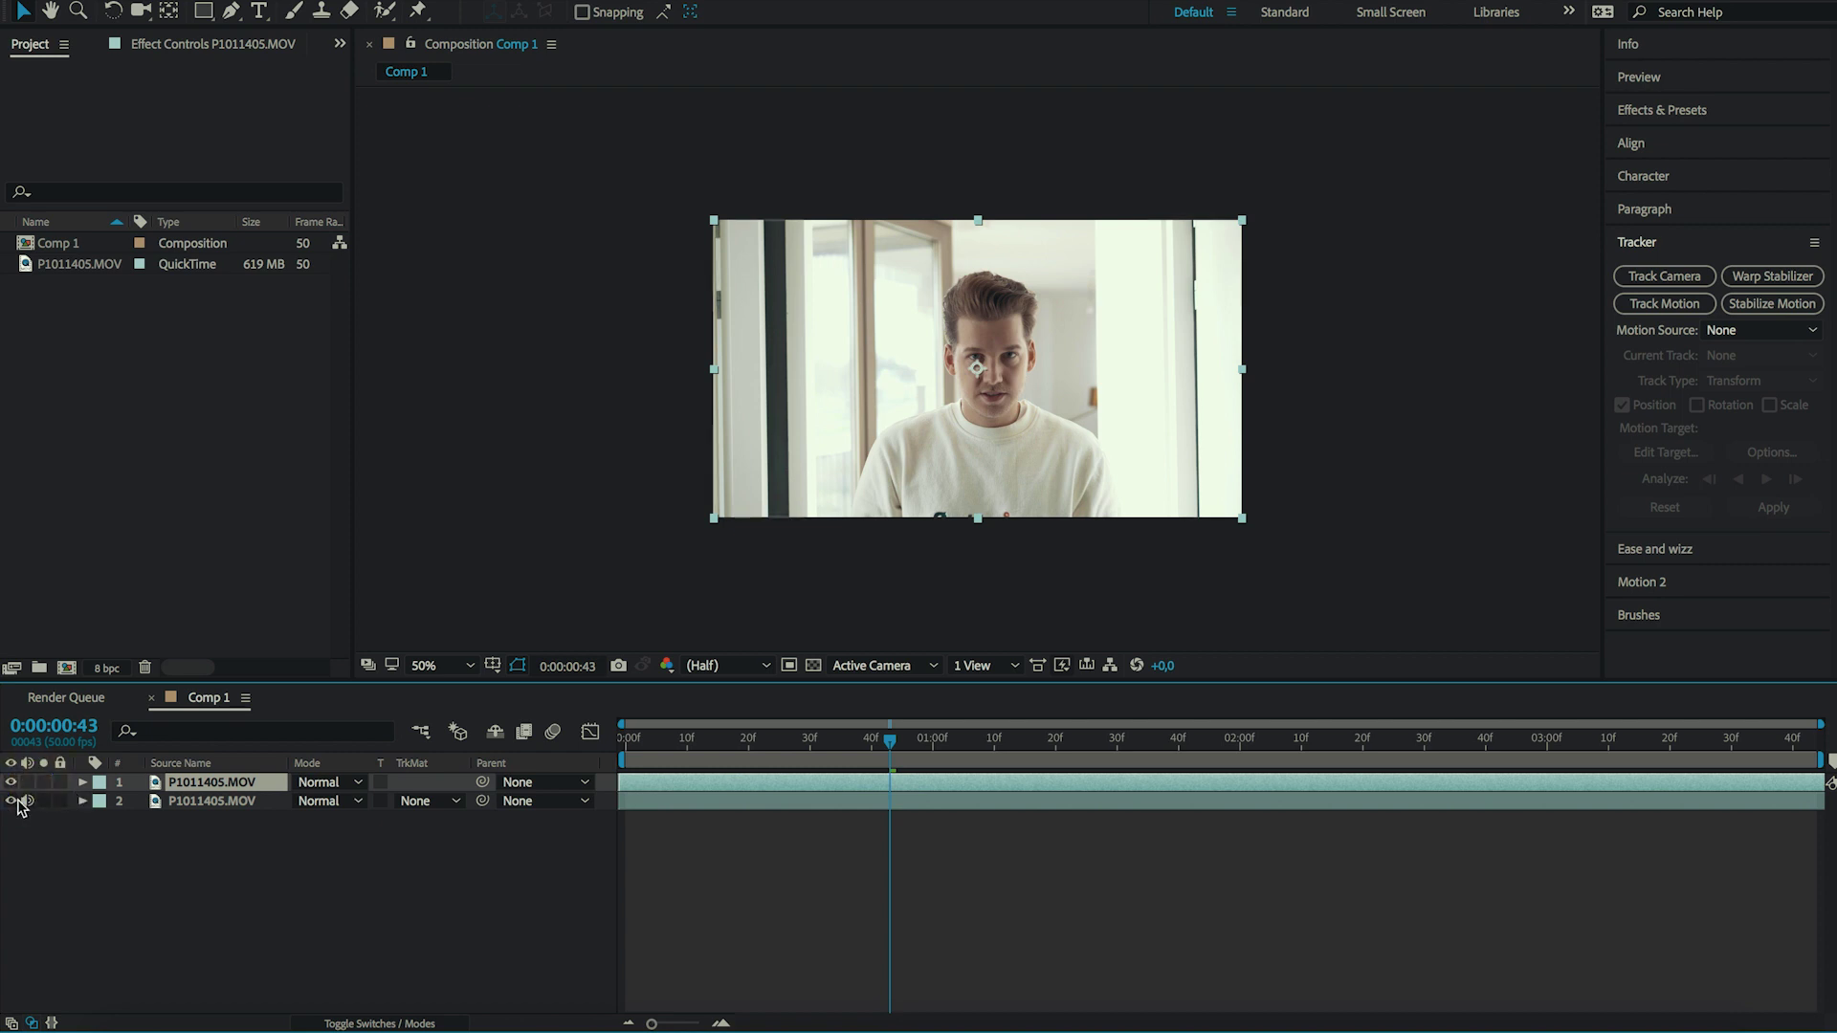
pyautogui.click(10, 800)
# Fit the whole composition in view and open the top layer in the Layer panel.
pyautogui.press('/')
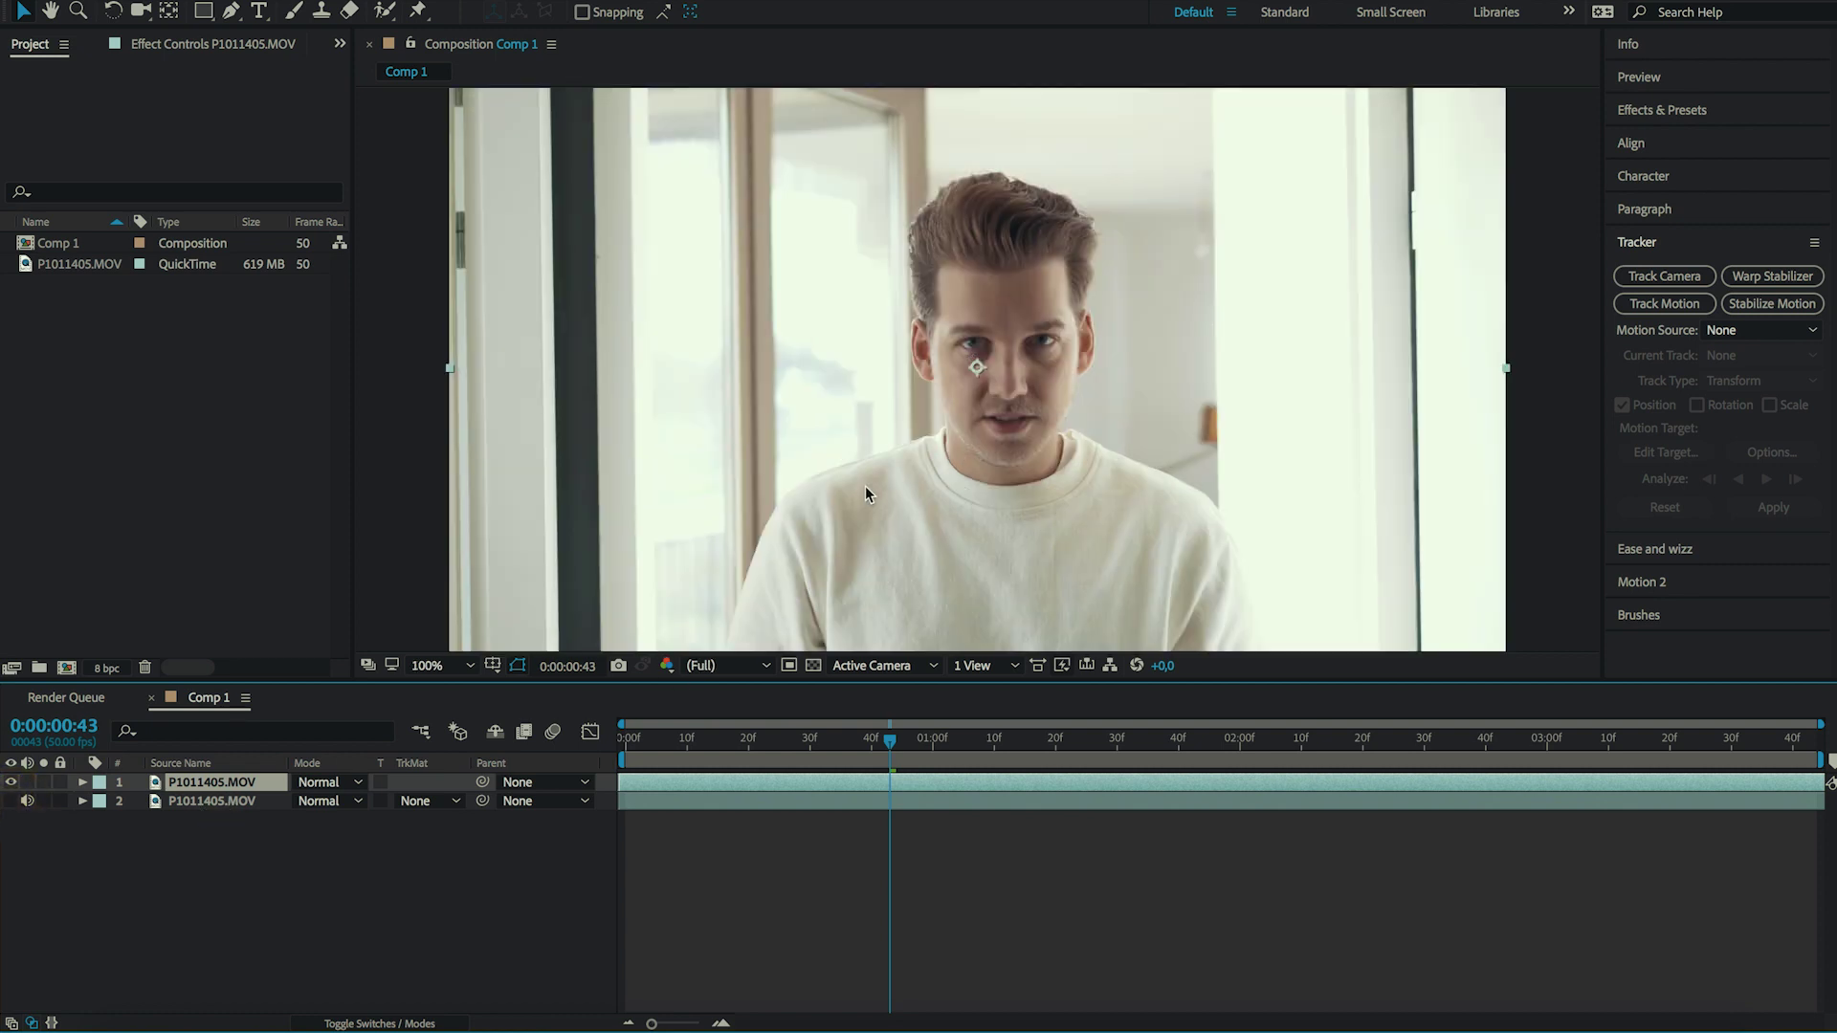
pyautogui.press(',')
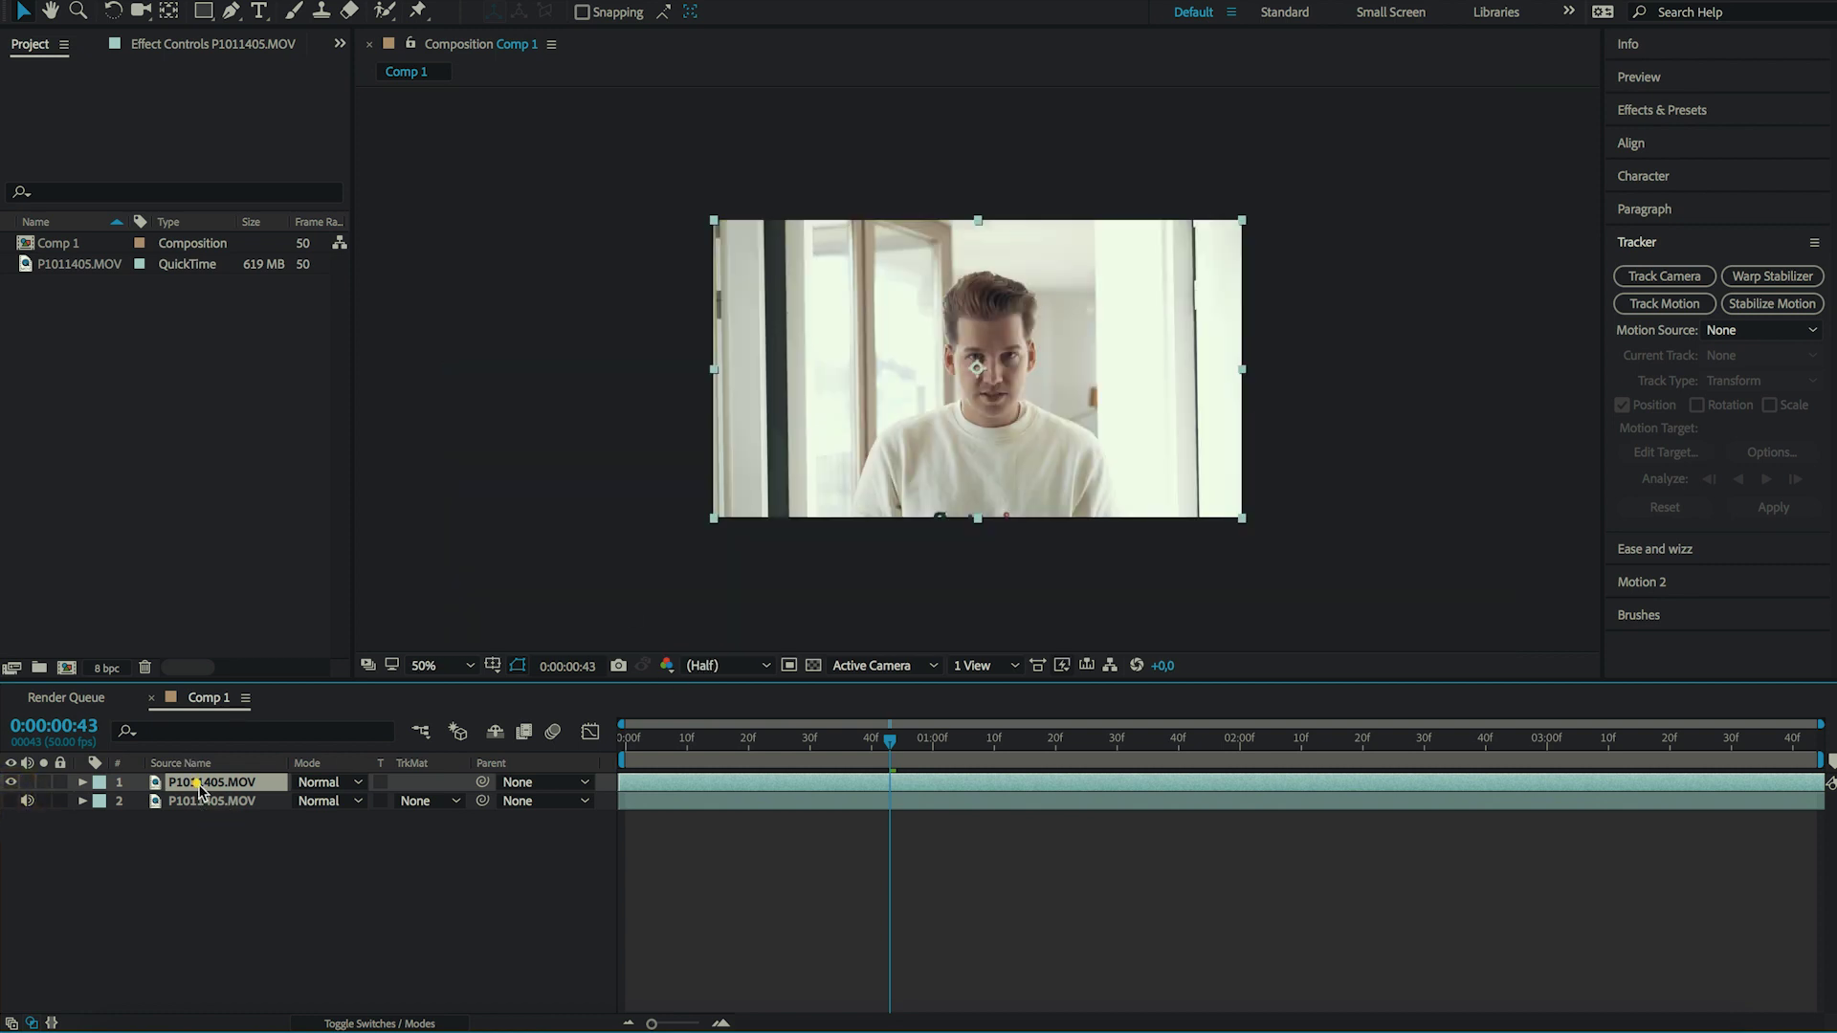
pyautogui.doubleClick(196, 782)
# With the Roto Brush, paint foreground strokes down the hair's left edge and along the jaw.
pyautogui.press(',')
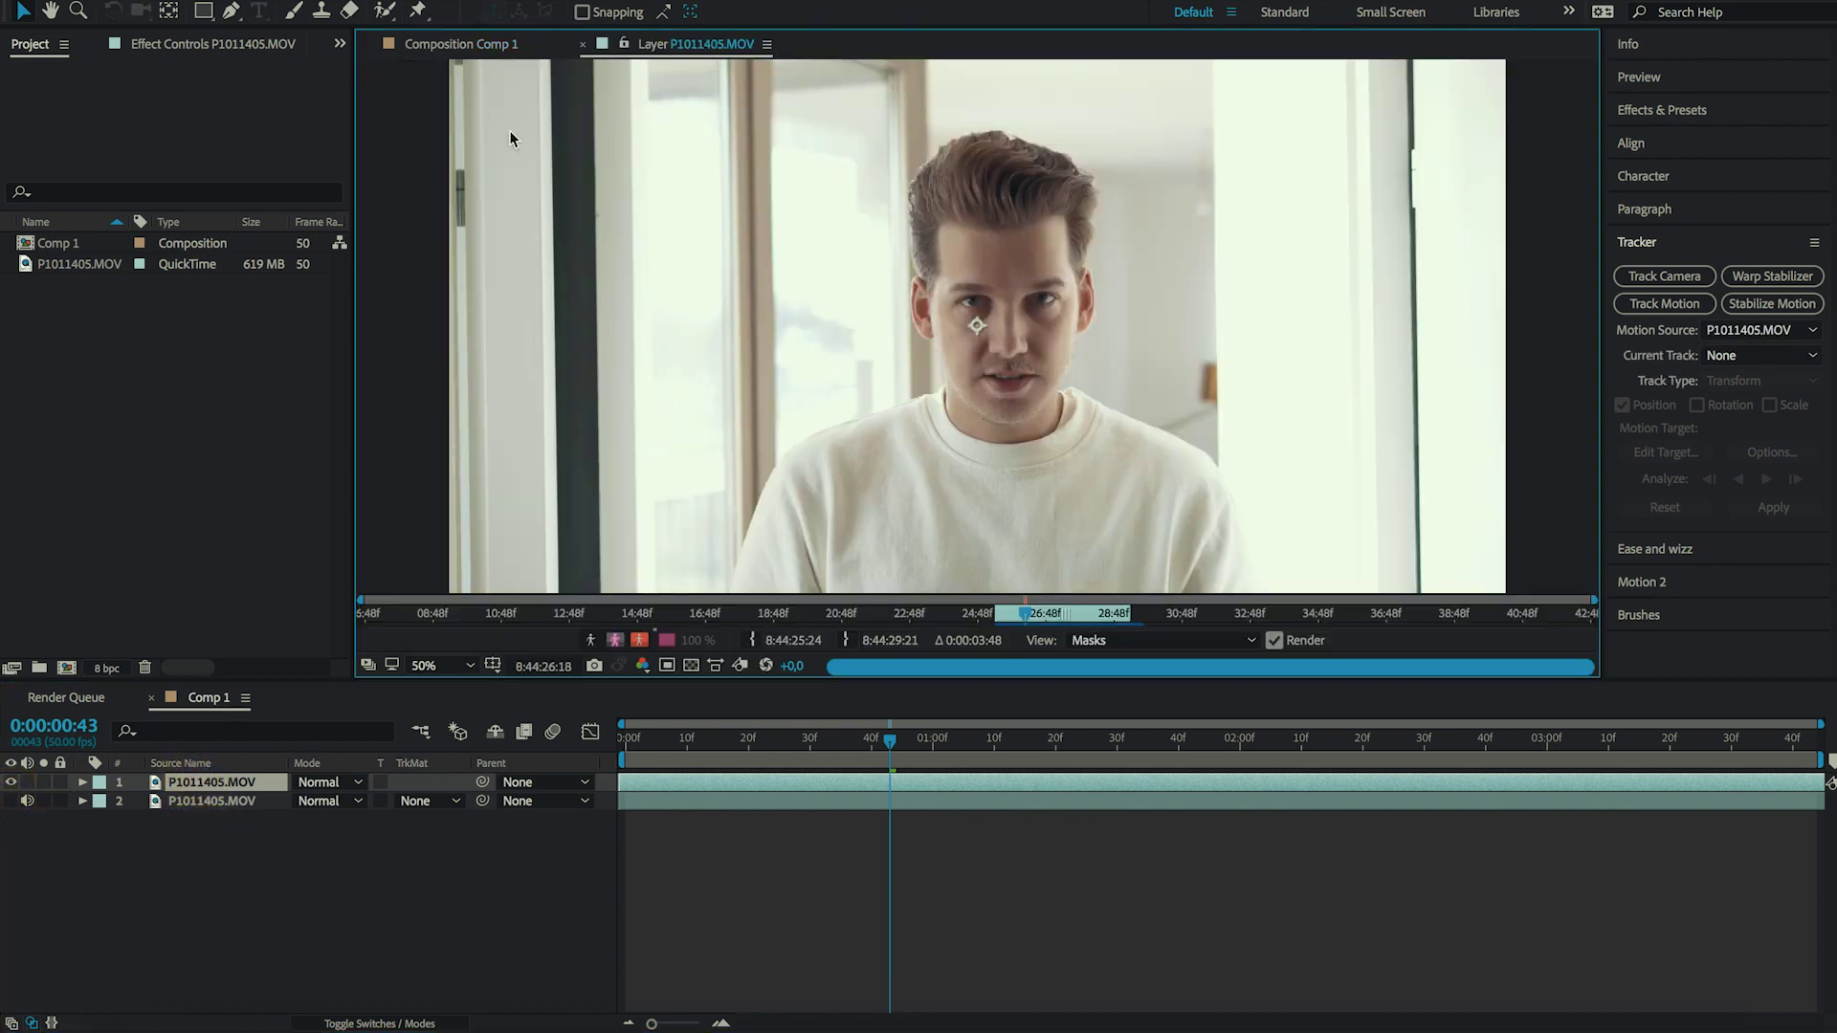
pyautogui.click(389, 11)
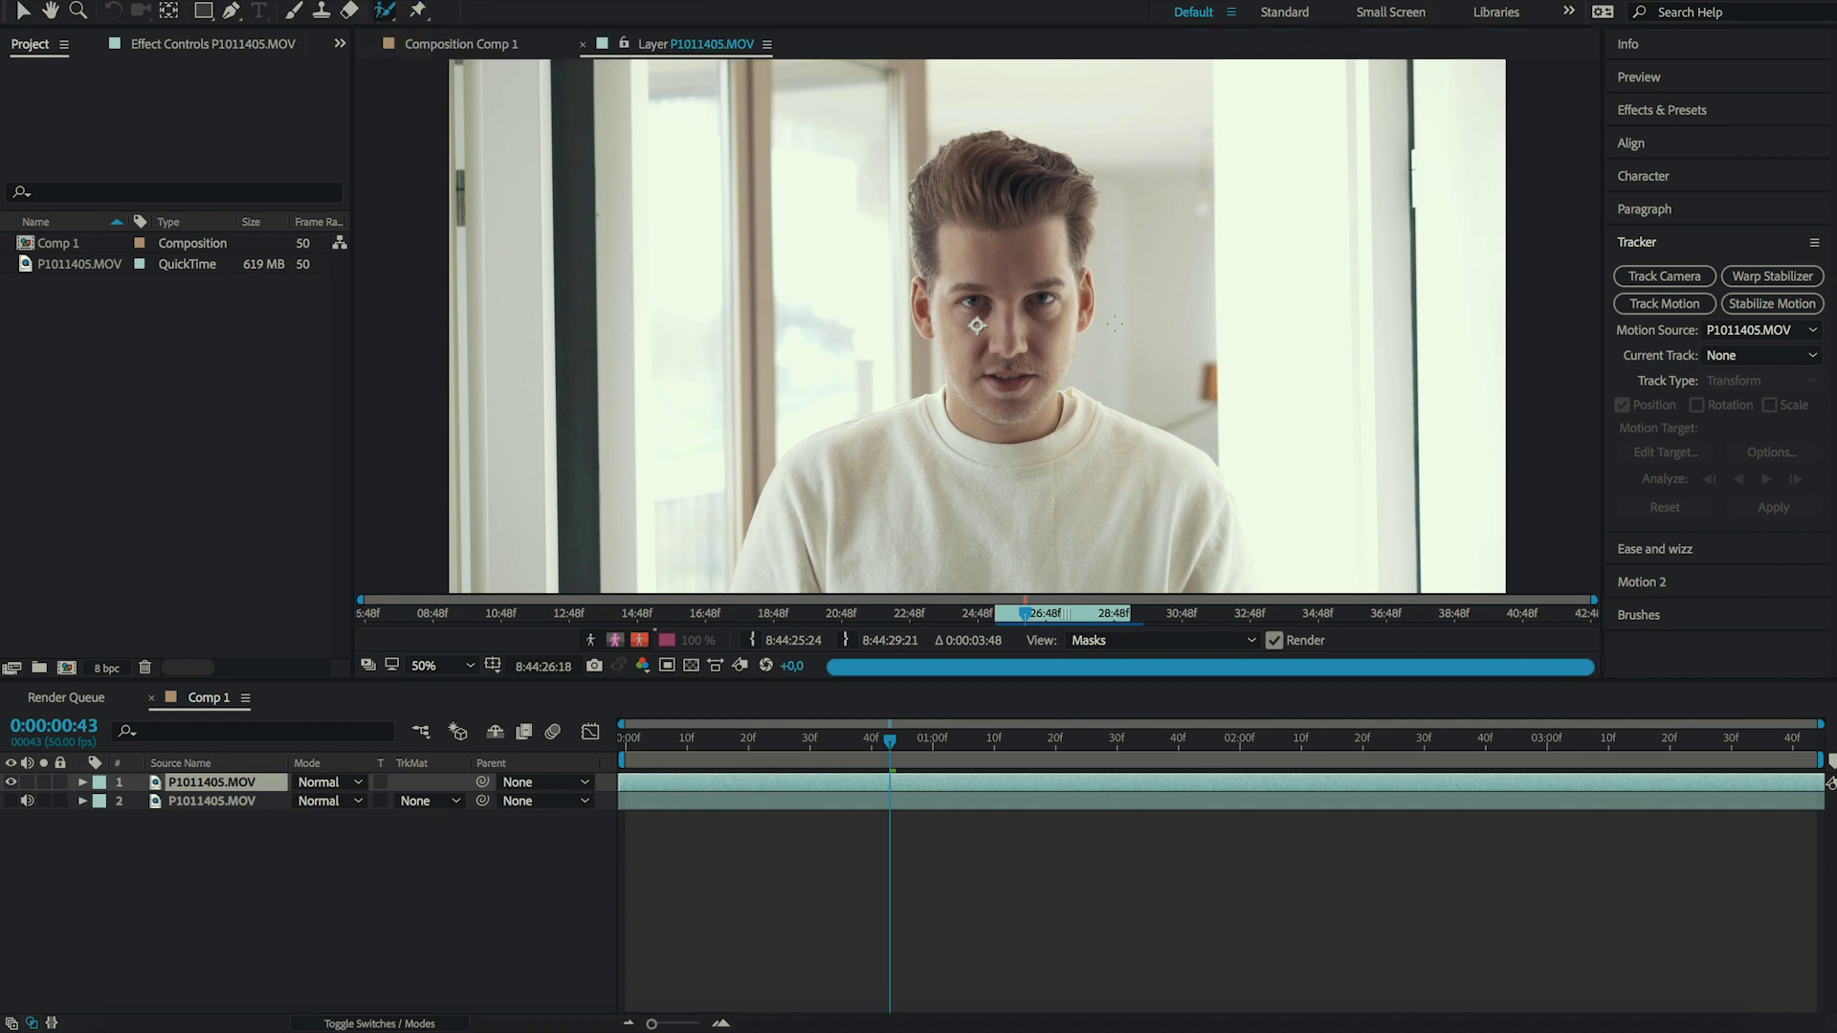
pyautogui.press('.')
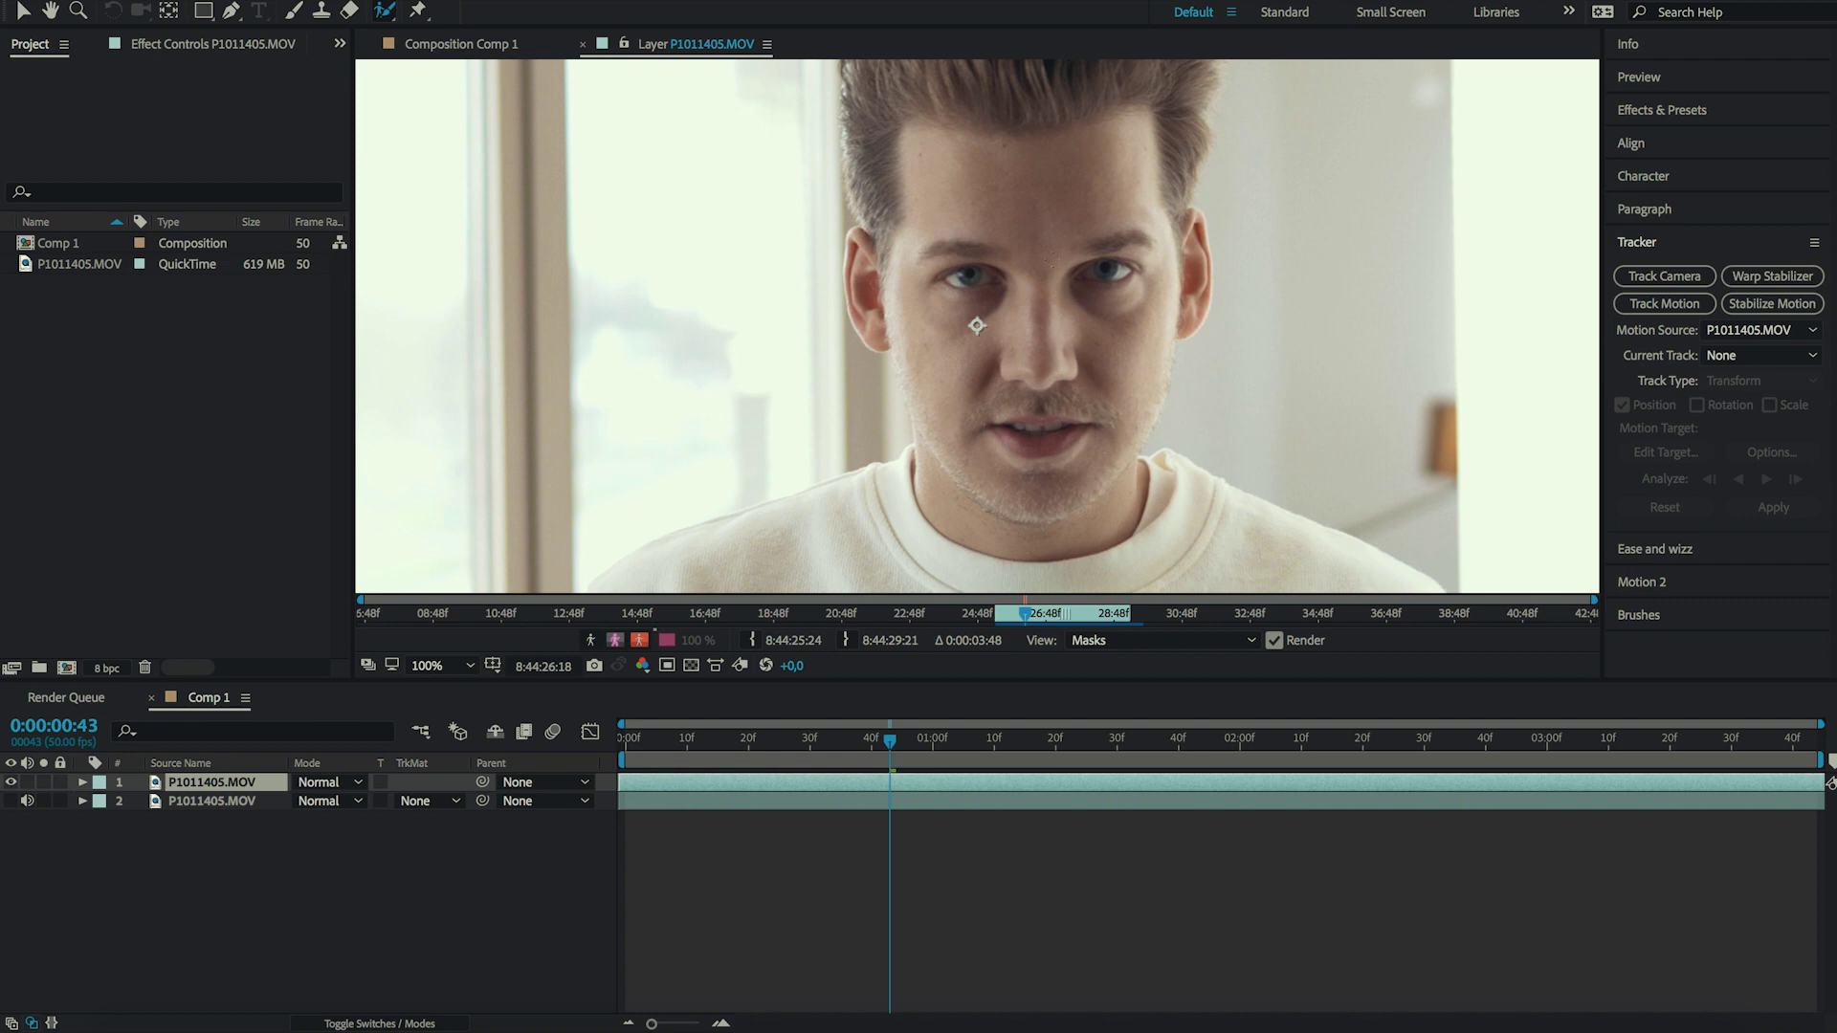
pyautogui.press(',')
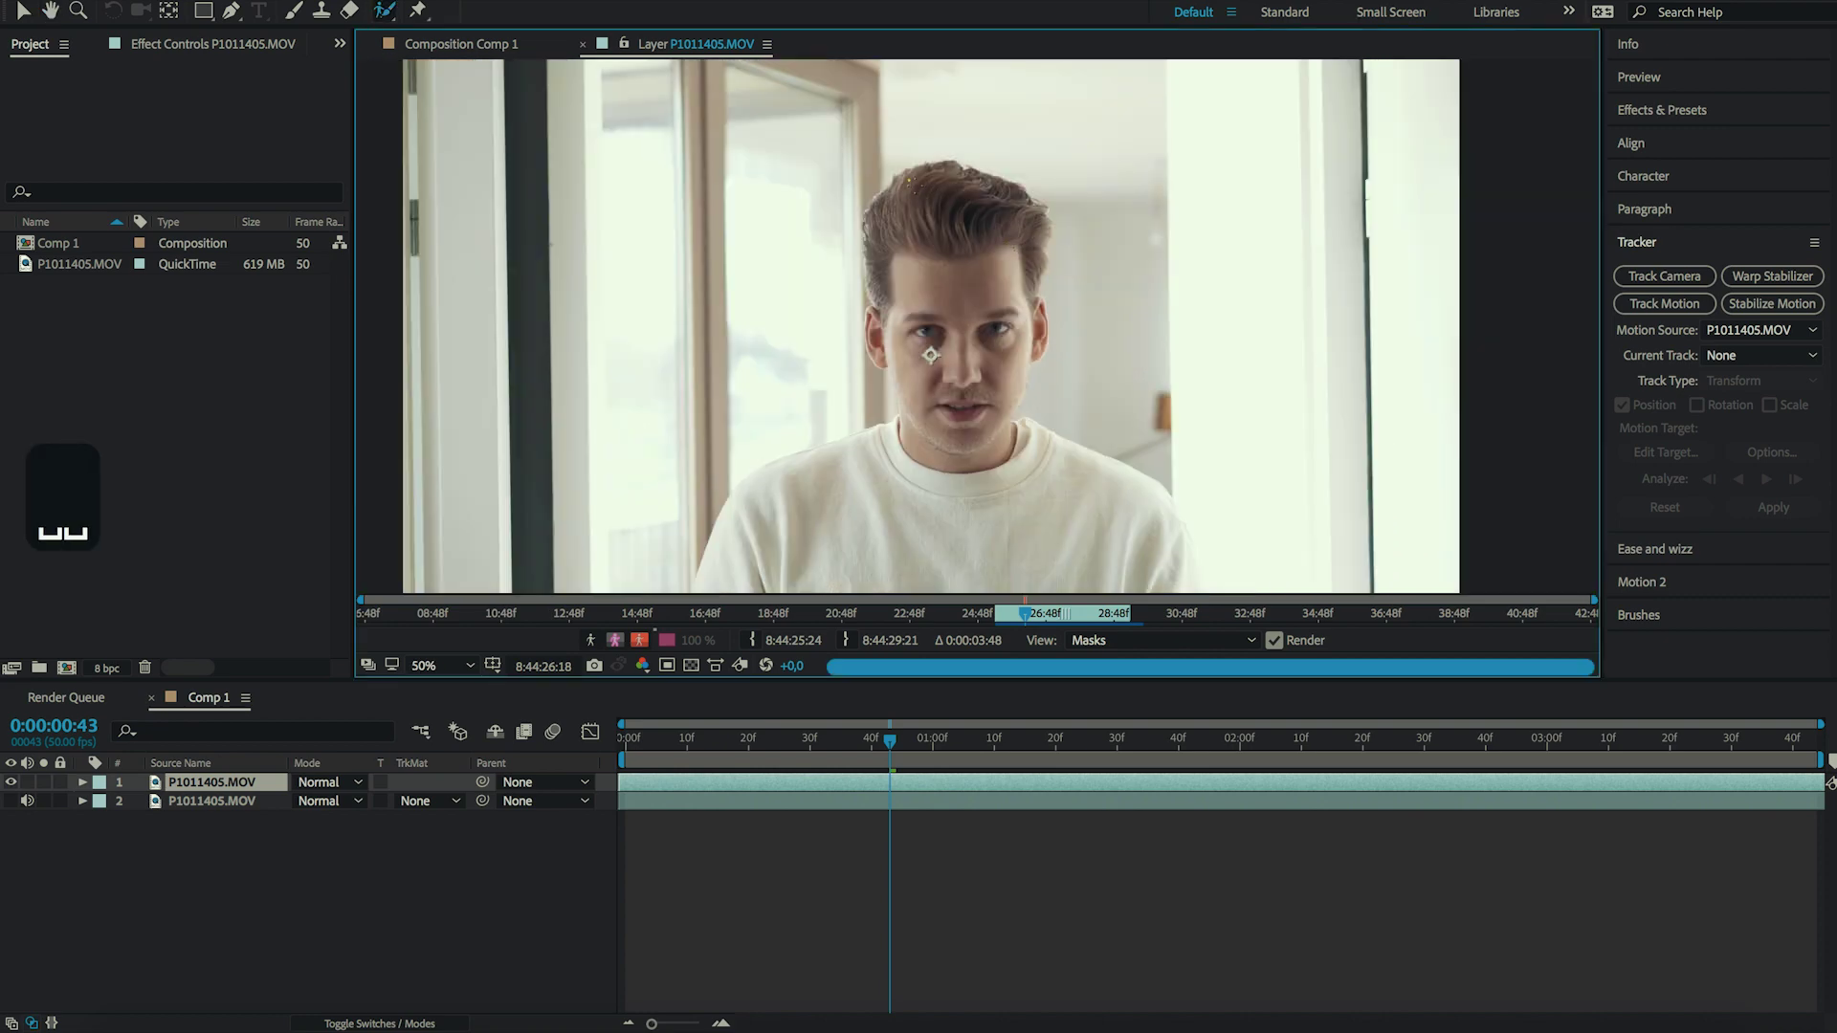
pyautogui.moveTo(893, 181); pyautogui.dragTo(875, 304)
pyautogui.moveTo(967, 438); pyautogui.dragTo(1026, 379)
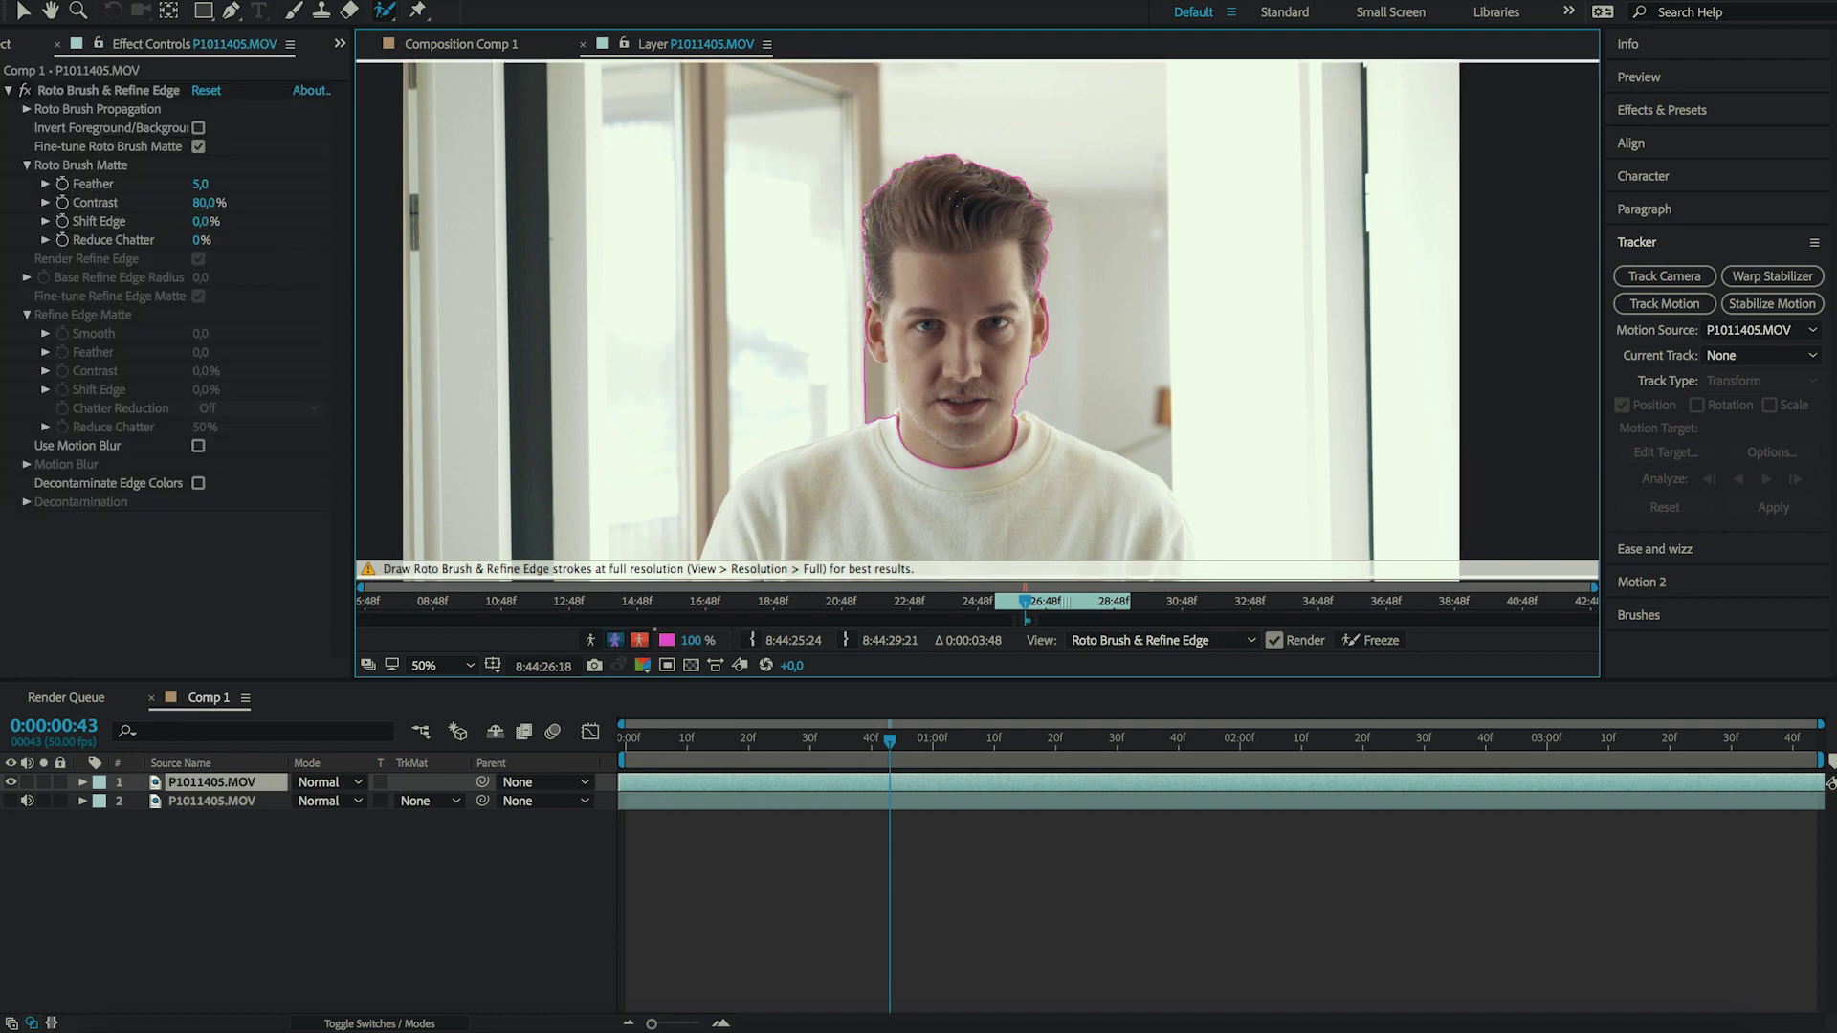
# Paint background strokes below the ear, over the neck, and across the collar.
pyautogui.scroll(2, 953, 251)
pyautogui.press('space')
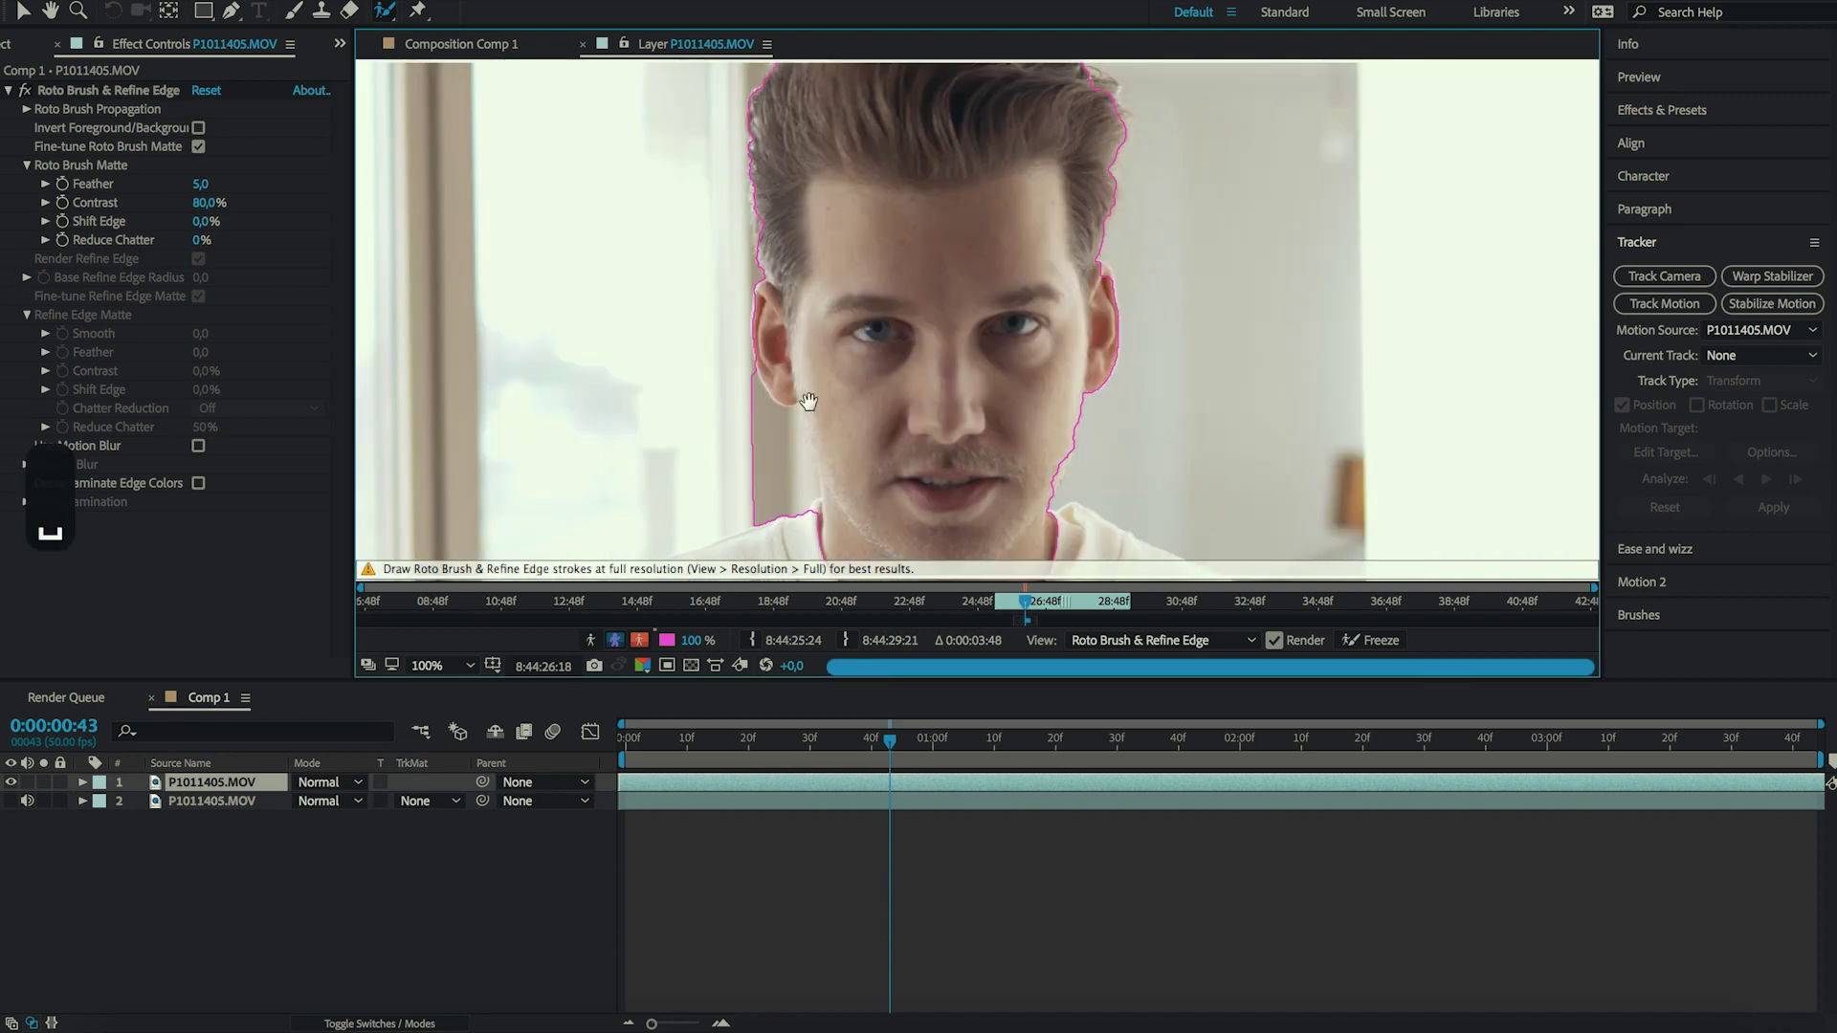
pyautogui.moveTo(806, 400); pyautogui.dragTo(859, 239)
pyautogui.scroll(1, 877, 286)
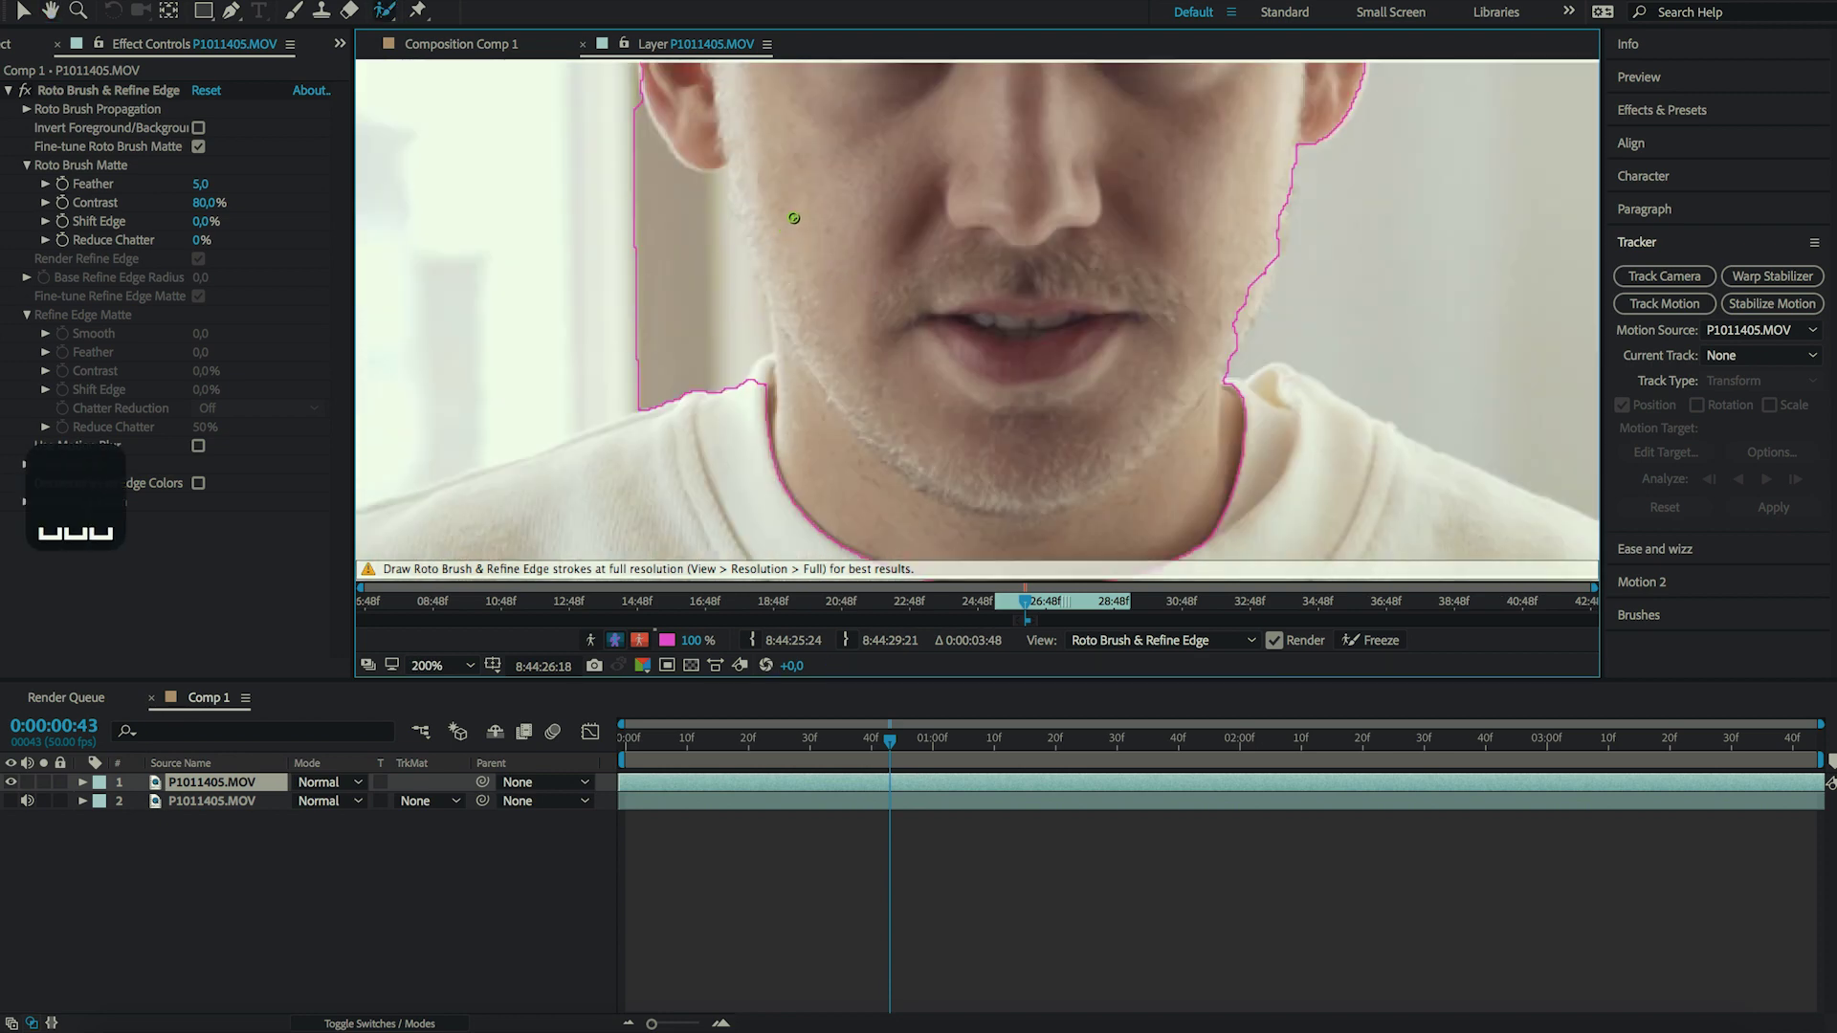
pyautogui.scroll(-1, 923, 271)
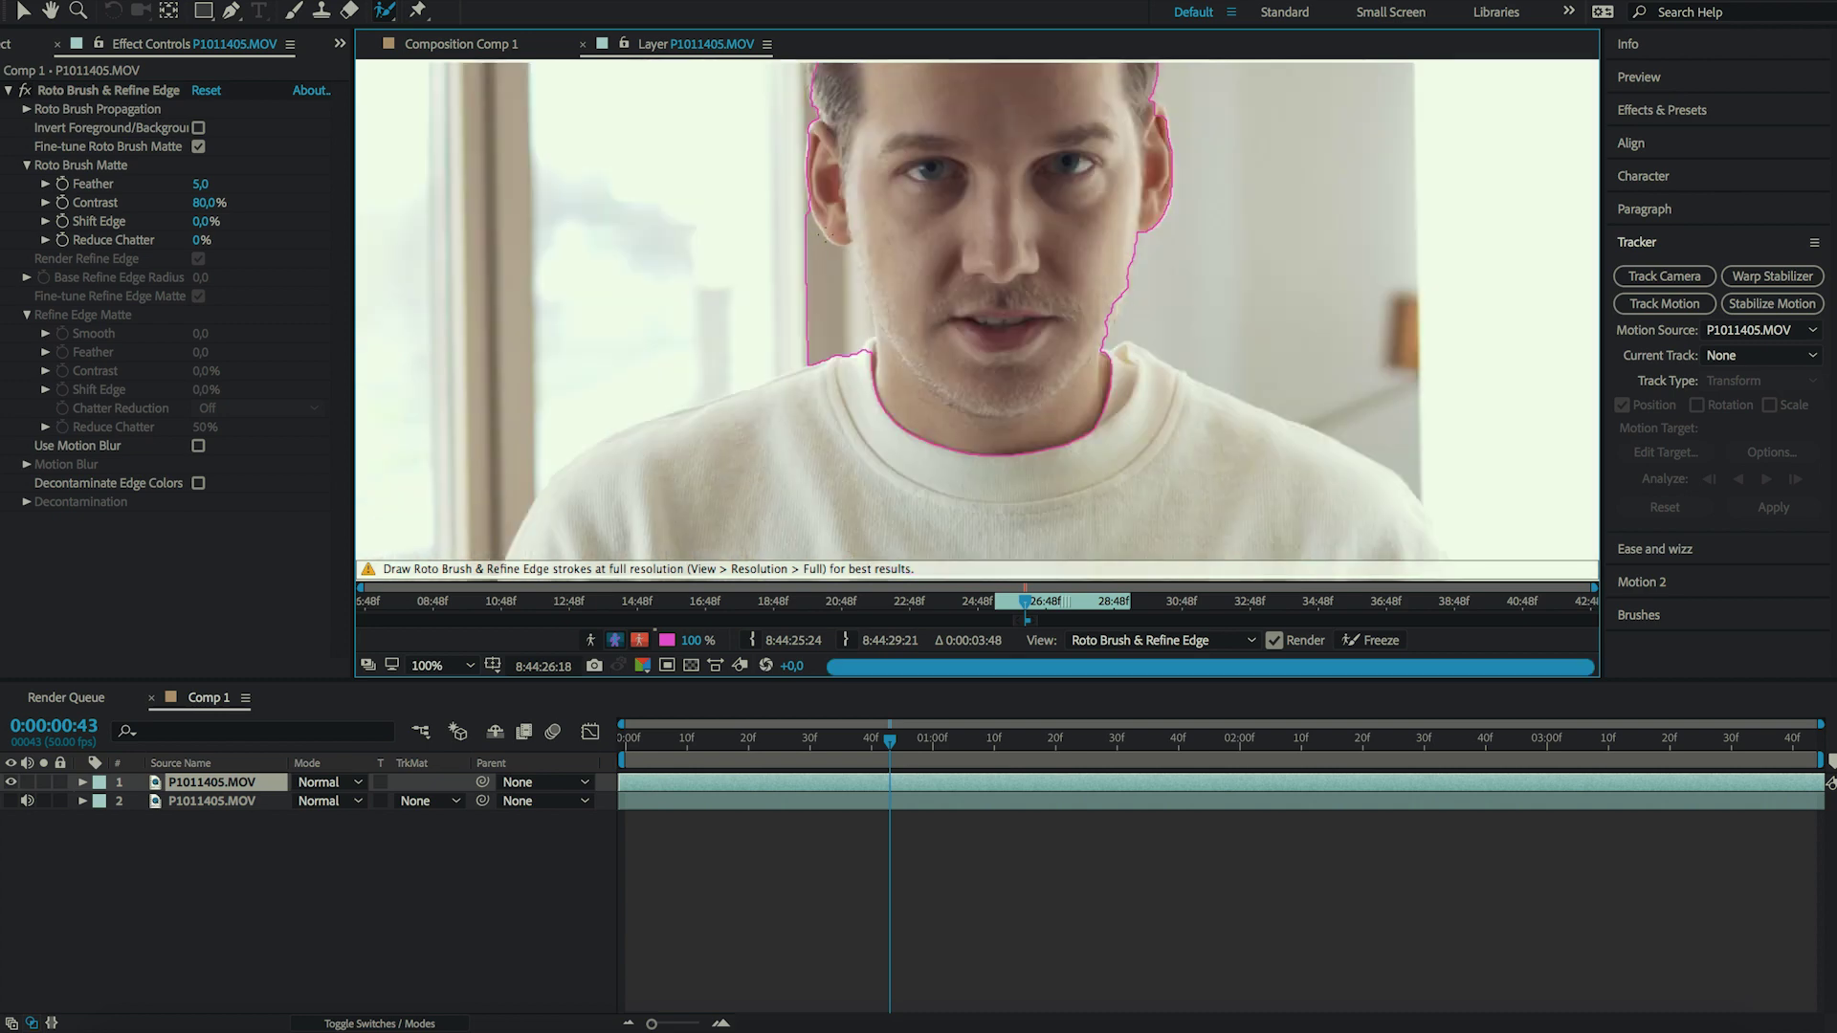
pyautogui.moveTo(805, 219)
pyautogui.mouseDown()
pyautogui.moveTo(859, 257)
pyautogui.moveTo(875, 323)
pyautogui.moveTo(876, 354)
pyautogui.moveTo(842, 378)
pyautogui.moveTo(790, 362)
pyautogui.moveTo(800, 232)
pyautogui.mouseUp()
pyautogui.moveTo(875, 327)
pyautogui.mouseDown()
pyautogui.moveTo(914, 382)
pyautogui.moveTo(971, 411)
pyautogui.mouseUp()
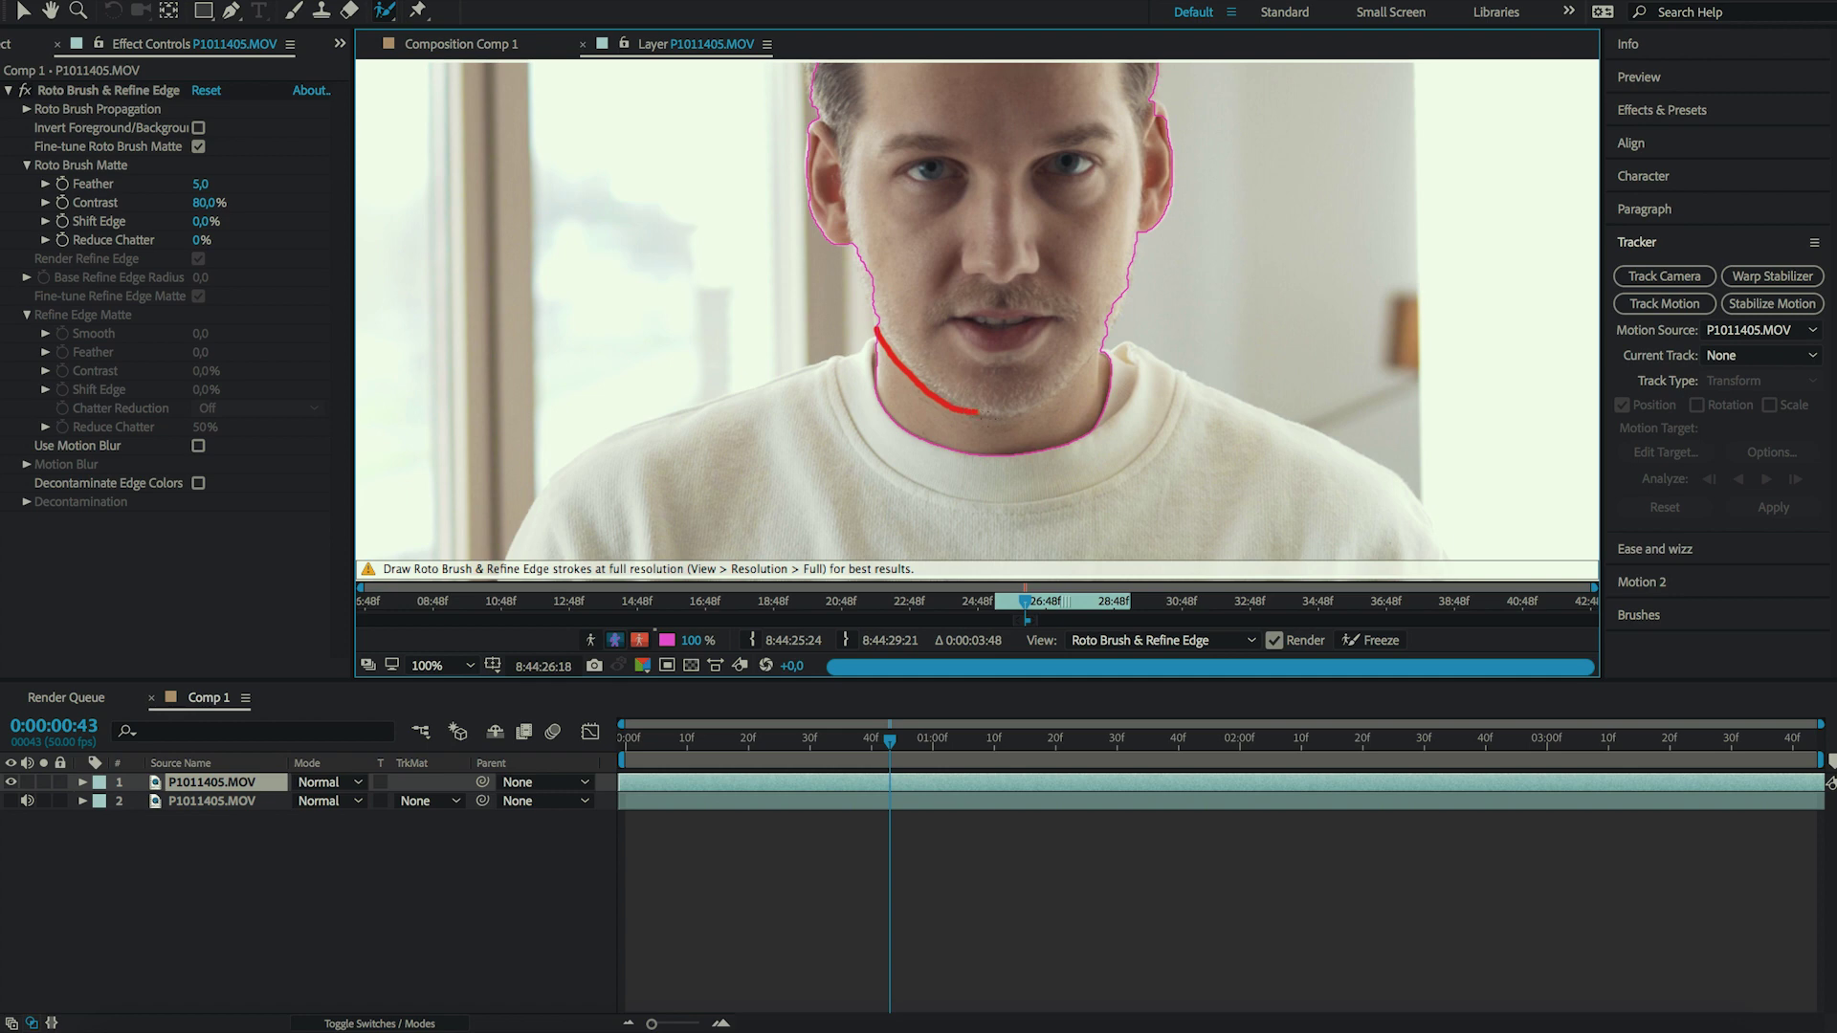
pyautogui.moveTo(1103, 353)
pyautogui.mouseDown()
pyautogui.moveTo(1094, 456)
pyautogui.moveTo(930, 469)
pyautogui.moveTo(868, 424)
pyautogui.moveTo(873, 341)
pyautogui.mouseUp()
# Zoom in and paint the left jawline back into the foreground.
pyautogui.press('.')
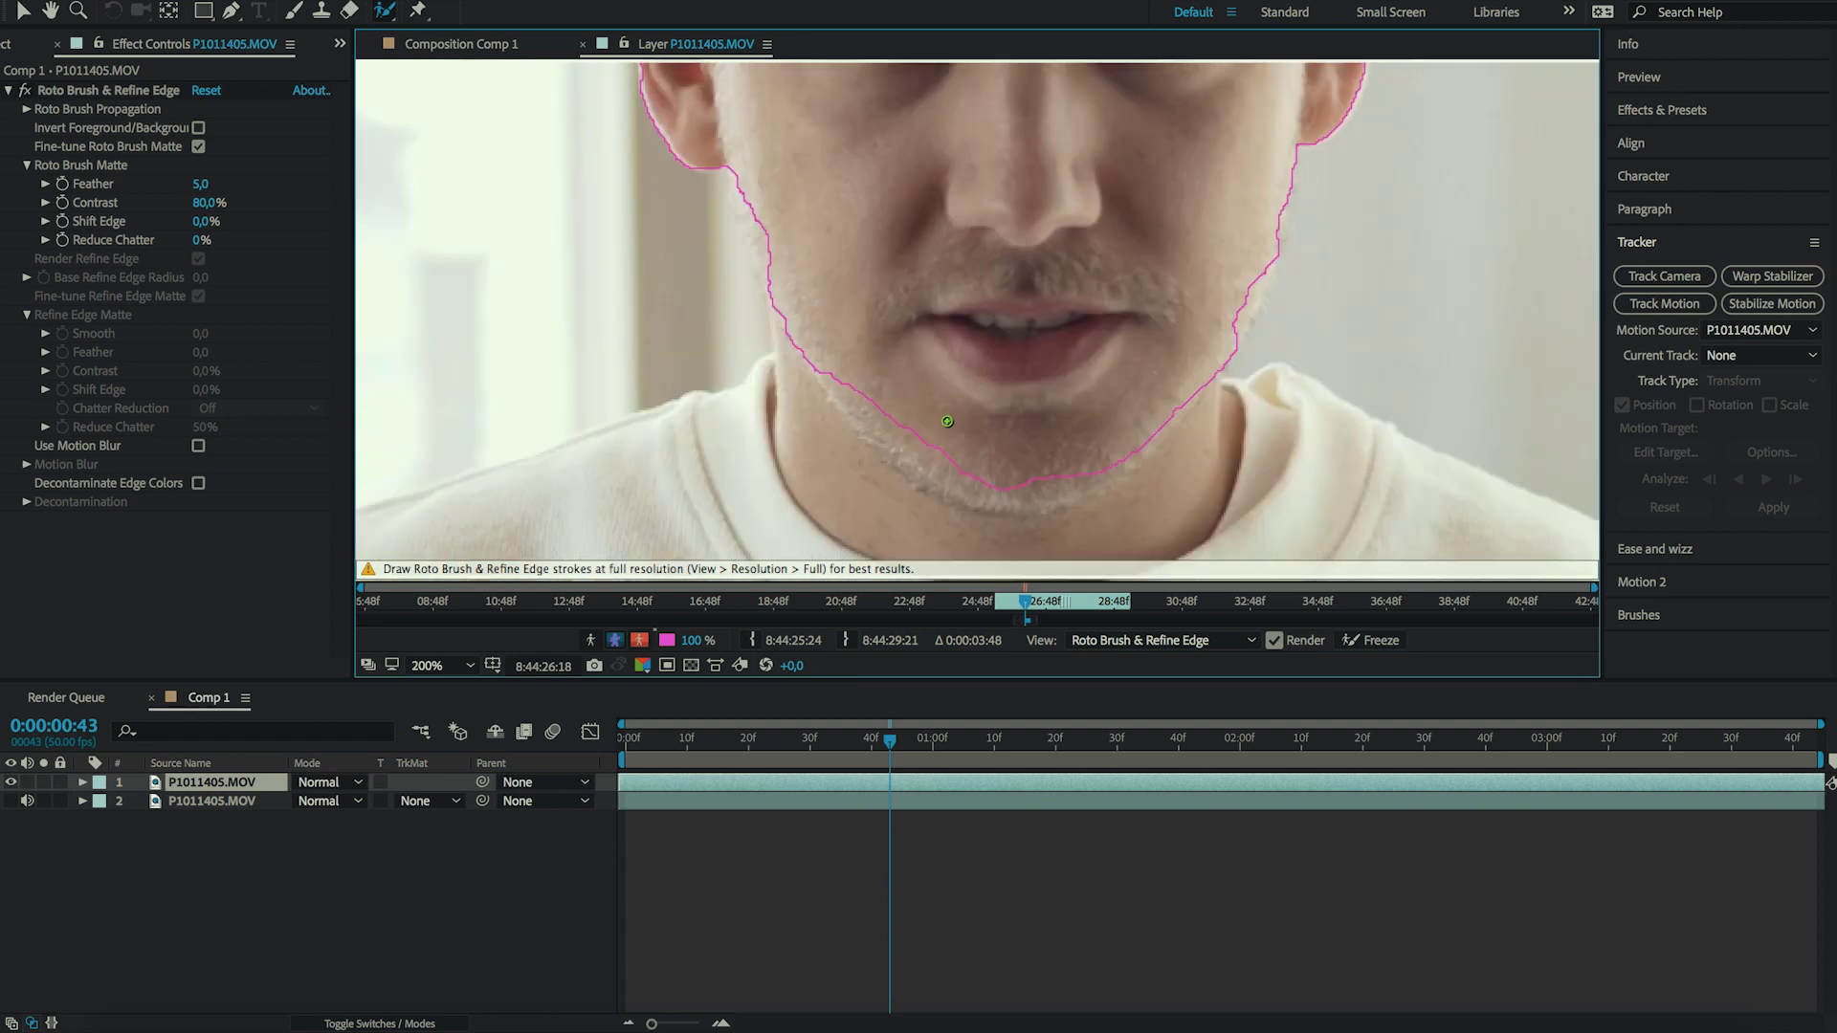
pyautogui.moveTo(797, 347)
pyautogui.mouseDown()
pyautogui.moveTo(882, 452)
pyautogui.moveTo(966, 504)
pyautogui.moveTo(1023, 510)
pyautogui.moveTo(1160, 453)
pyautogui.moveTo(1271, 273)
pyautogui.moveTo(1254, 260)
pyautogui.moveTo(807, 350)
pyautogui.mouseUp()
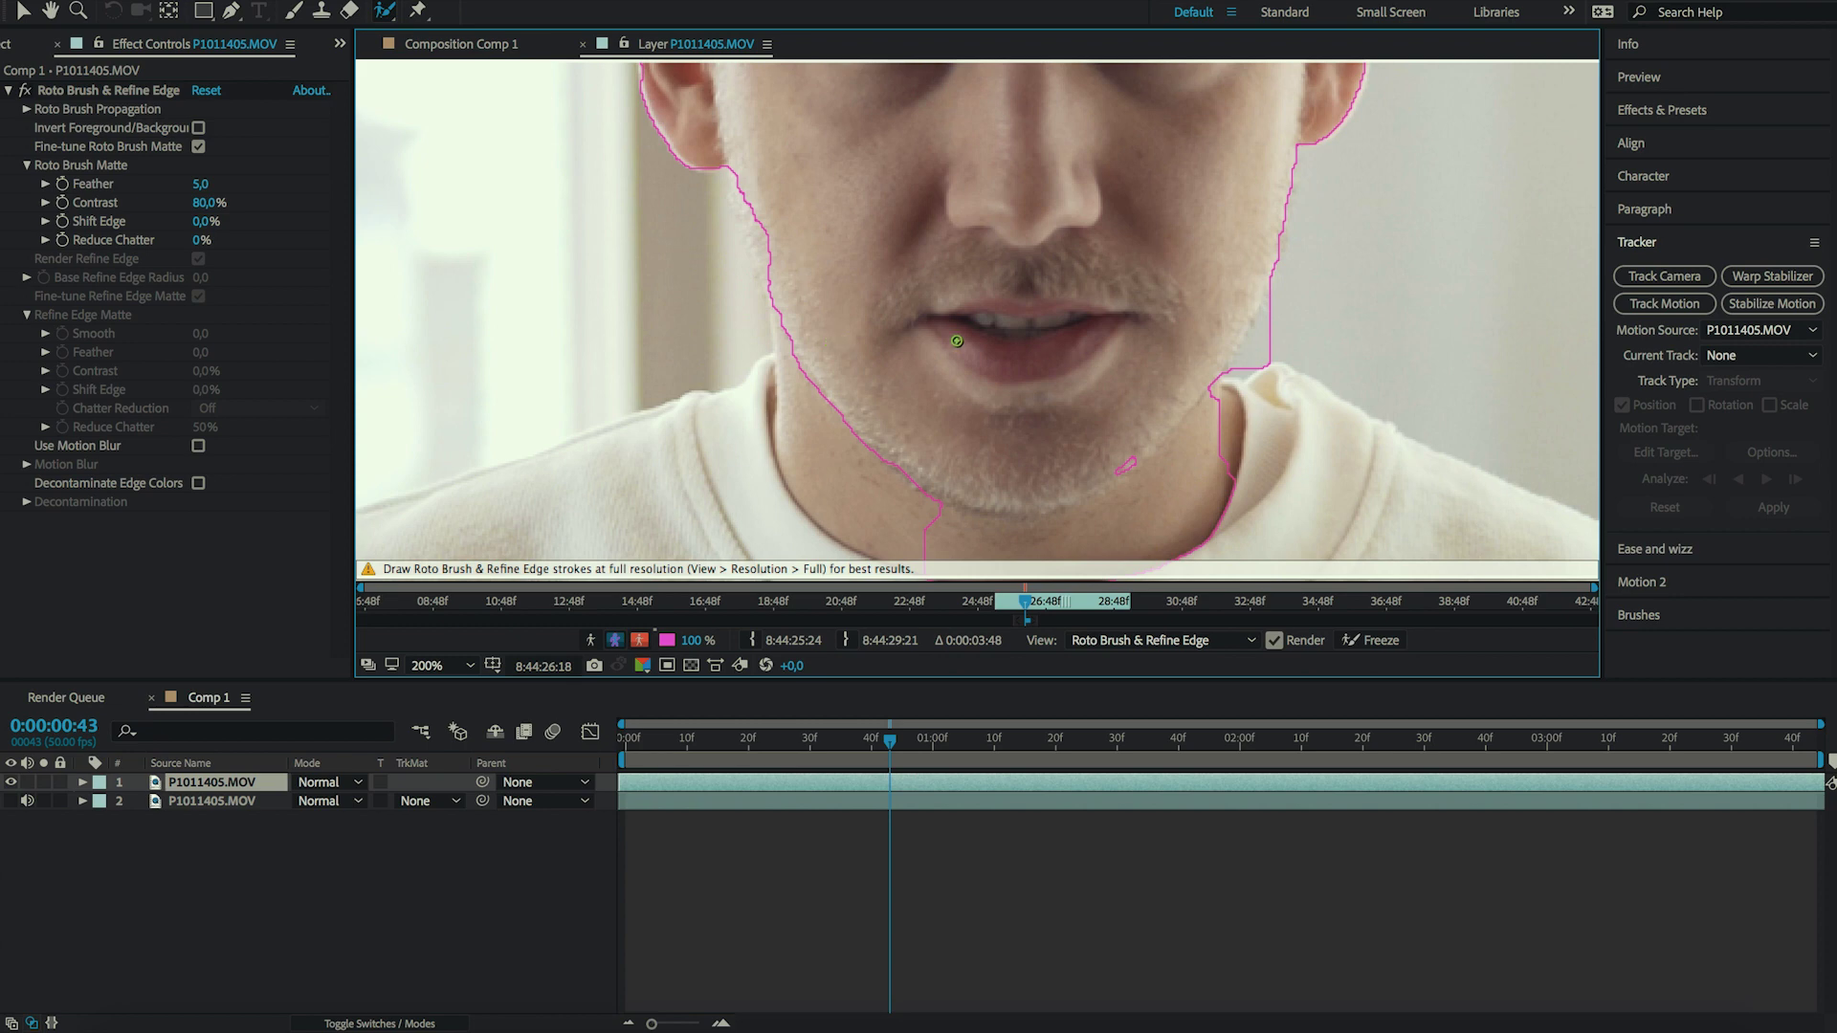
pyautogui.scroll(-2, 971, 347)
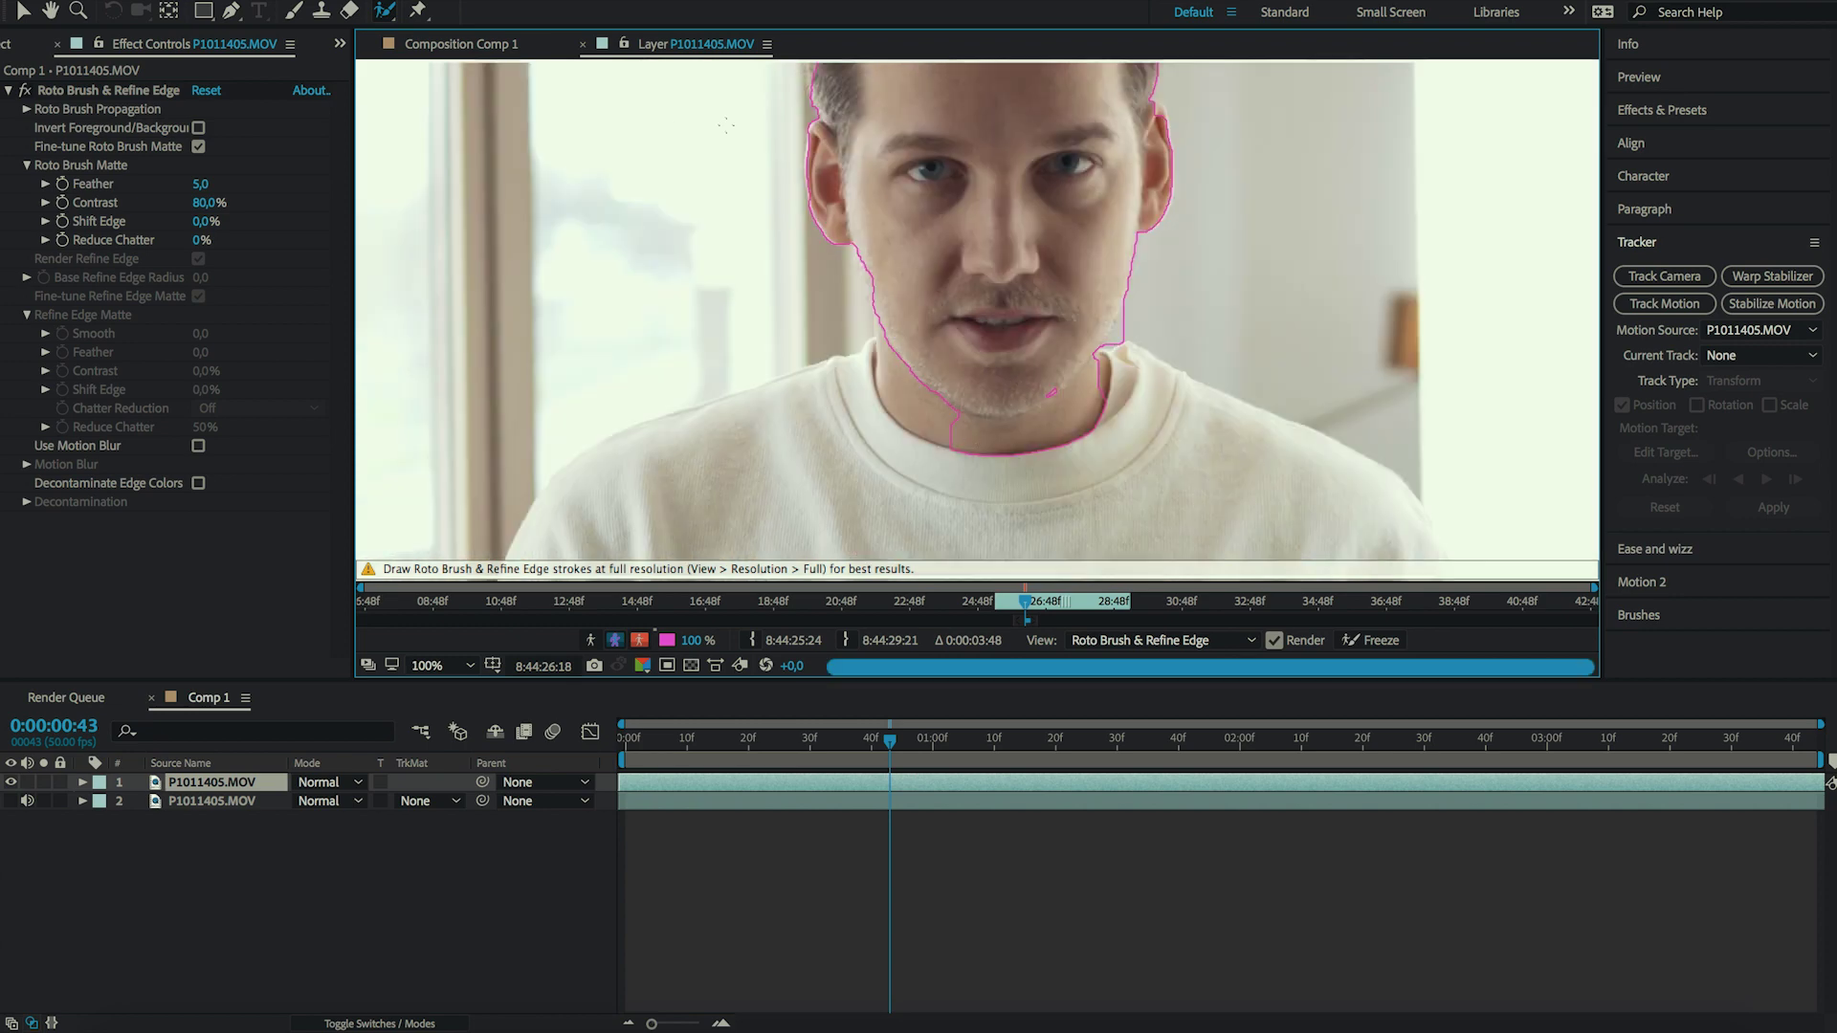
pyautogui.click(687, 1)
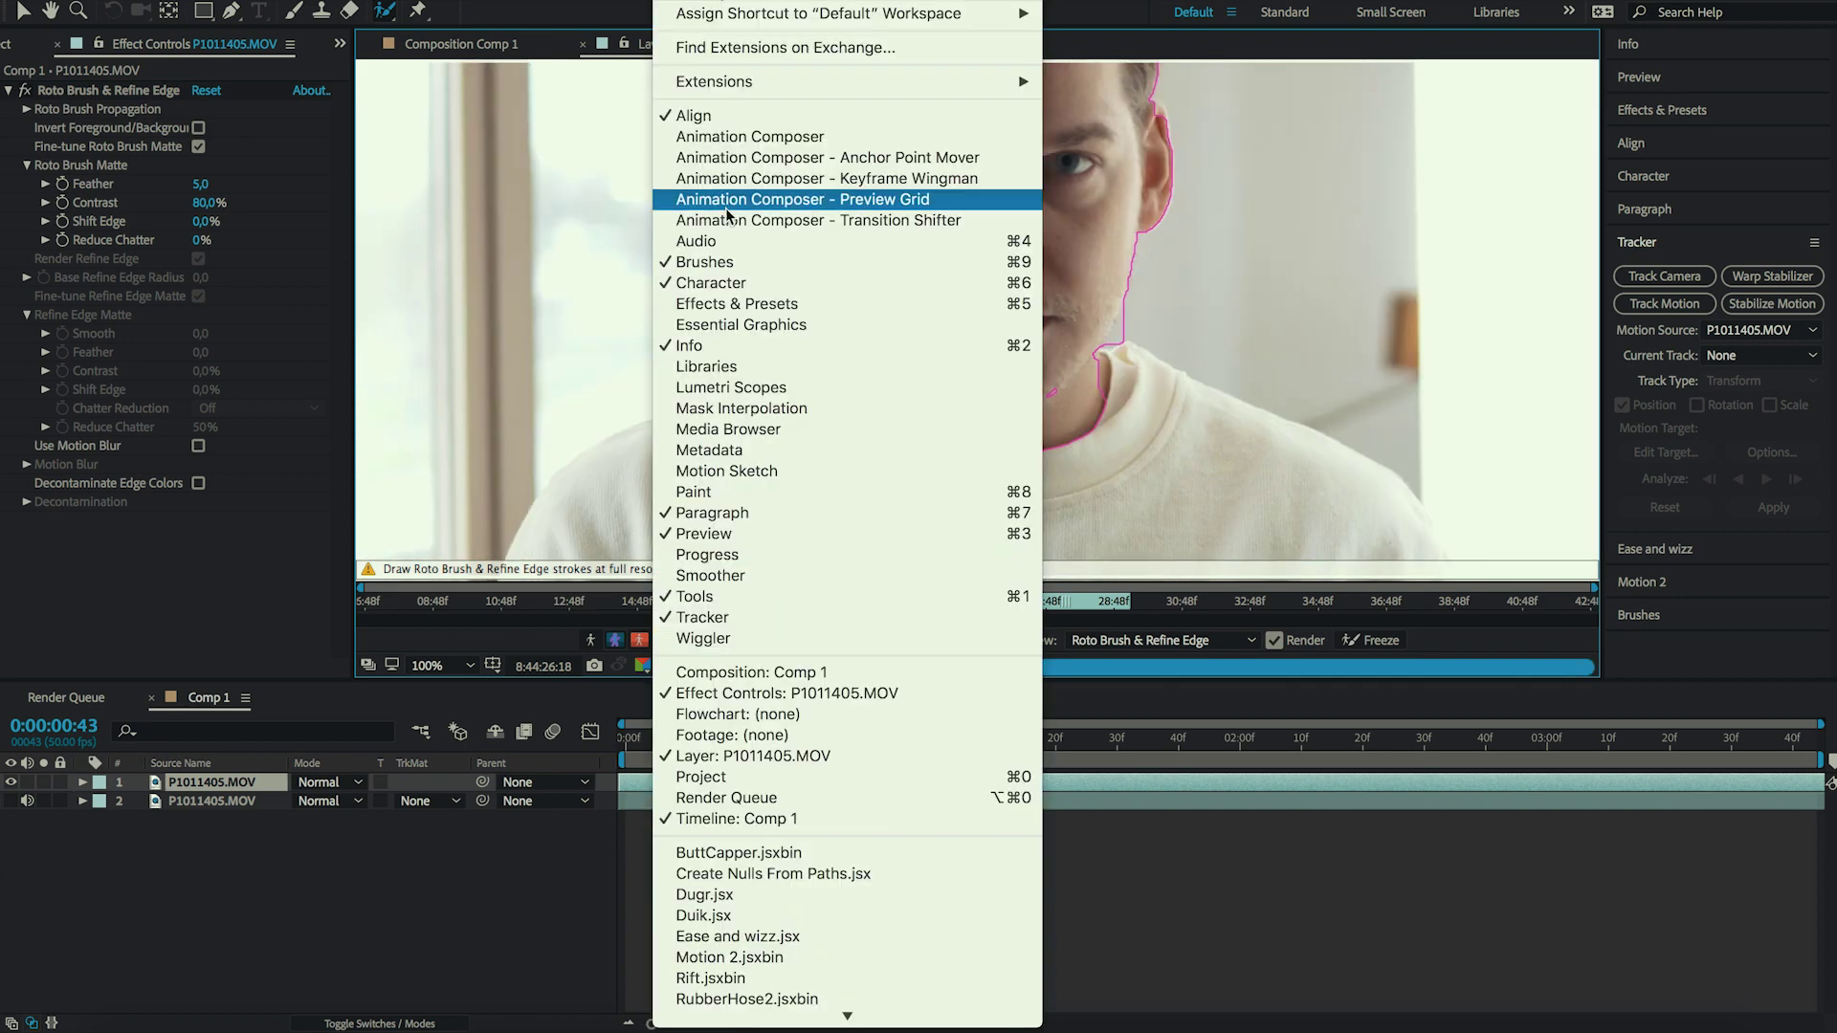
# Choose a 19 px brush in the Brushes panel, paint the neck out, and extend the right jaw.
pyautogui.click(729, 262)
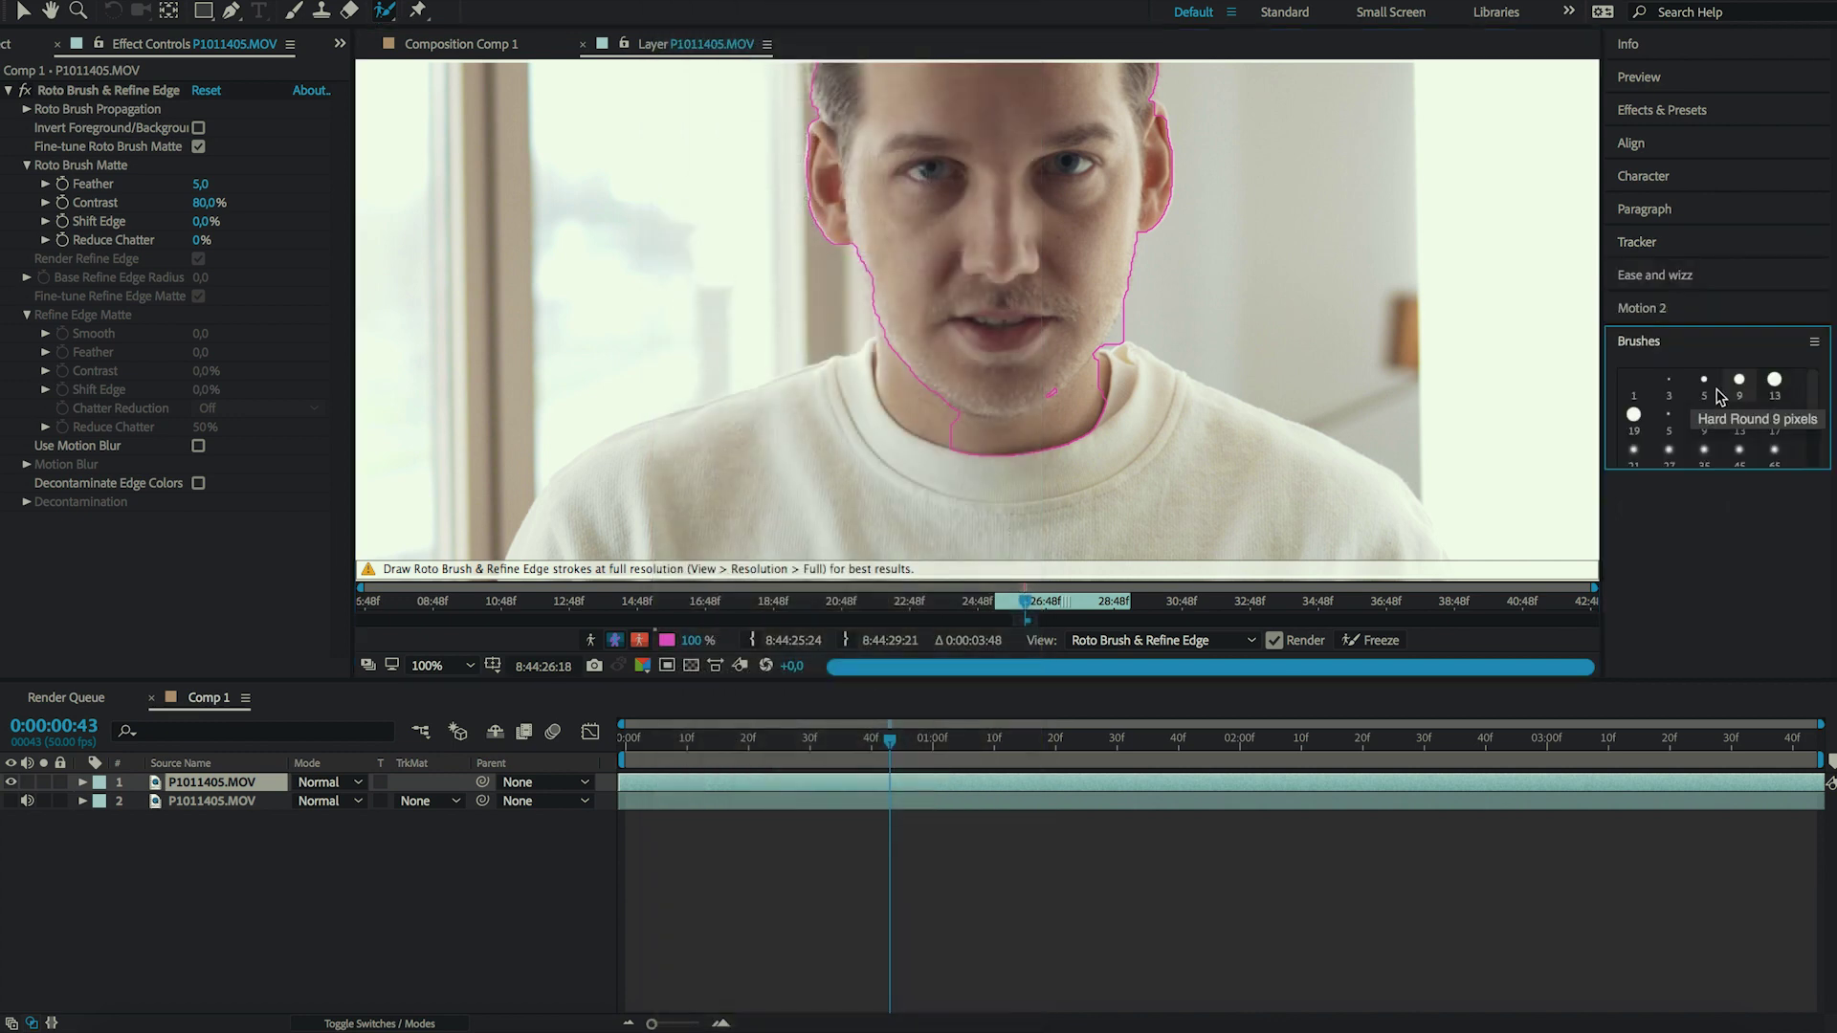
pyautogui.click(1633, 414)
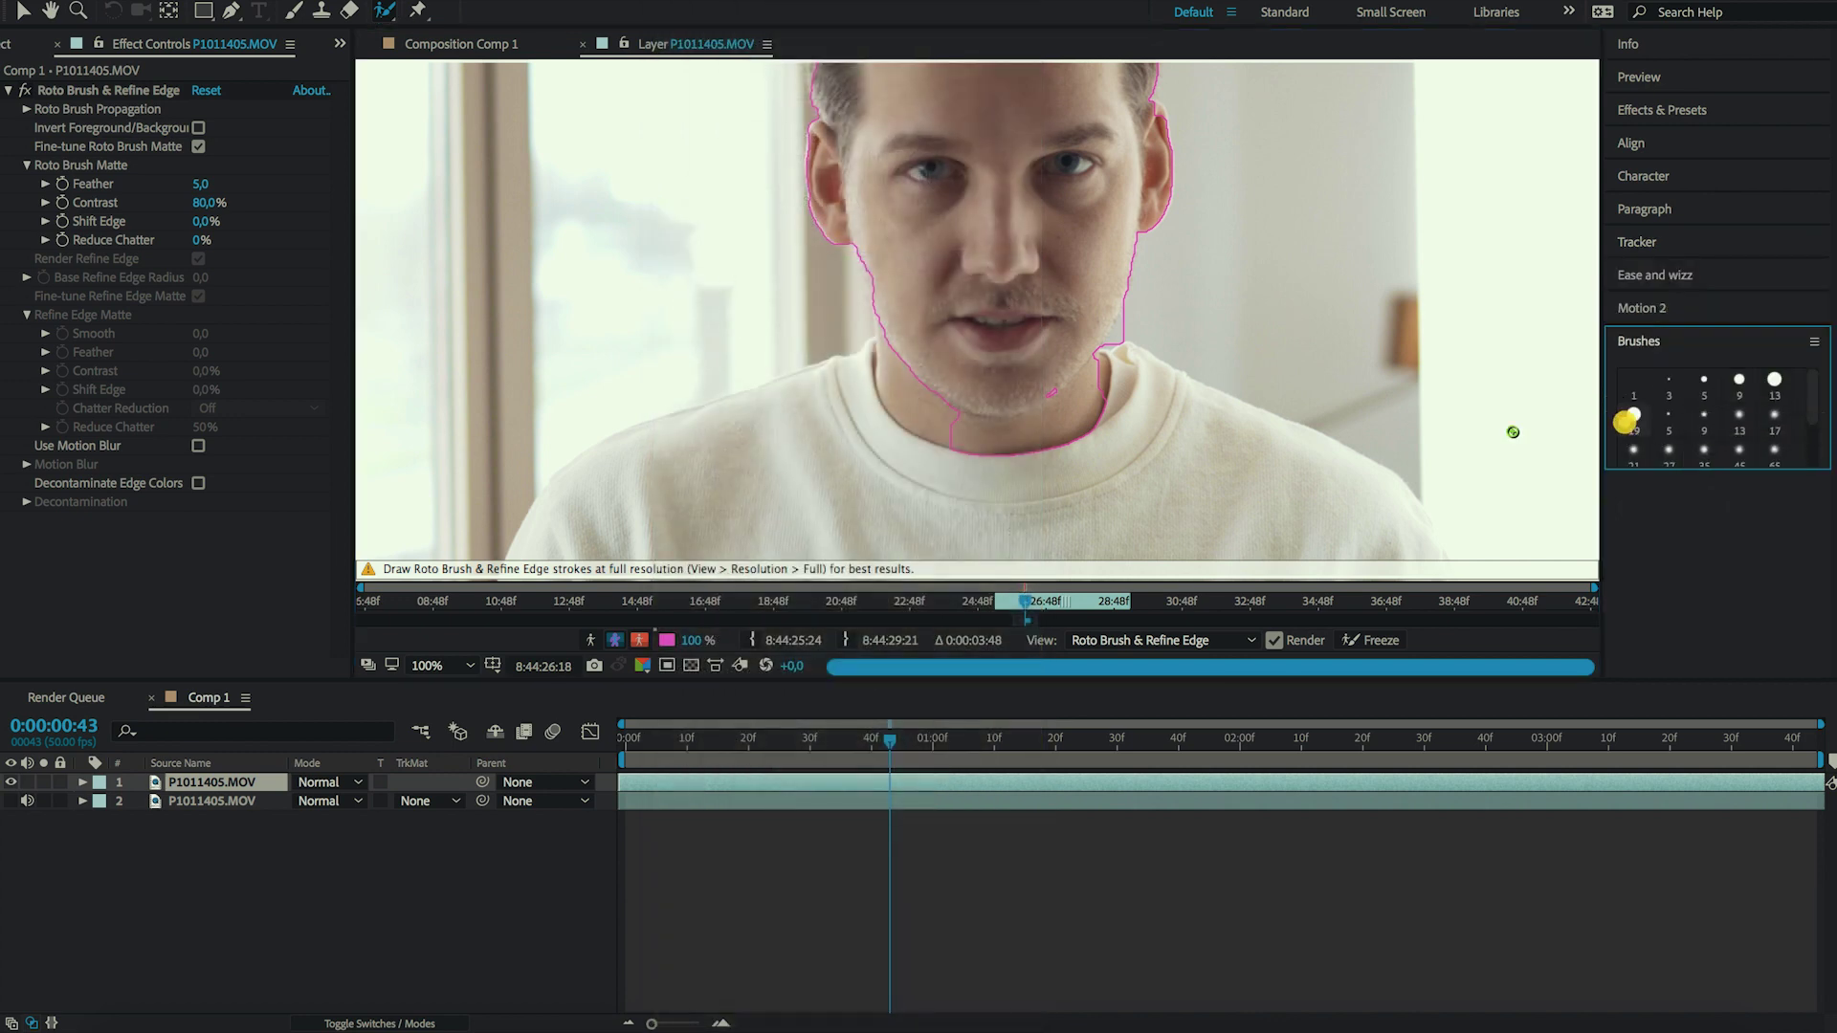
pyautogui.moveTo(950, 427)
pyautogui.mouseDown()
pyautogui.moveTo(999, 459)
pyautogui.moveTo(938, 441)
pyautogui.mouseUp()
pyautogui.moveTo(1079, 396)
pyautogui.mouseDown()
pyautogui.moveTo(1096, 360)
pyautogui.moveTo(1140, 346)
pyautogui.mouseUp()
# Add the chin to the foreground and refine the matte along the left jaw and ear.
pyautogui.press('.')
pyautogui.moveTo(1107, 470); pyautogui.dragTo(1168, 424)
pyautogui.moveTo(750, 199)
pyautogui.mouseDown()
pyautogui.moveTo(776, 283)
pyautogui.moveTo(732, 214)
pyautogui.mouseUp()
pyautogui.keyDown('alt'); pyautogui.click(729, 219); pyautogui.keyUp('alt')
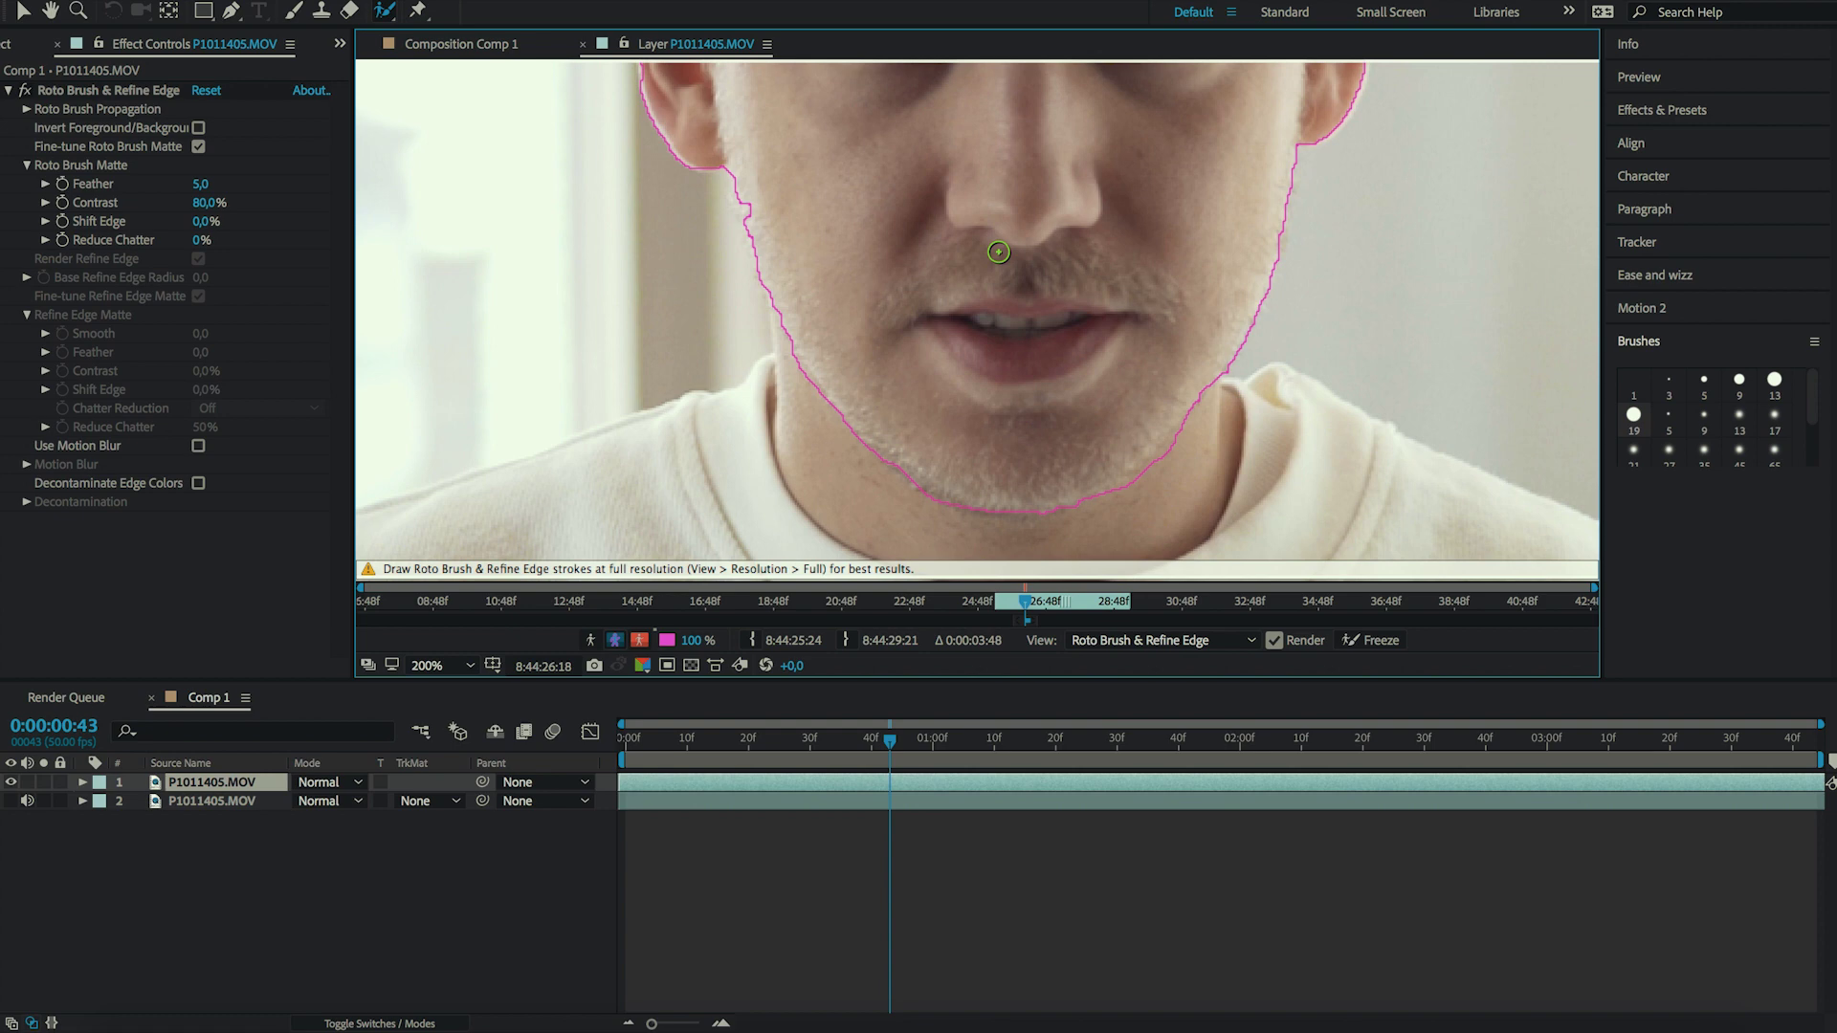
pyautogui.scroll(-1, 1001, 251)
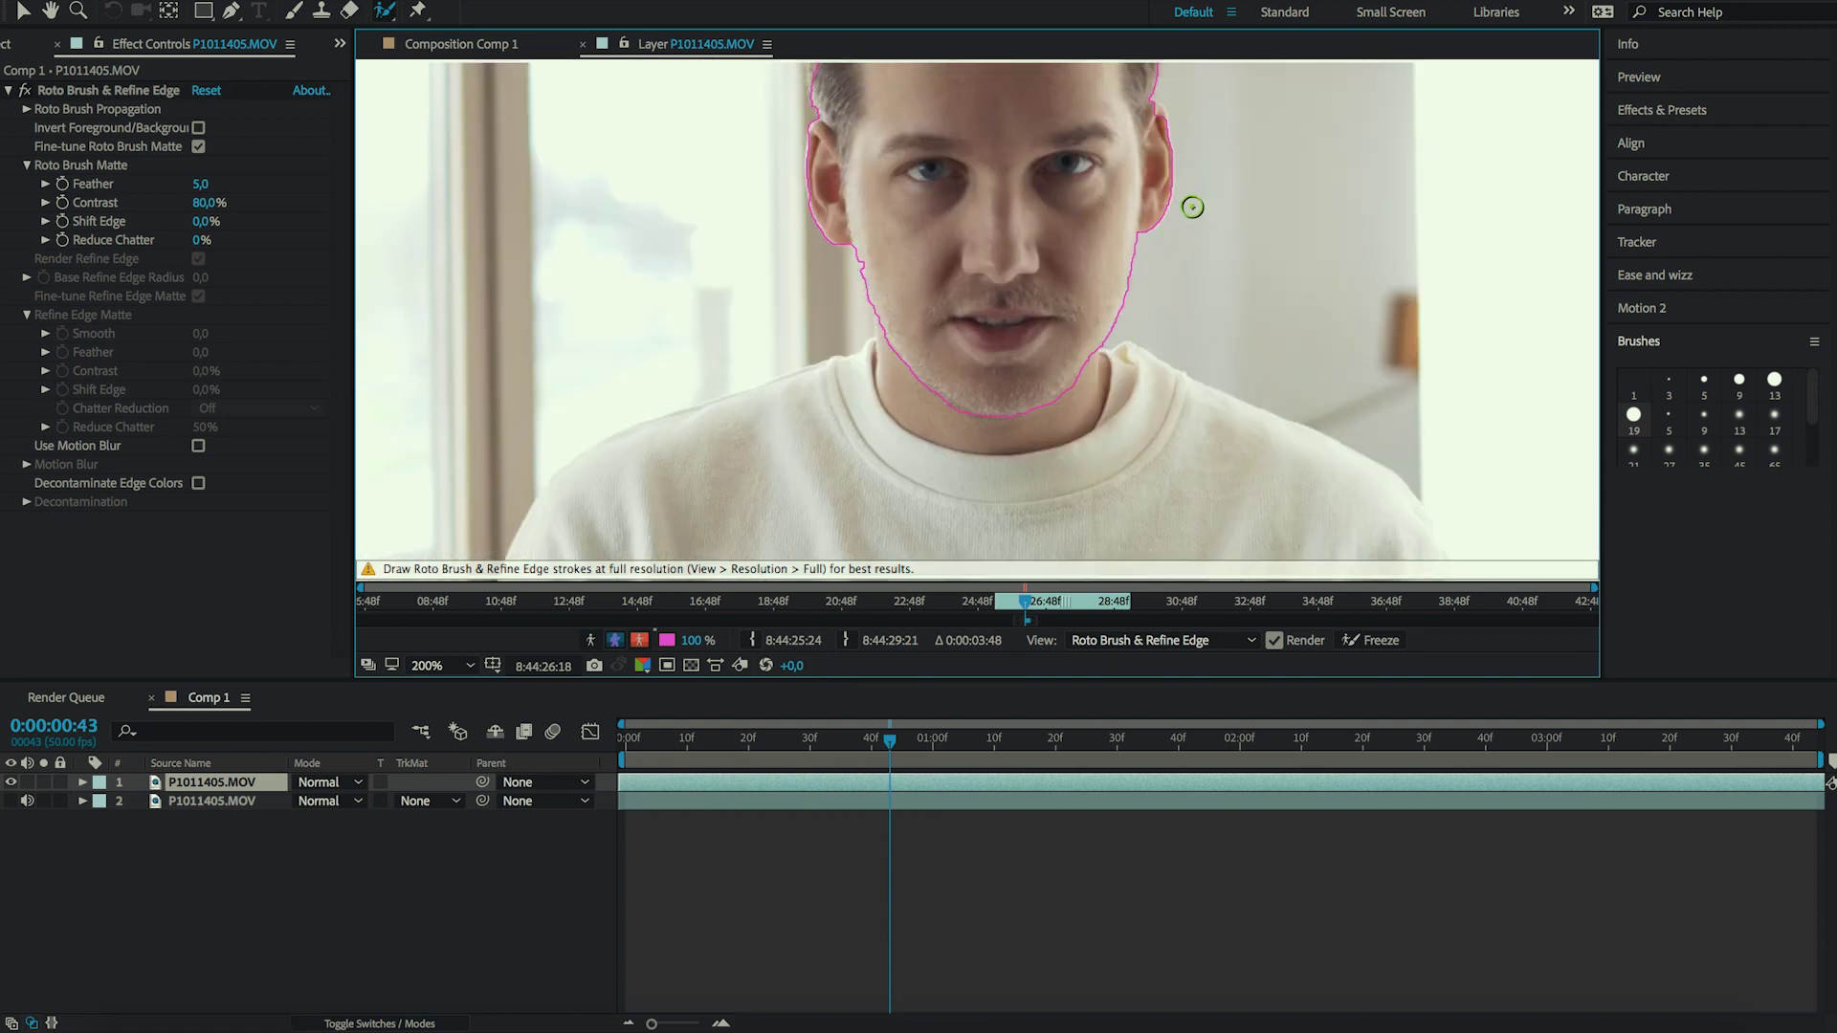
pyautogui.scroll(1, 1195, 204)
# Add the missed hair and the jaw edge to the foreground with finer strokes.
pyautogui.press('space')
pyautogui.moveTo(1175, 168); pyautogui.dragTo(1026, 408)
pyautogui.moveTo(1112, 228); pyautogui.dragTo(1058, 402)
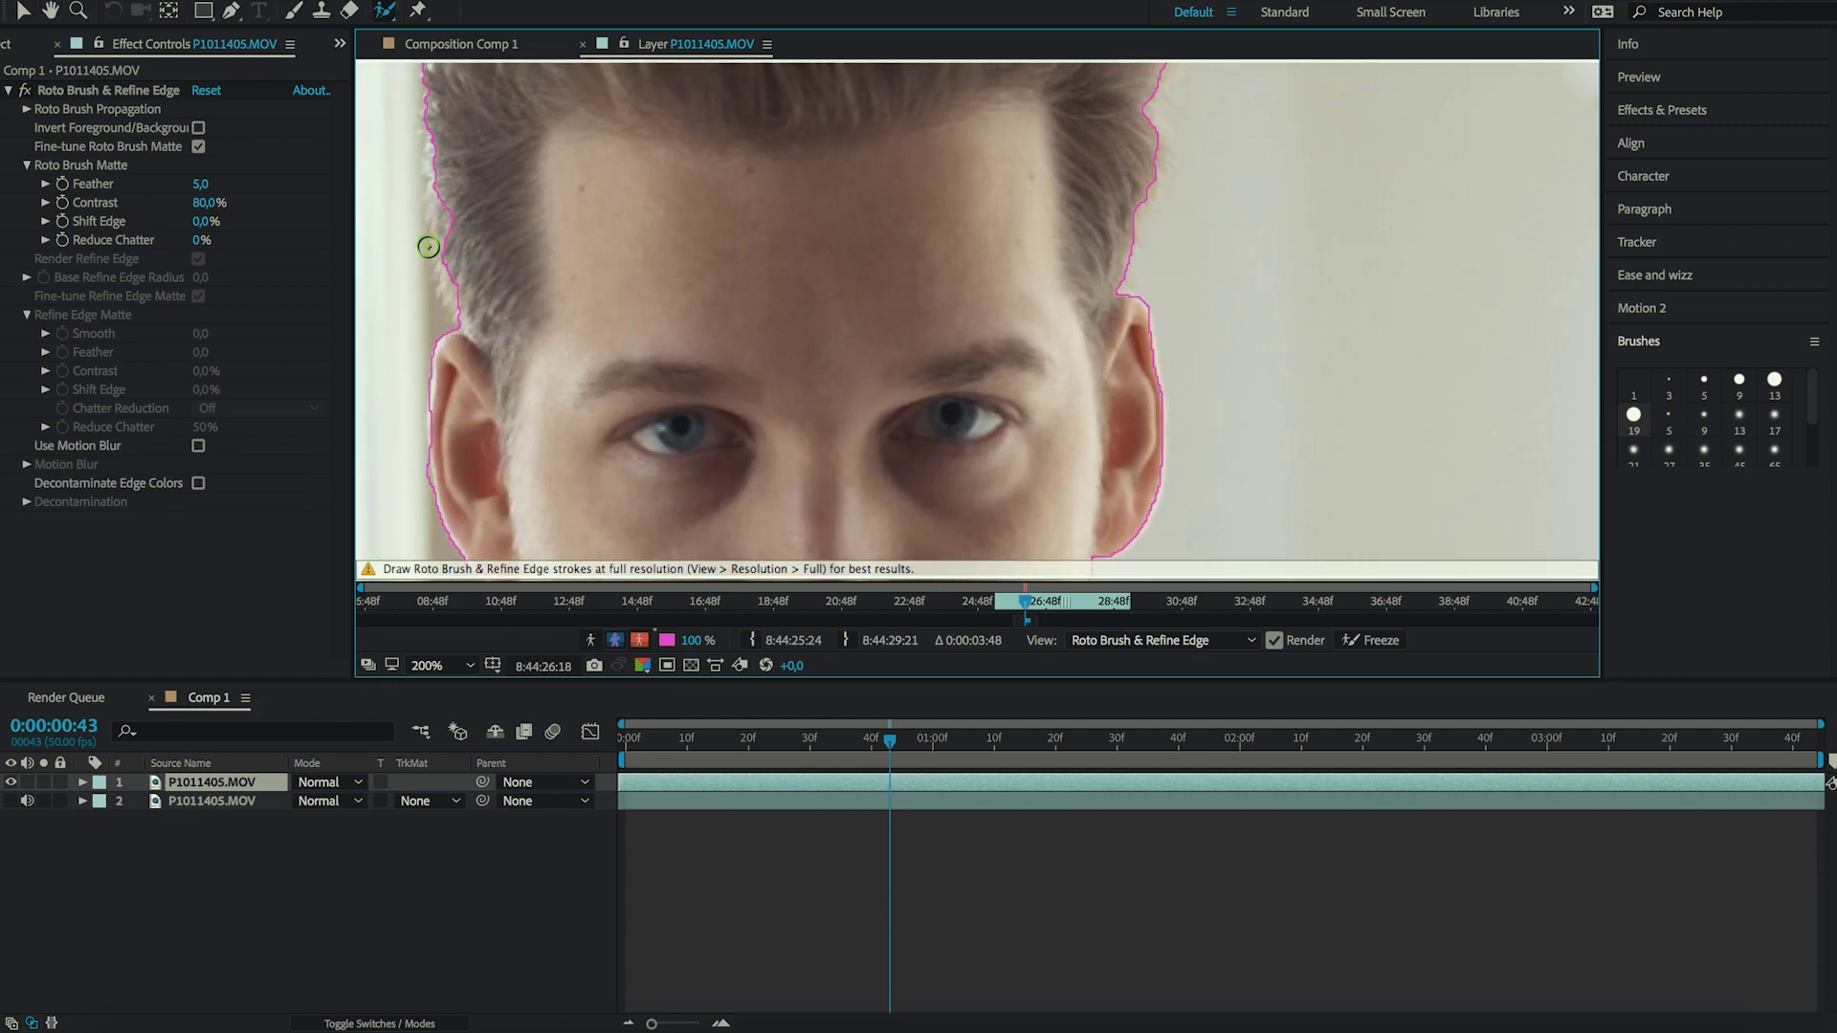
pyautogui.press('space')
pyautogui.moveTo(823, 181); pyautogui.dragTo(742, 407)
pyautogui.moveTo(1079, 234); pyautogui.dragTo(1084, 258)
pyautogui.press('space')
pyautogui.moveTo(670, 536); pyautogui.dragTo(832, 191)
pyautogui.scroll(1, 835, 308)
pyautogui.moveTo(851, 335); pyautogui.dragTo(821, 297)
# Undo the last stroke and delete a stray green stroke.
pyautogui.press('super+z')
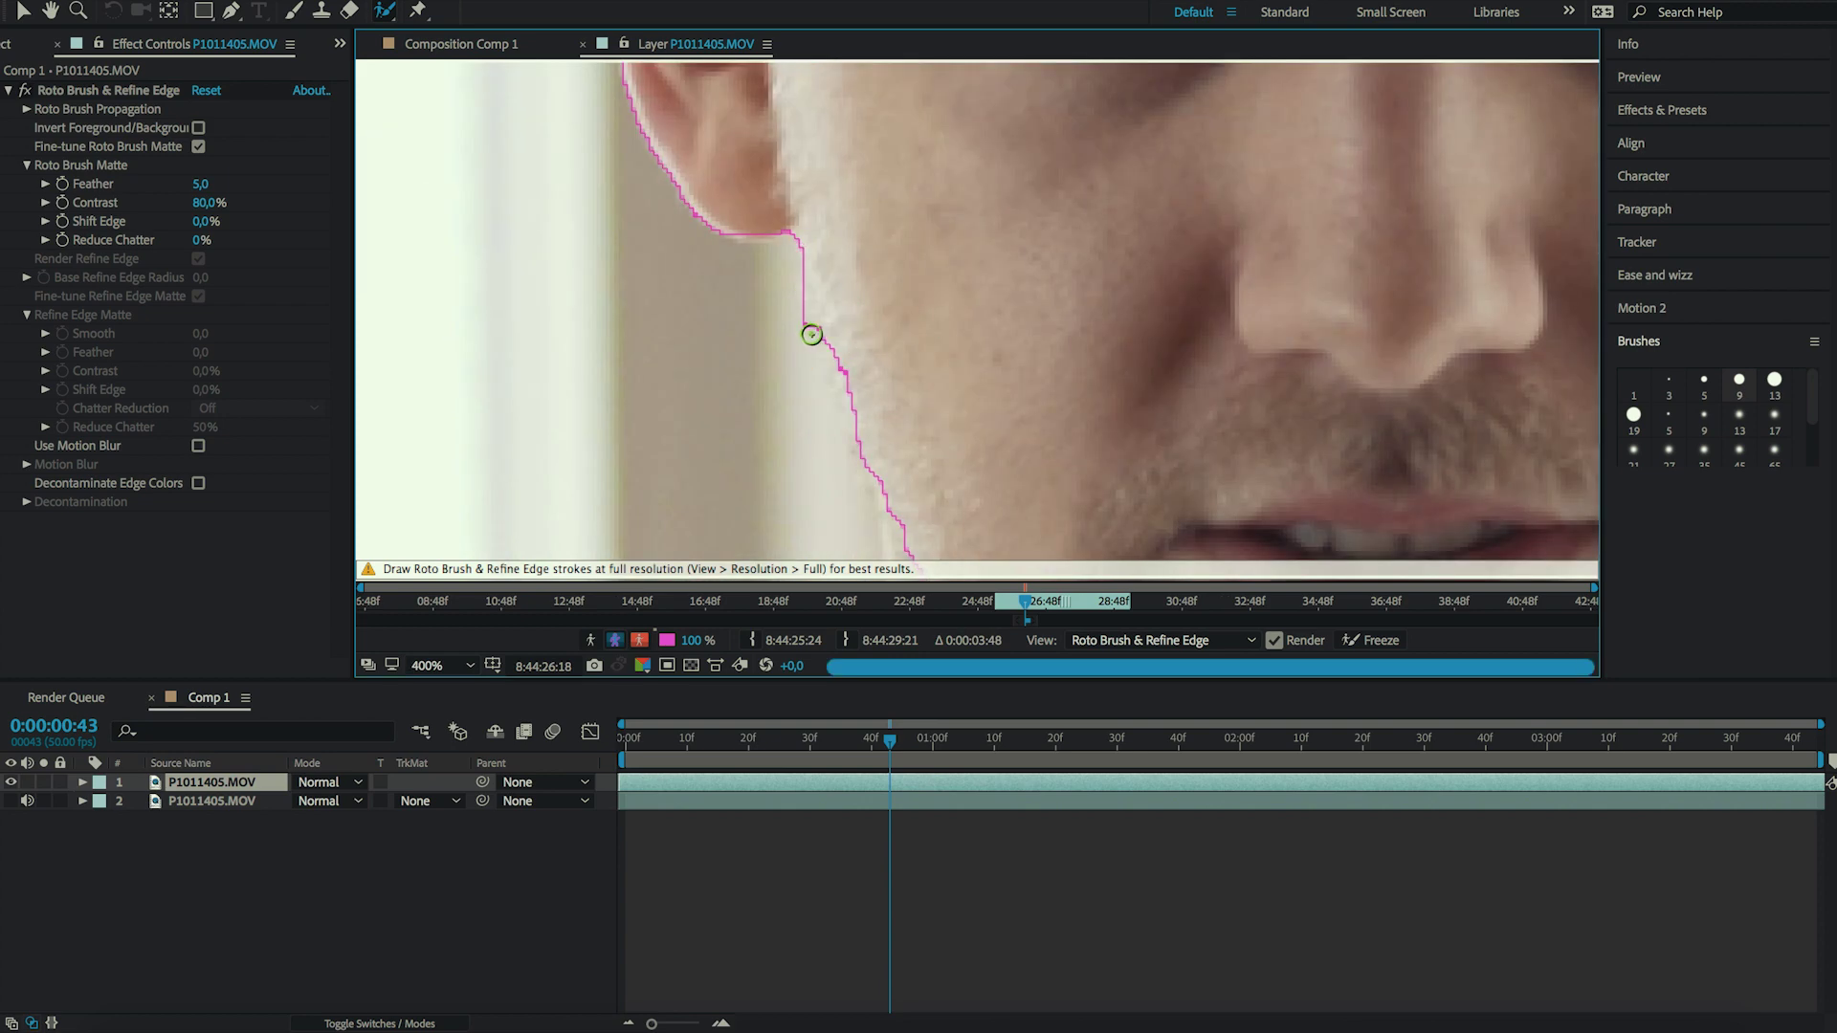
pyautogui.press('v')
pyautogui.scroll(1, 812, 336)
pyautogui.click(706, 297)
pyautogui.moveTo(709, 307); pyautogui.dragTo(690, 317)
pyautogui.press('Delete')
pyautogui.scroll(-3, 693, 318)
# Return to the Roto Brush and bring the view back over the face.
pyautogui.hotkey('alt', 'w')
pyautogui.press('space')
pyautogui.moveTo(1357, 293); pyautogui.dragTo(1202, 262)
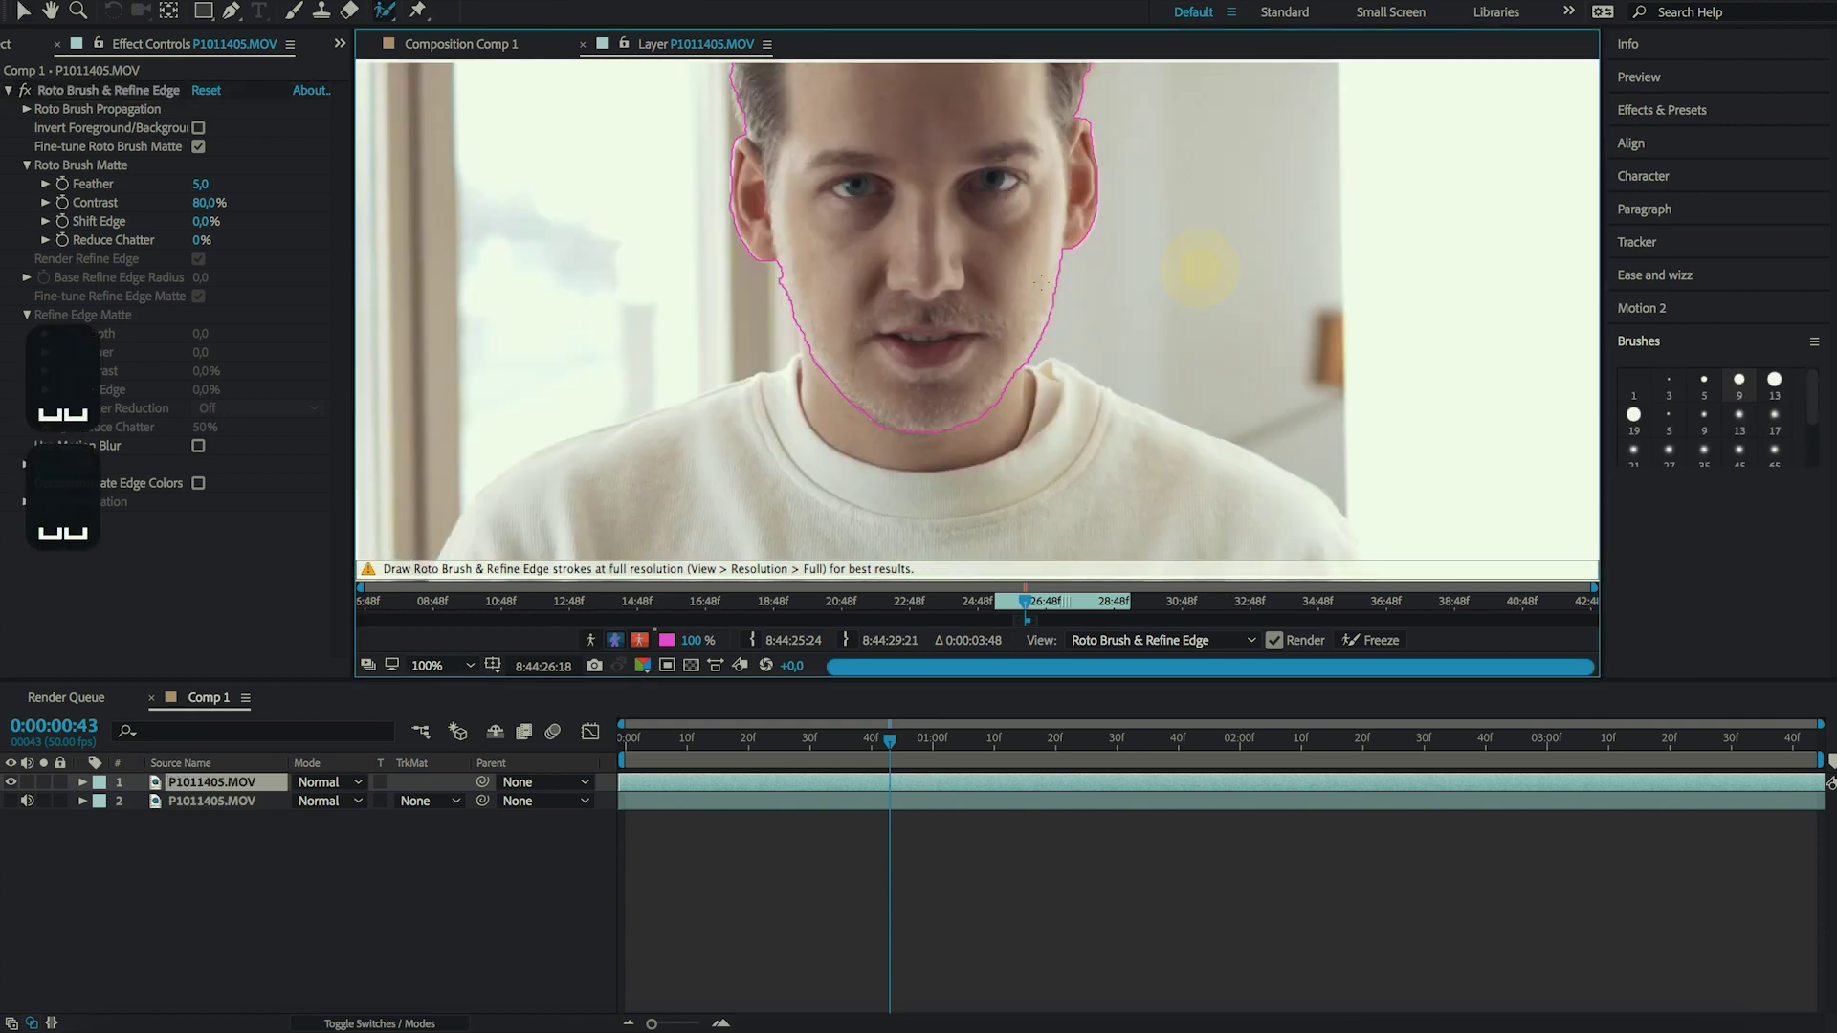
pyautogui.moveTo(1028, 189); pyautogui.dragTo(1037, 328)
pyautogui.scroll(-1, 1037, 328)
pyautogui.scroll(1, 1037, 328)
pyautogui.scroll(-1, 1037, 329)
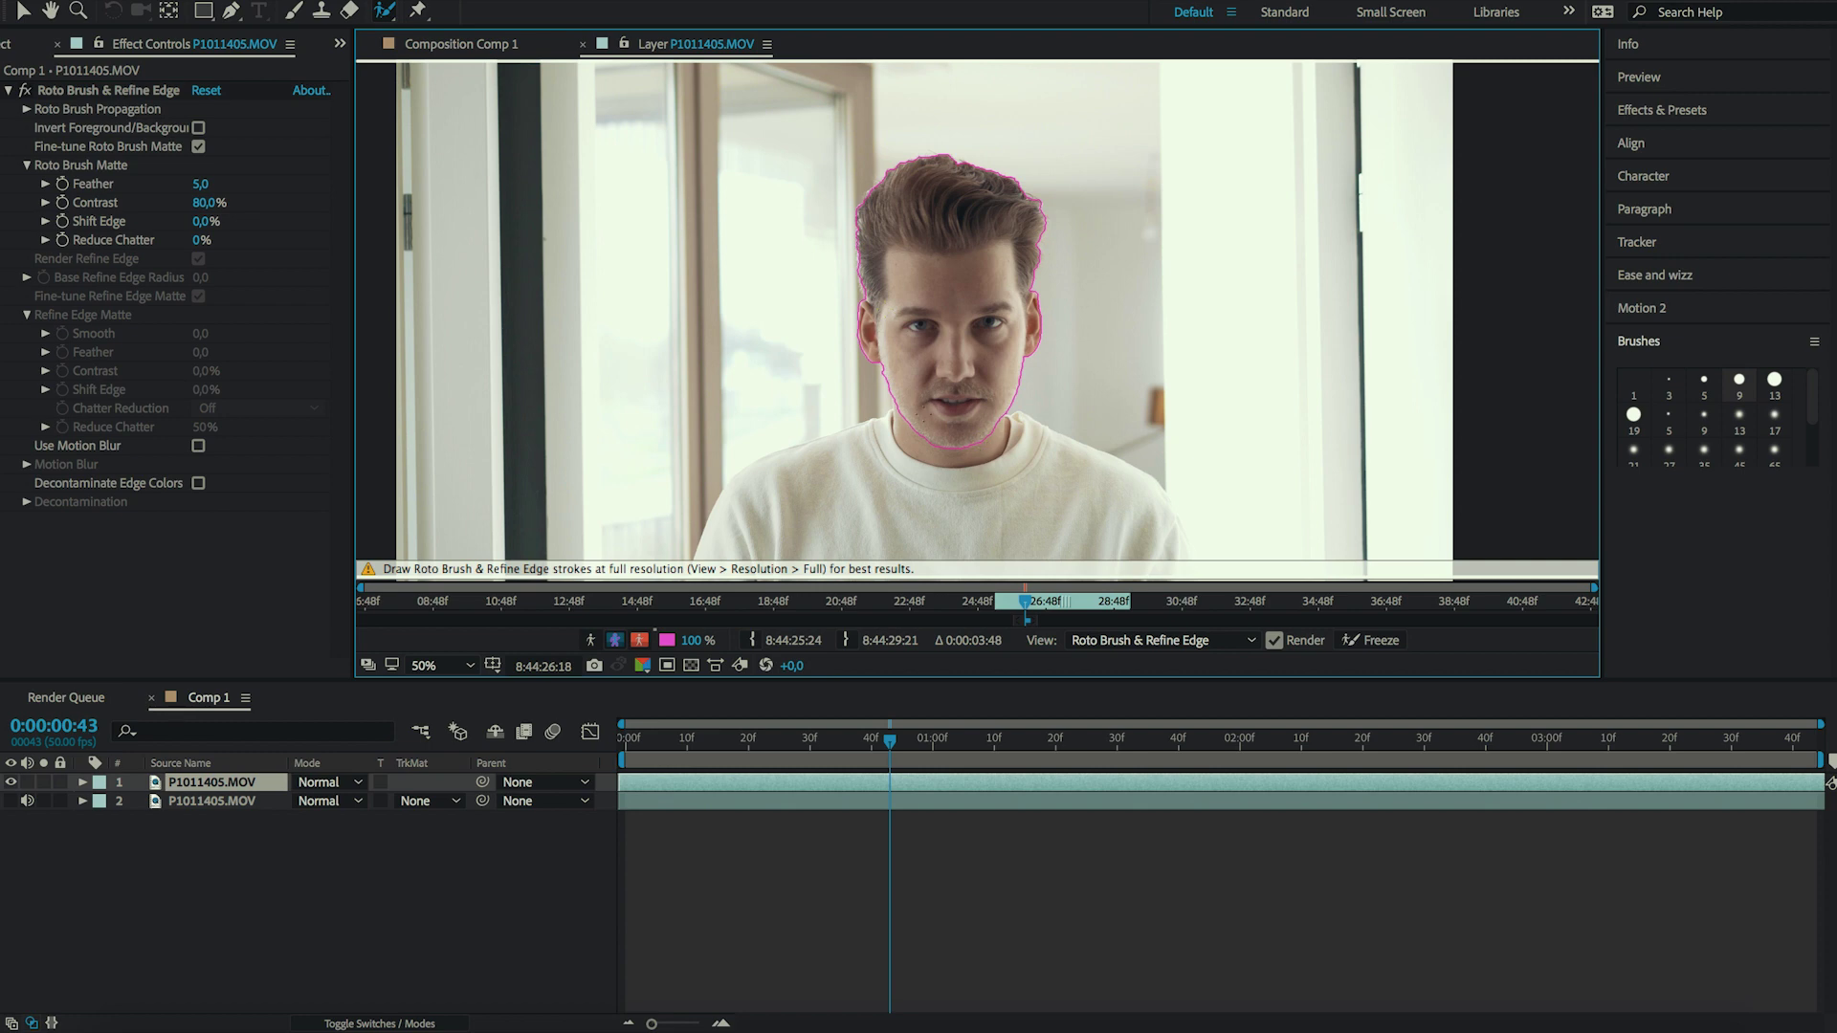
# Extend the Roto Brush span to earlier and later frames and freeze the segmentation.
pyautogui.press('.')
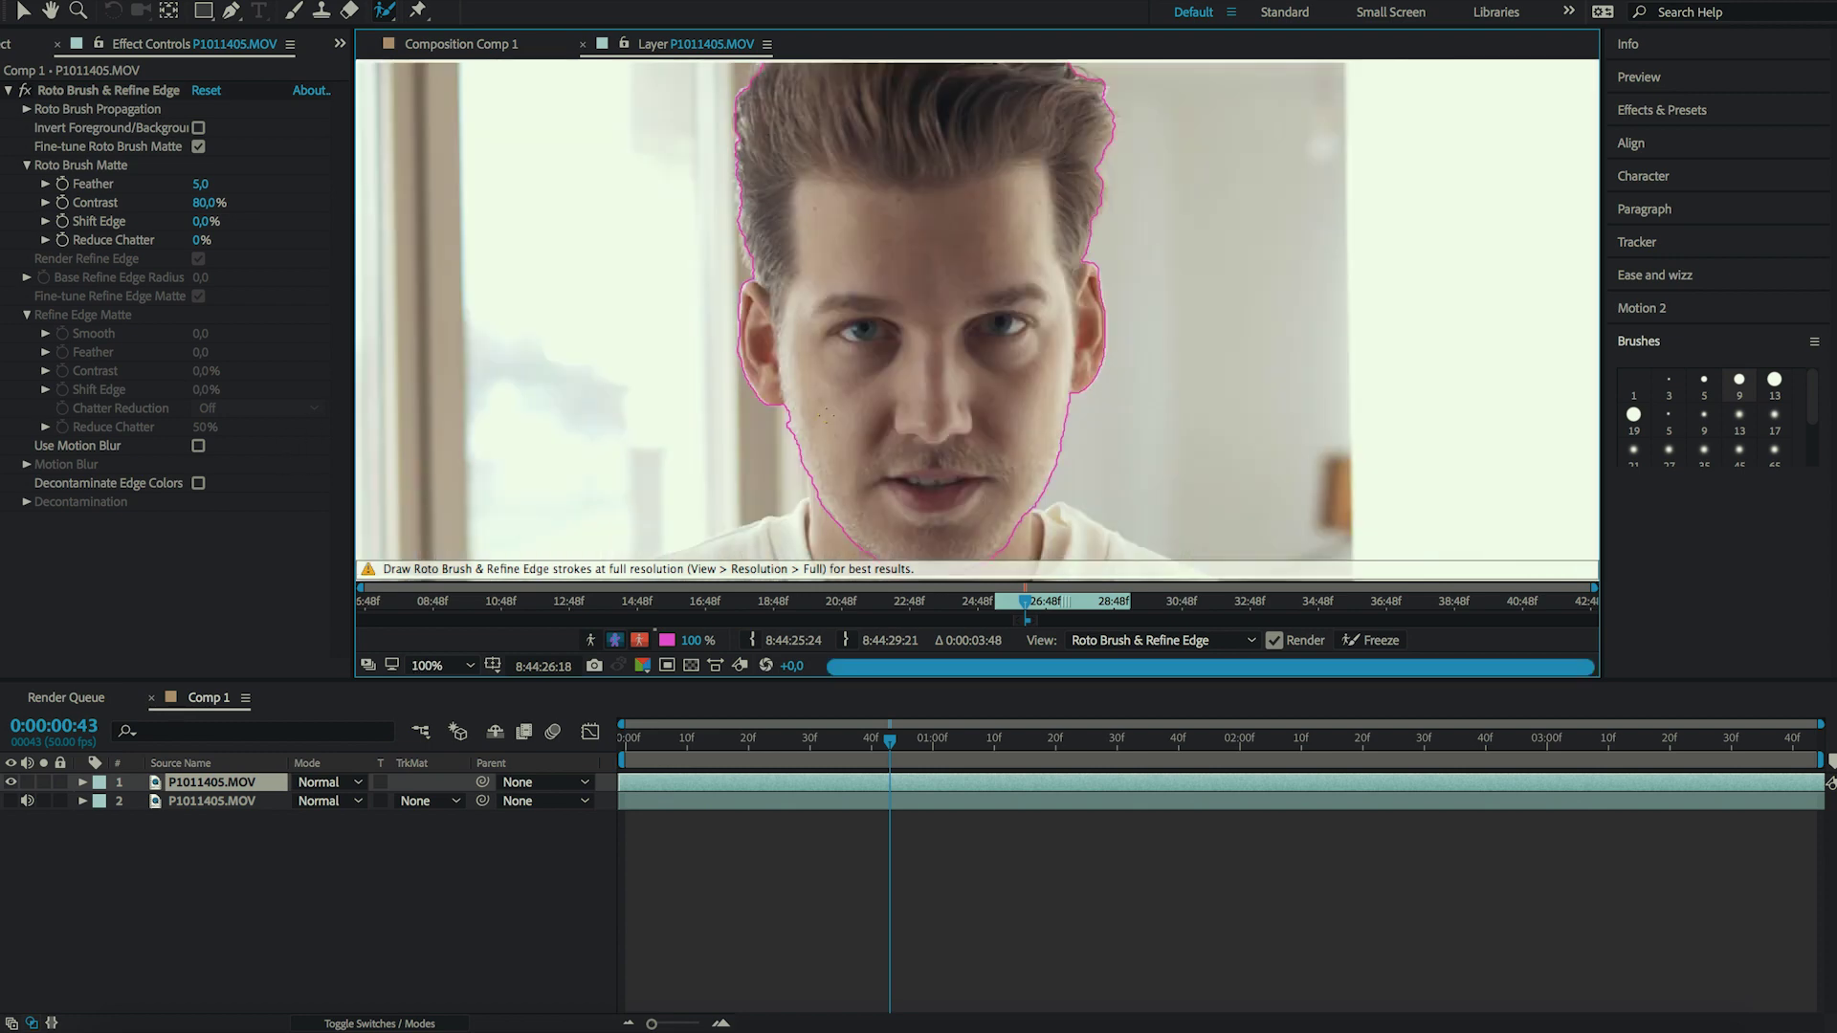
pyautogui.press(',')
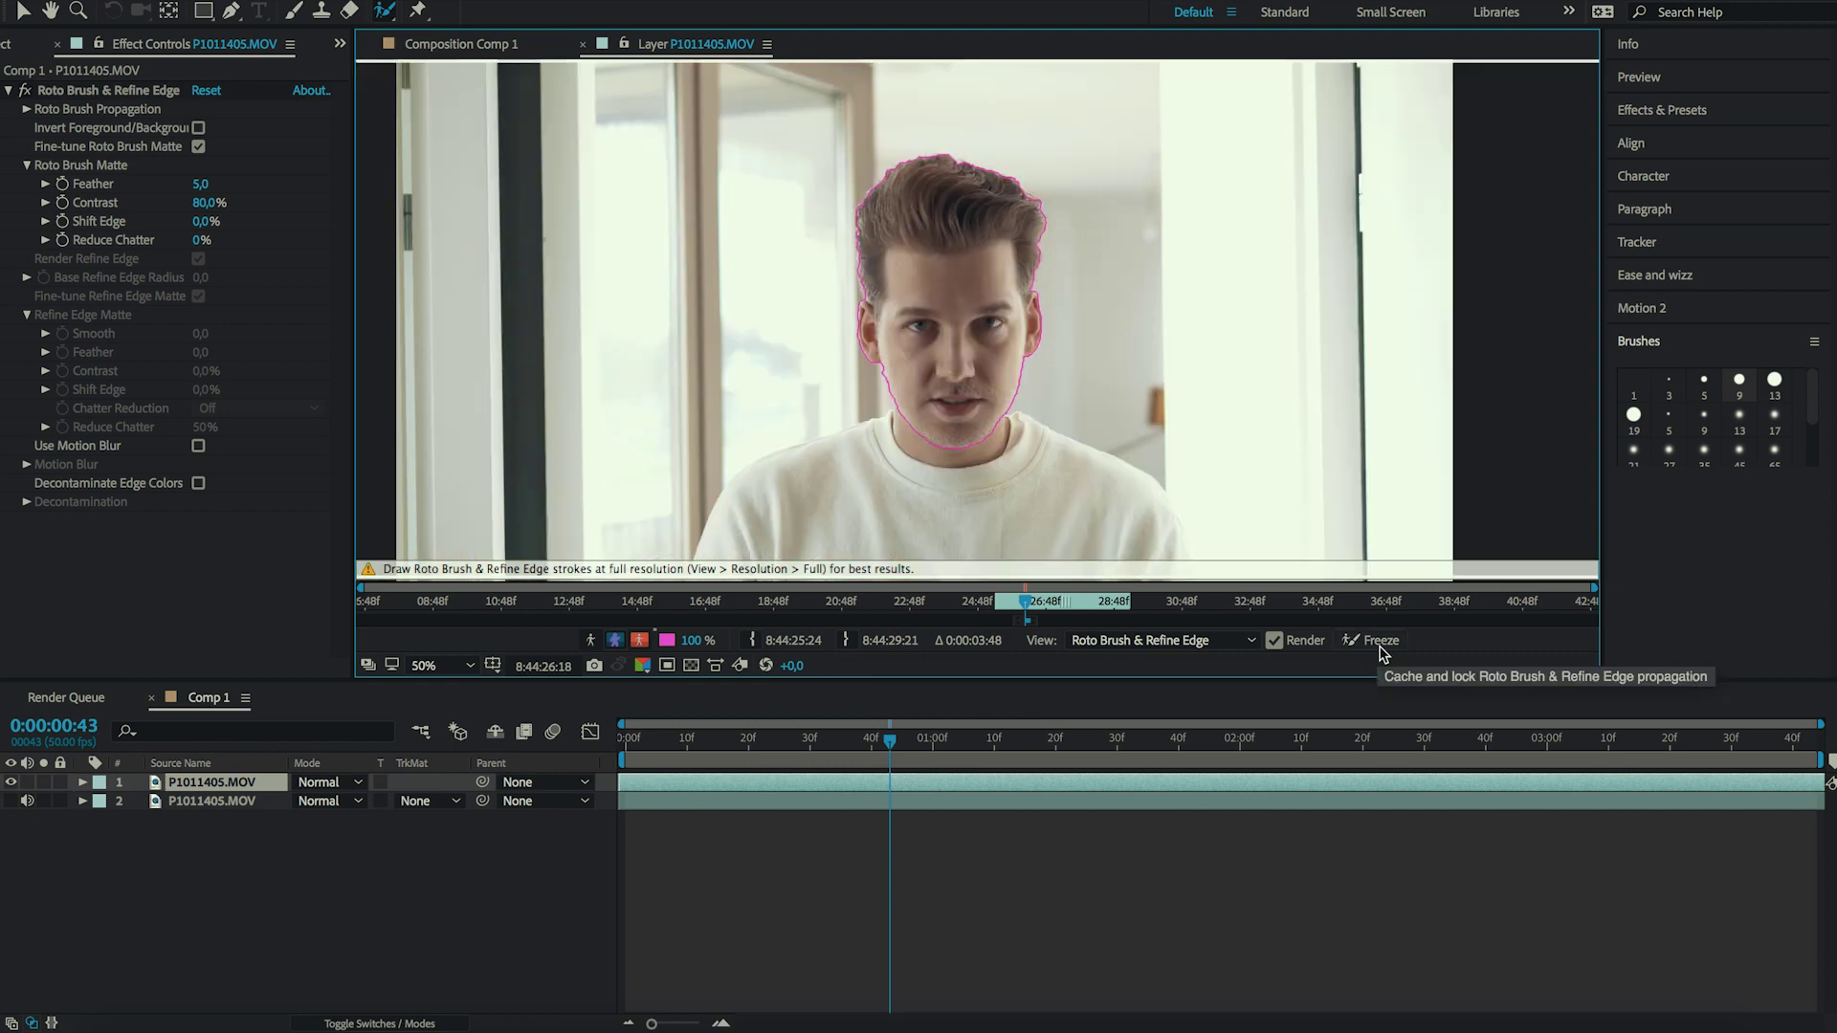
pyautogui.moveTo(1036, 624); pyautogui.dragTo(1135, 625)
pyautogui.moveTo(1013, 624); pyautogui.dragTo(994, 626)
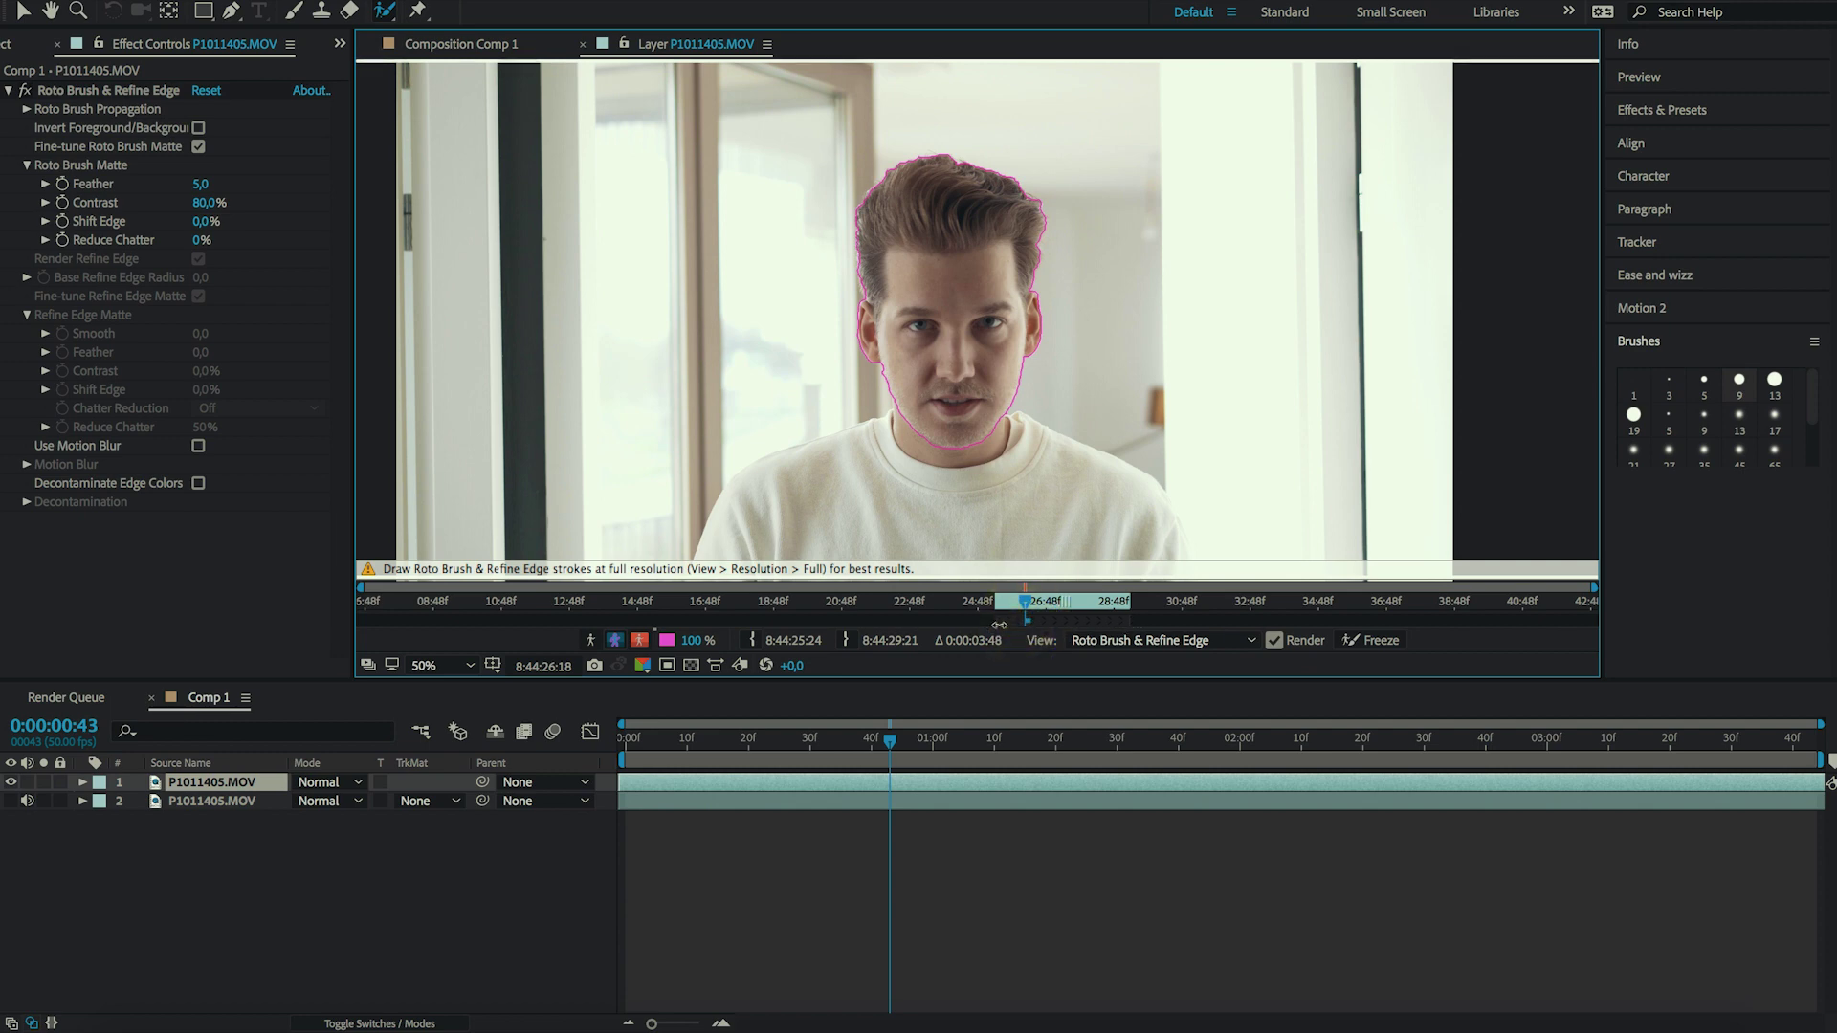
pyautogui.click(1382, 644)
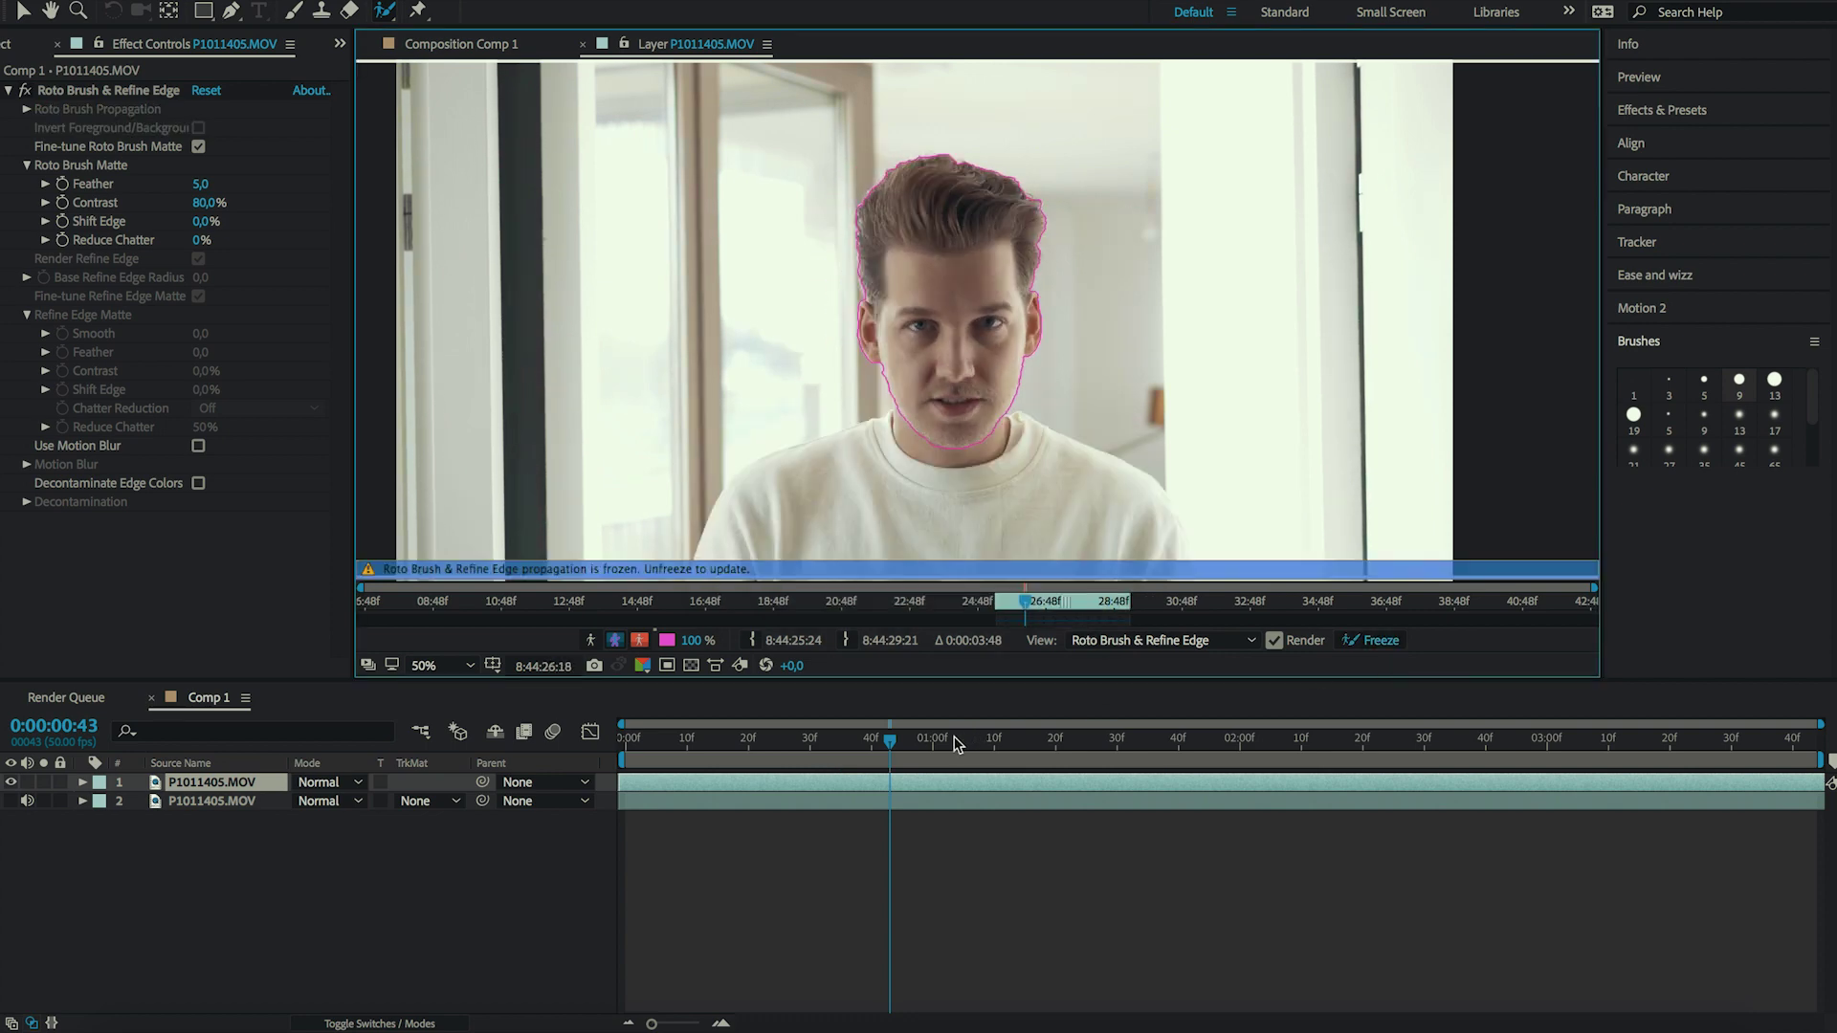
# Scrub the layer timeline to check the head outline, then switch to Comp 1.
pyautogui.moveTo(894, 744); pyautogui.dragTo(1387, 736)
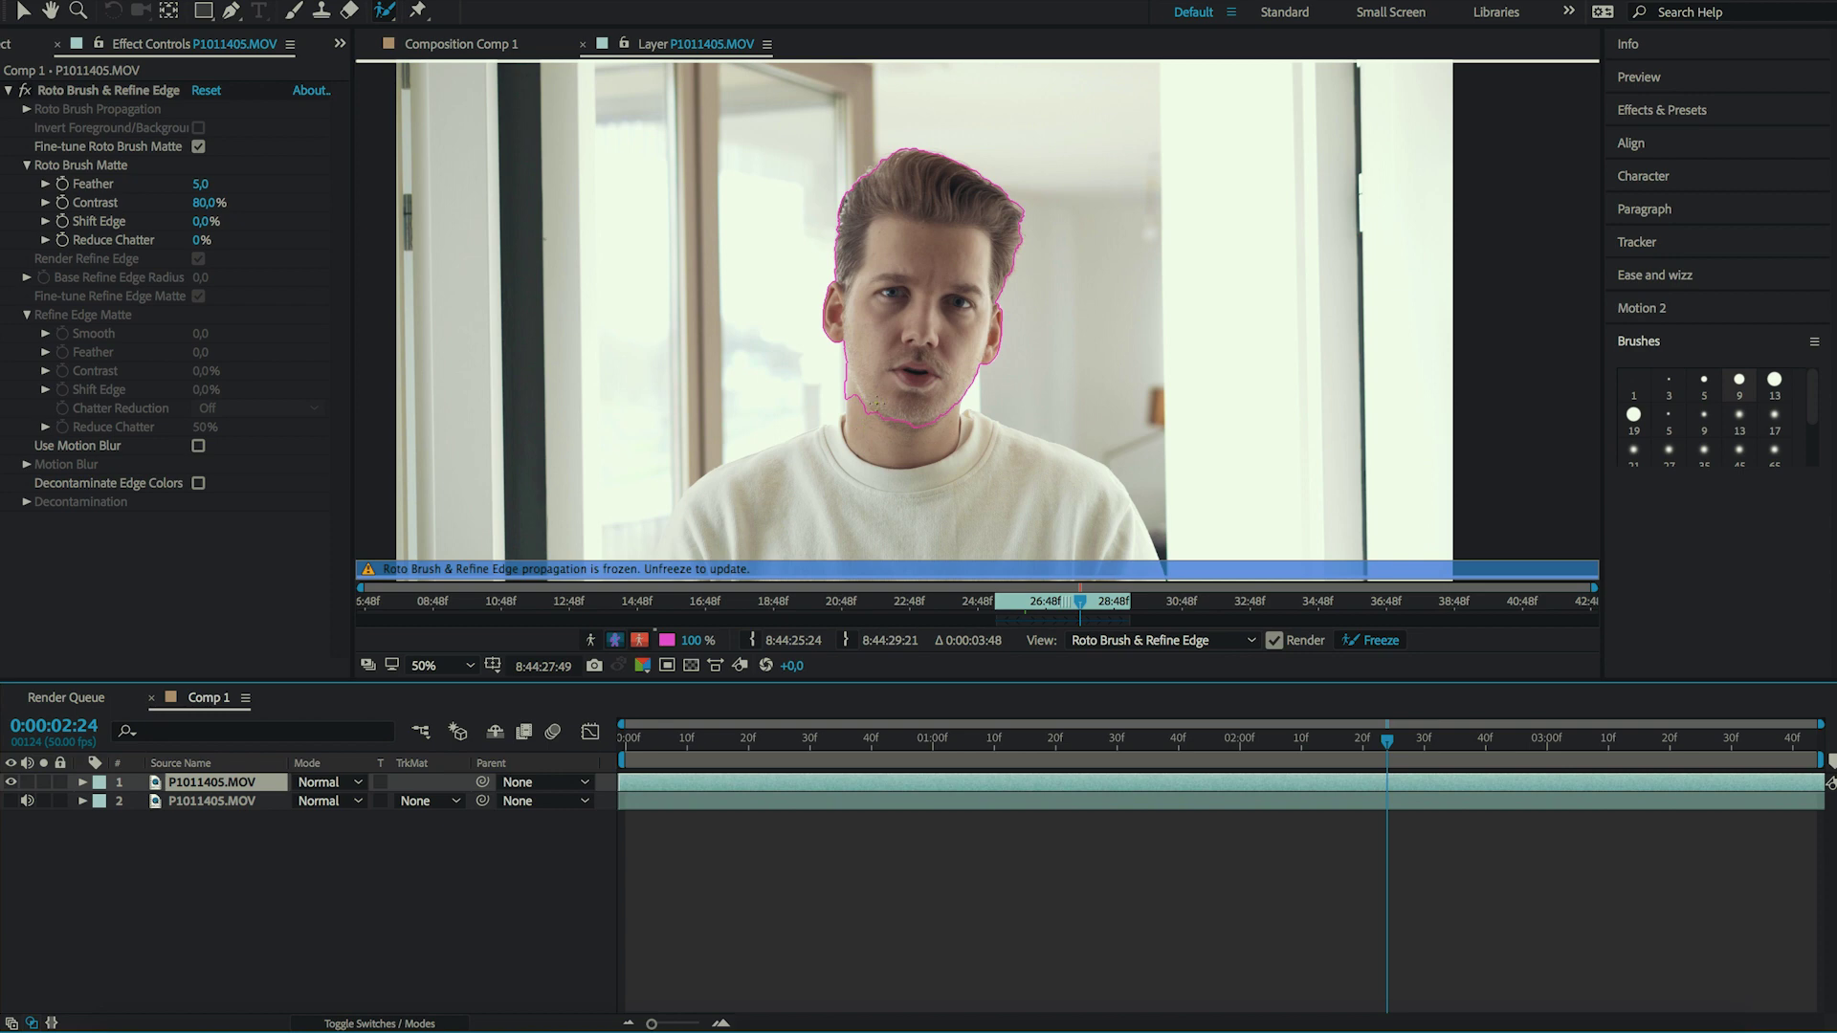
pyautogui.moveTo(1411, 739); pyautogui.dragTo(650, 748)
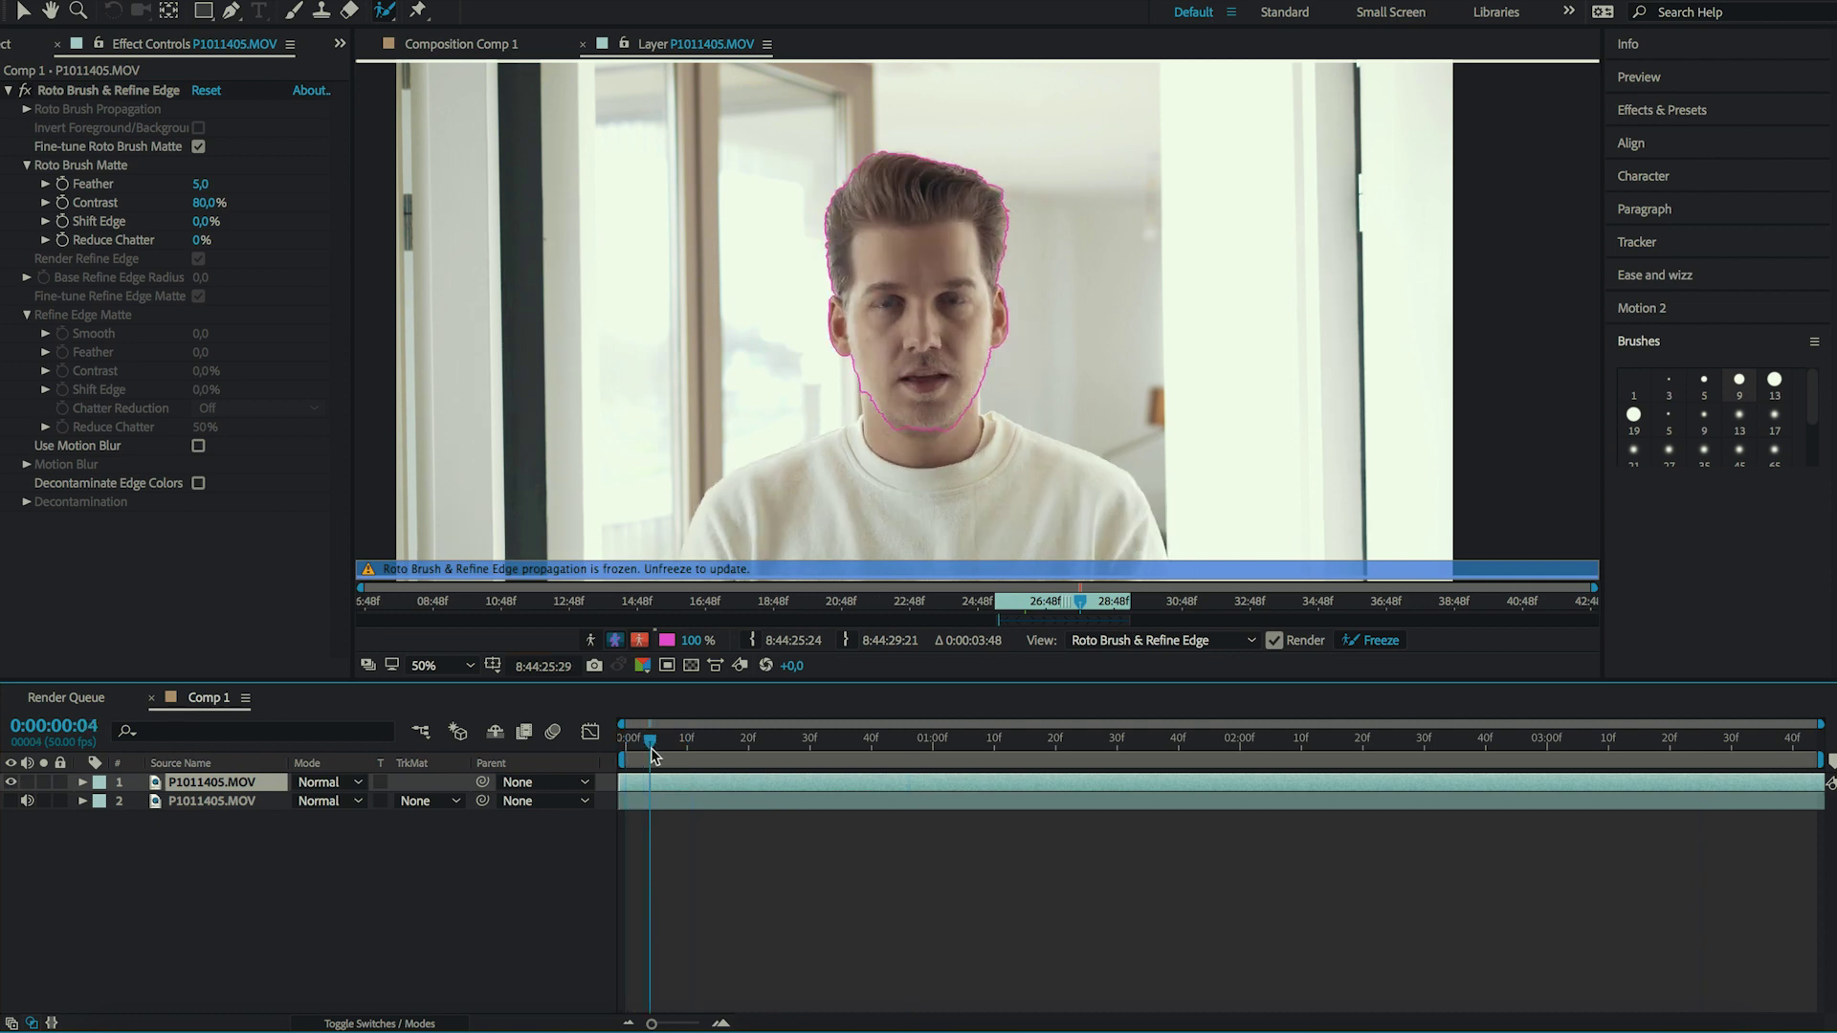
pyautogui.click(450, 50)
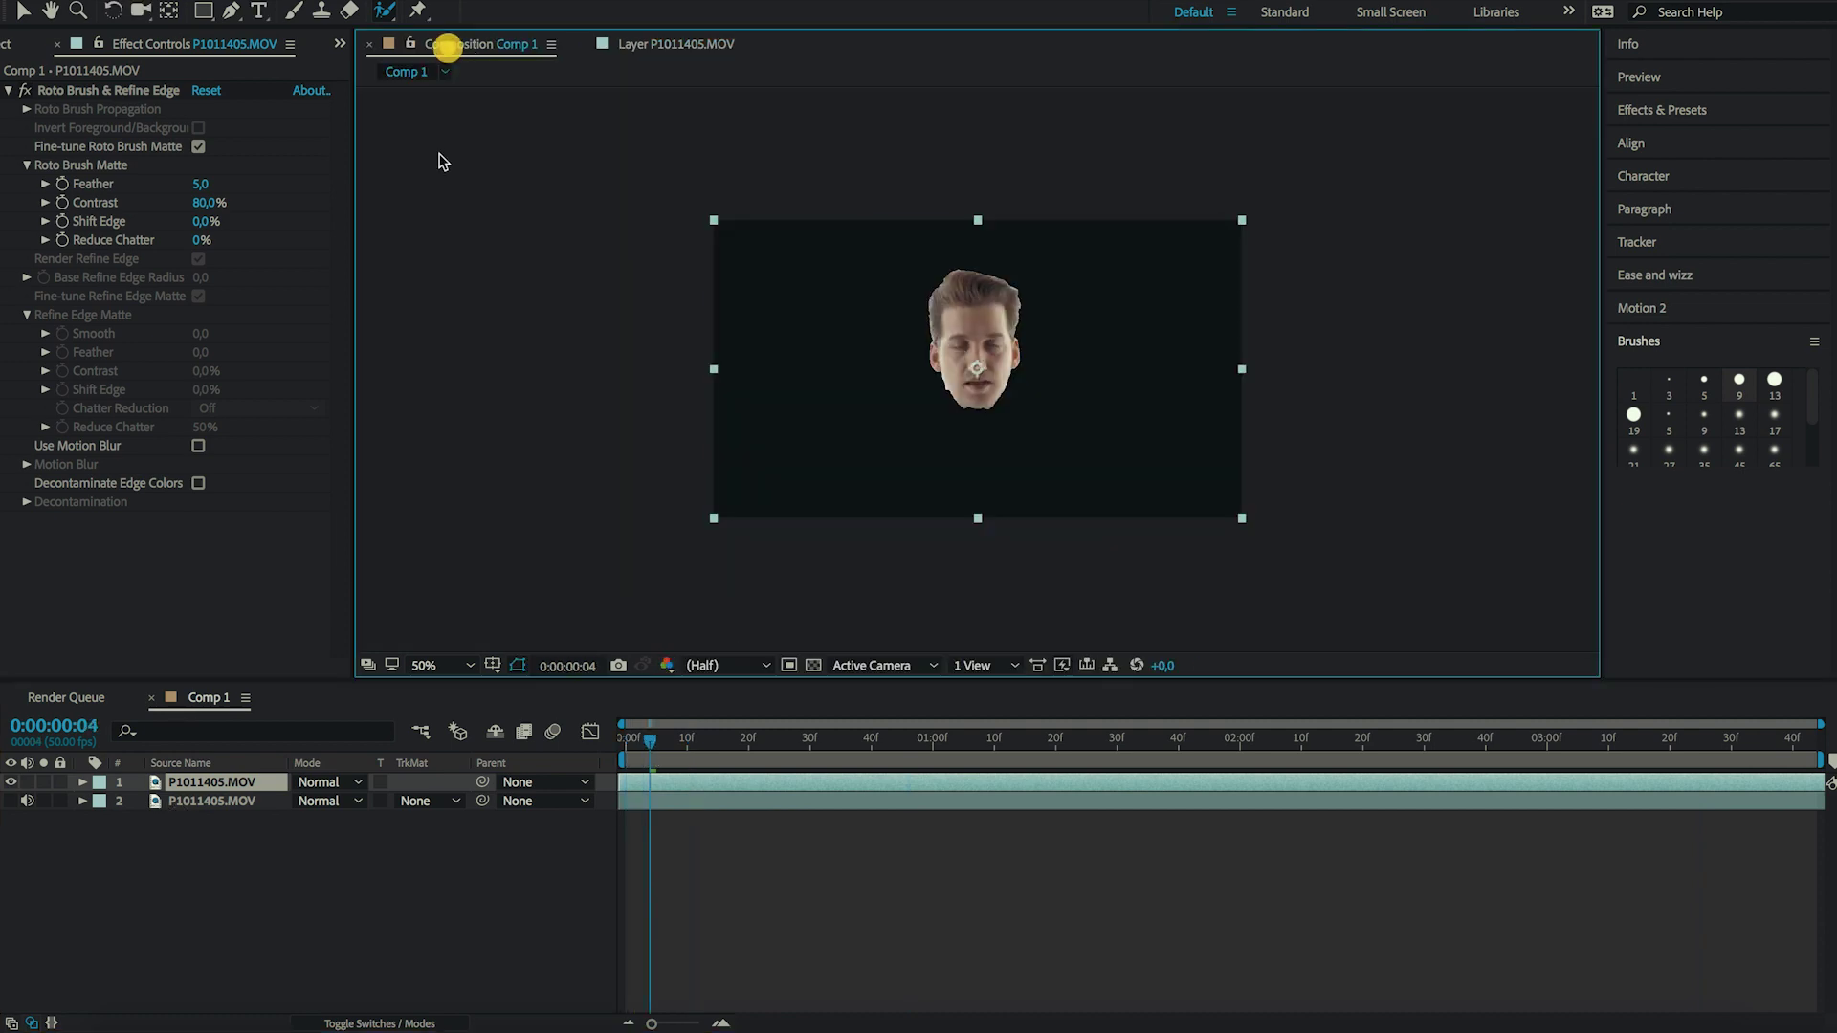
# Zoom the comp to 100% and raise the matte Feather through 25 and 30 to 40.
pyautogui.press('/')
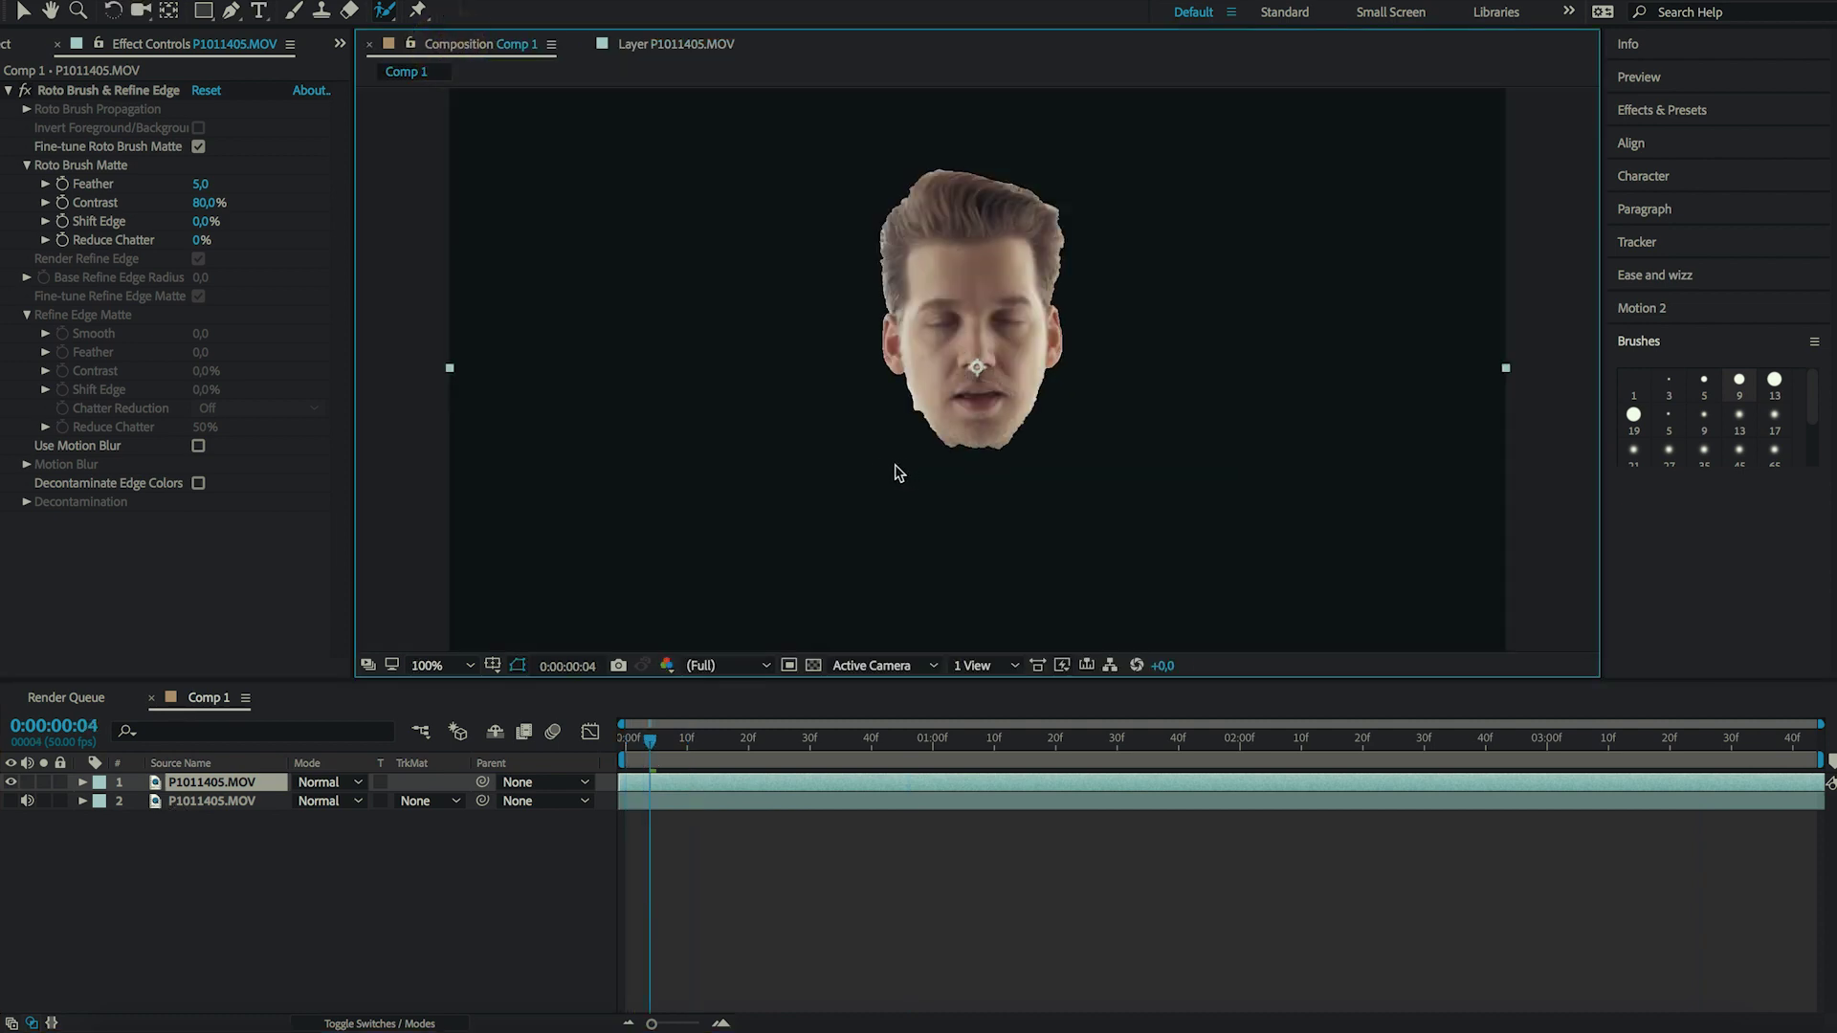
pyautogui.moveTo(718, 742); pyautogui.dragTo(766, 743)
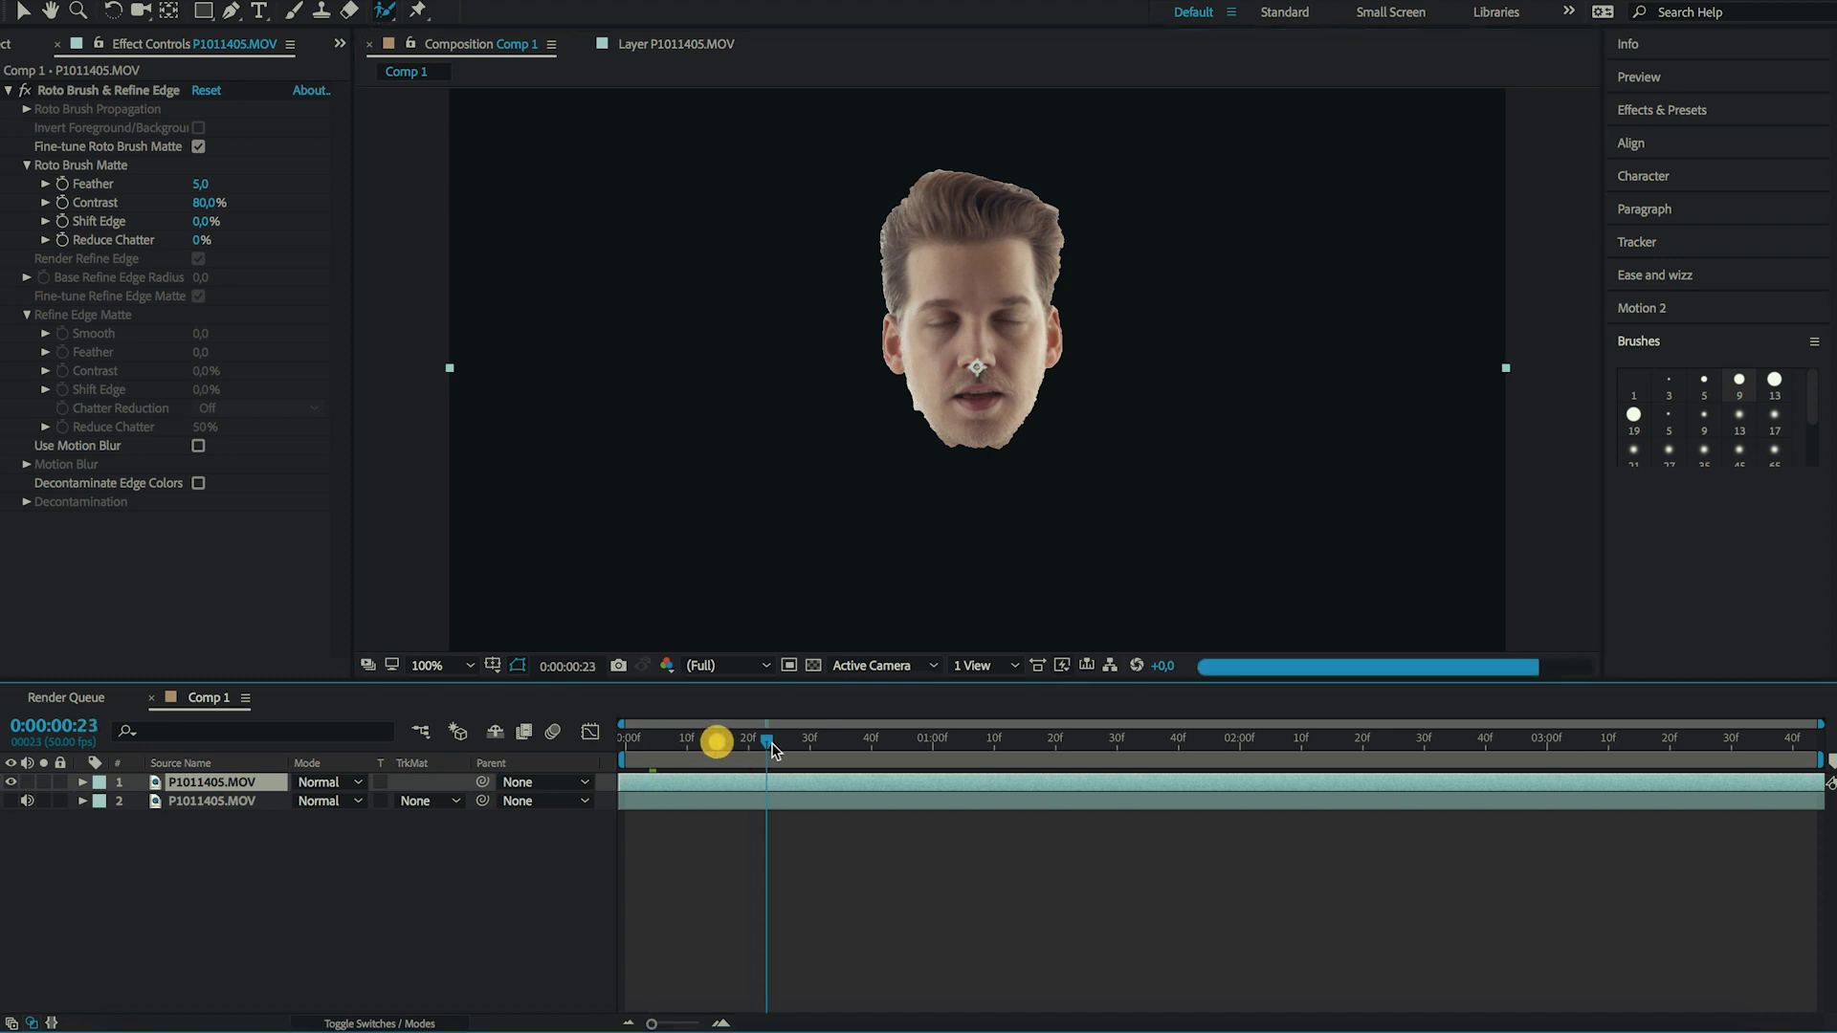
pyautogui.click(200, 185)
pyautogui.write('25')
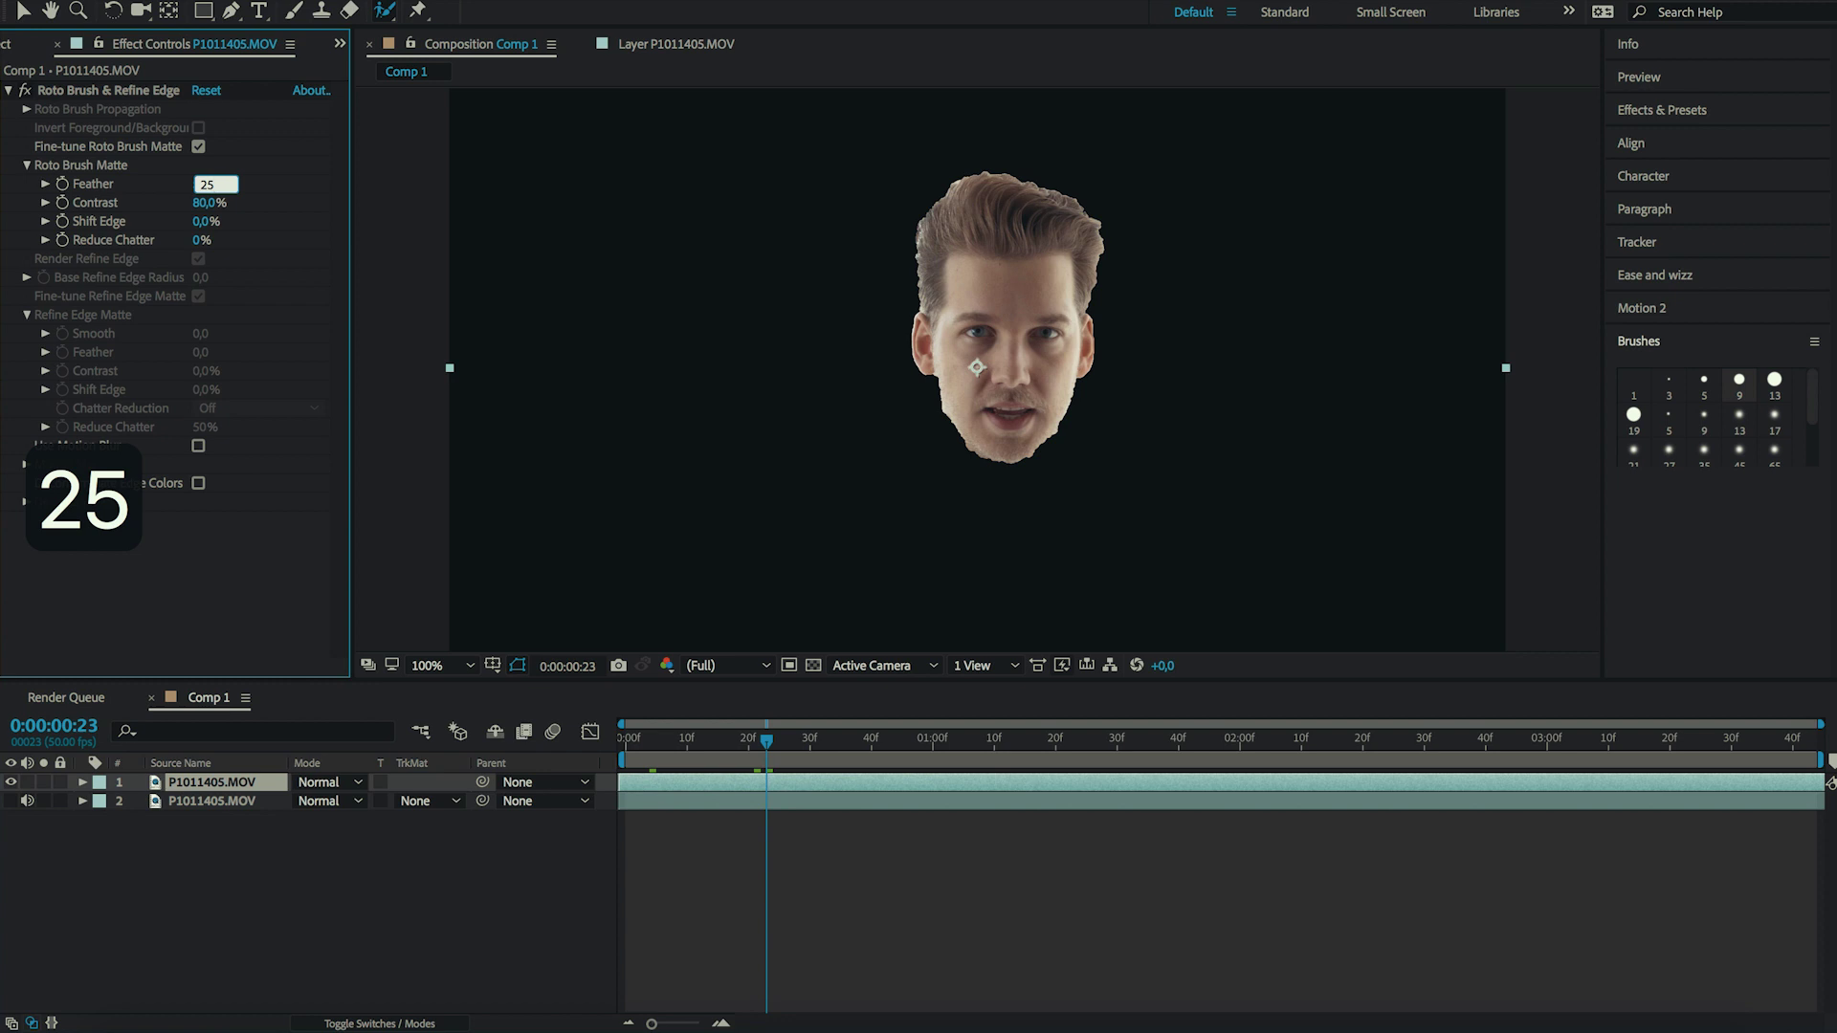
pyautogui.press('Return')
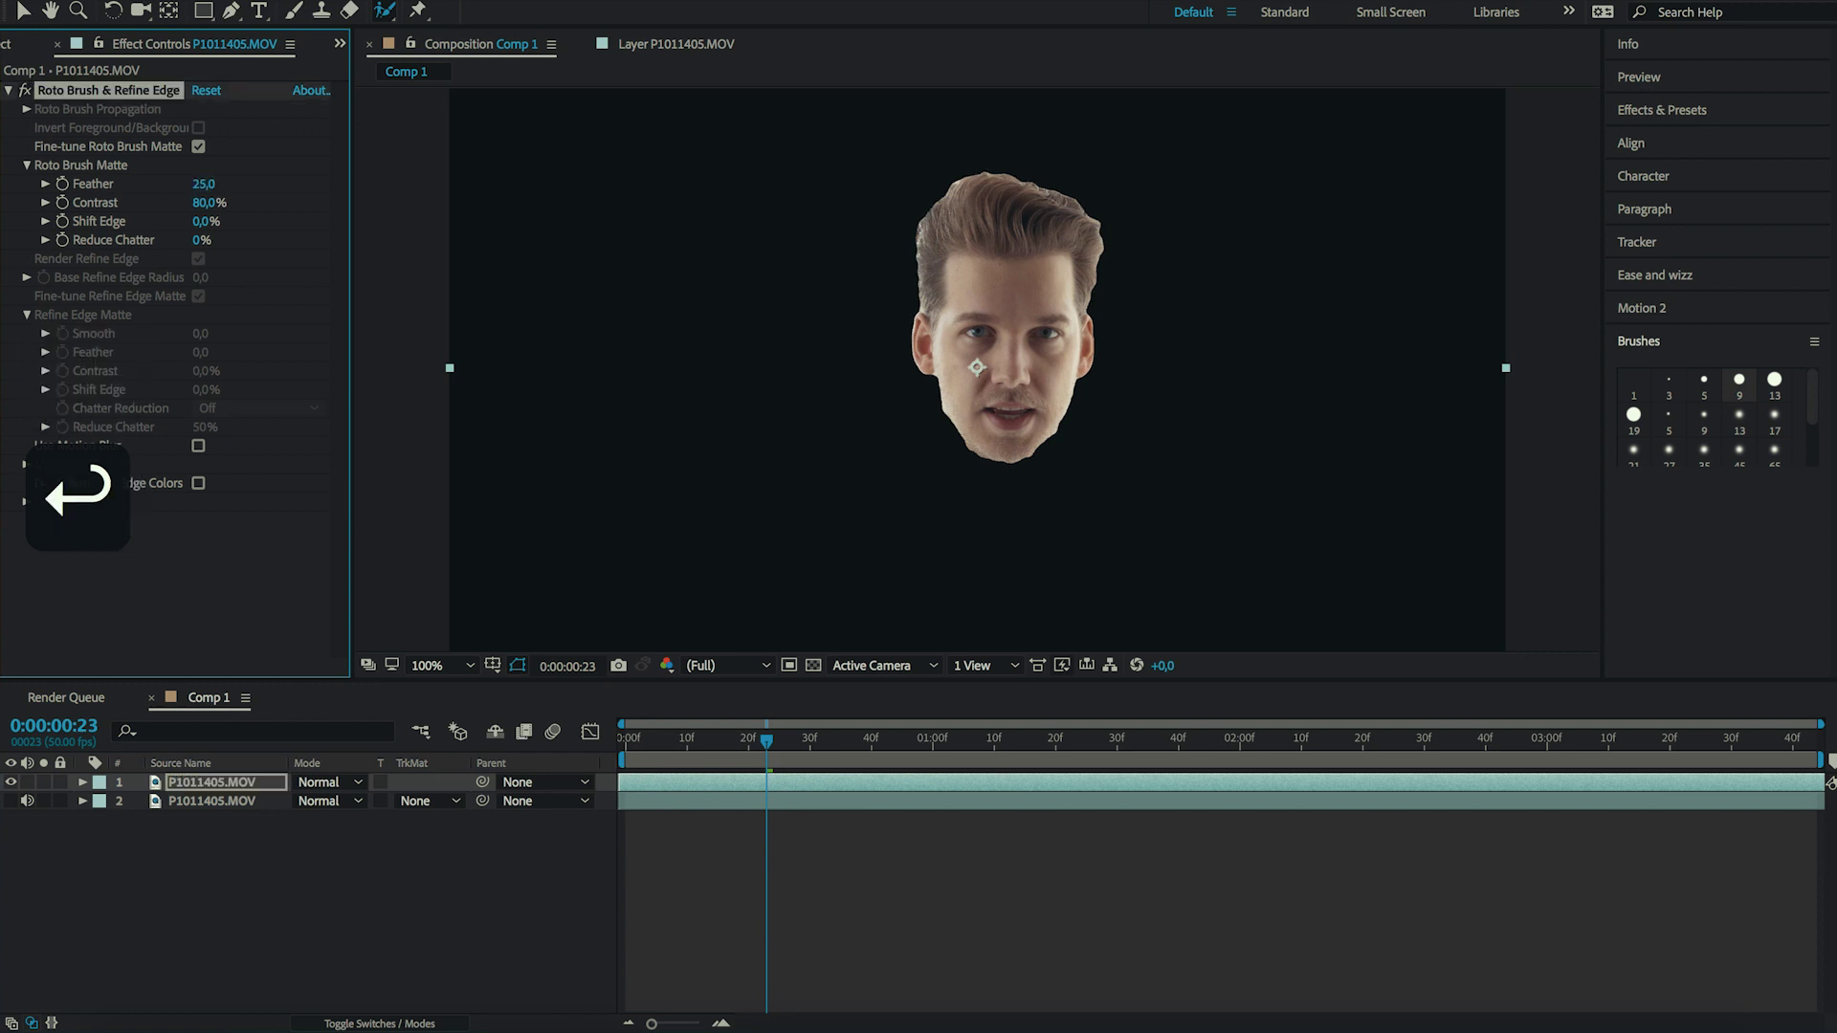
pyautogui.click(203, 184)
pyautogui.write('30')
pyautogui.press('Return')
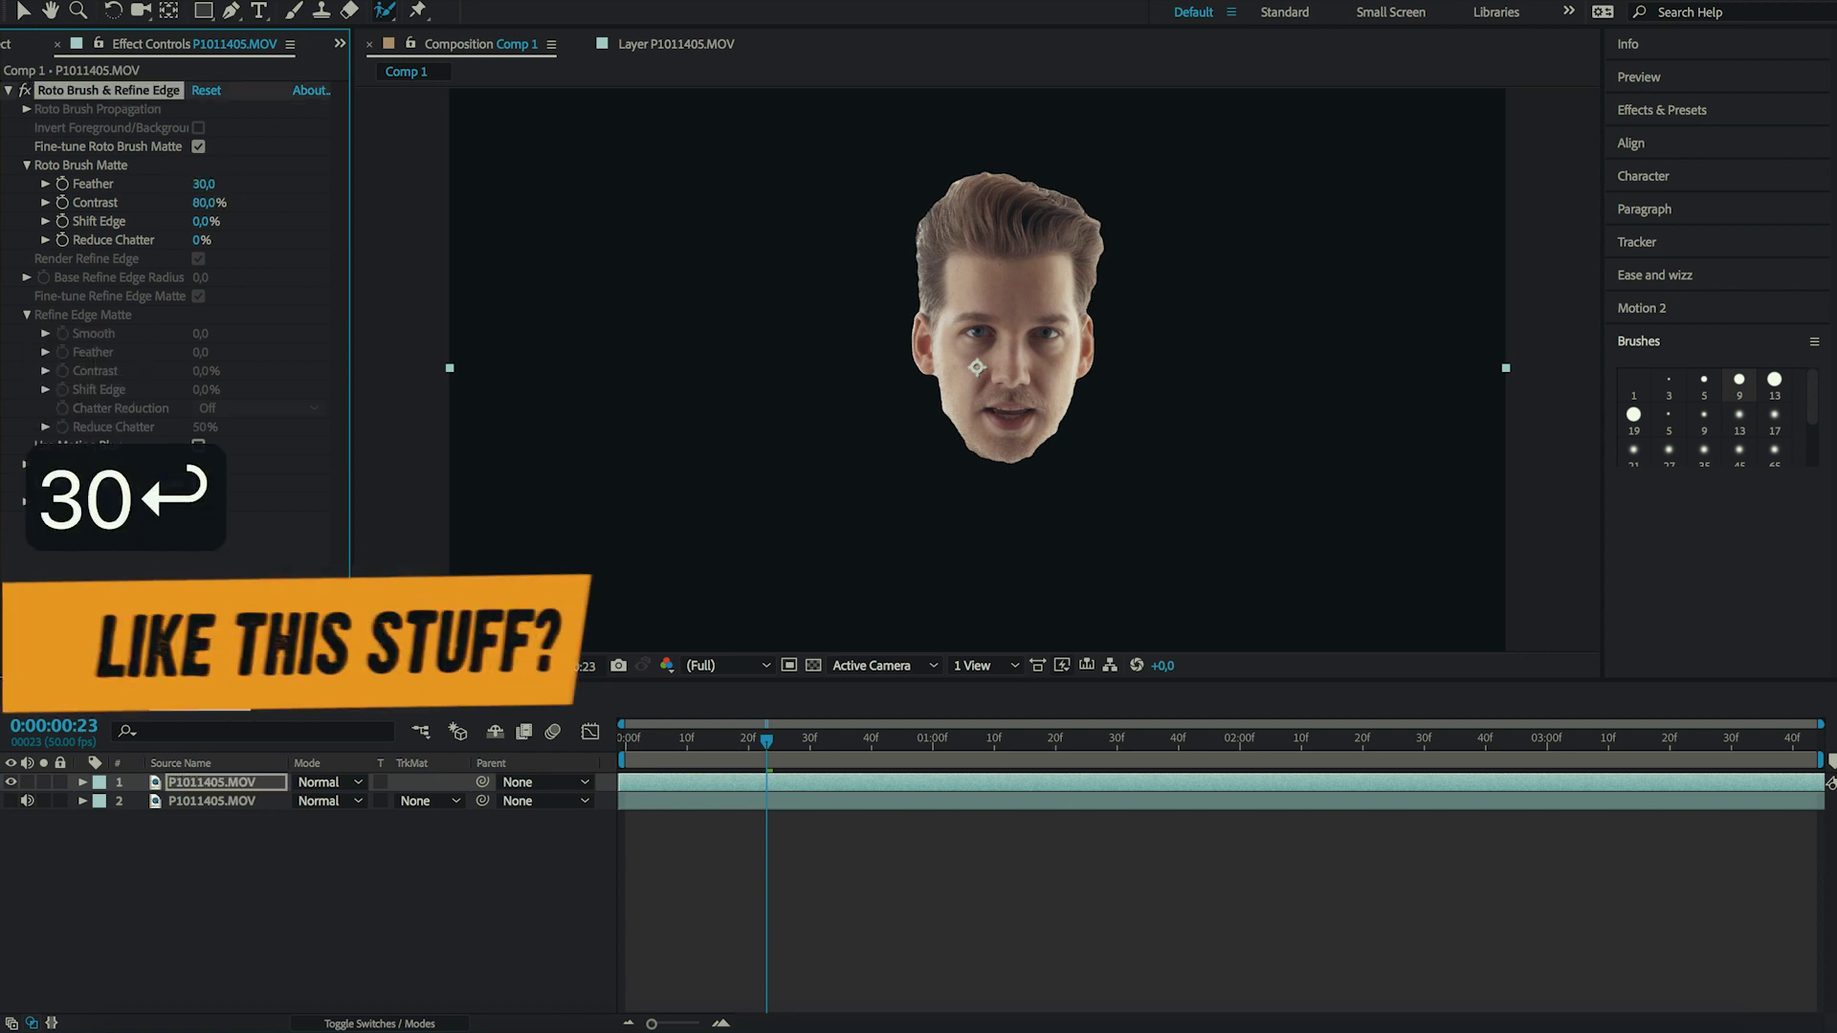
pyautogui.click(201, 184)
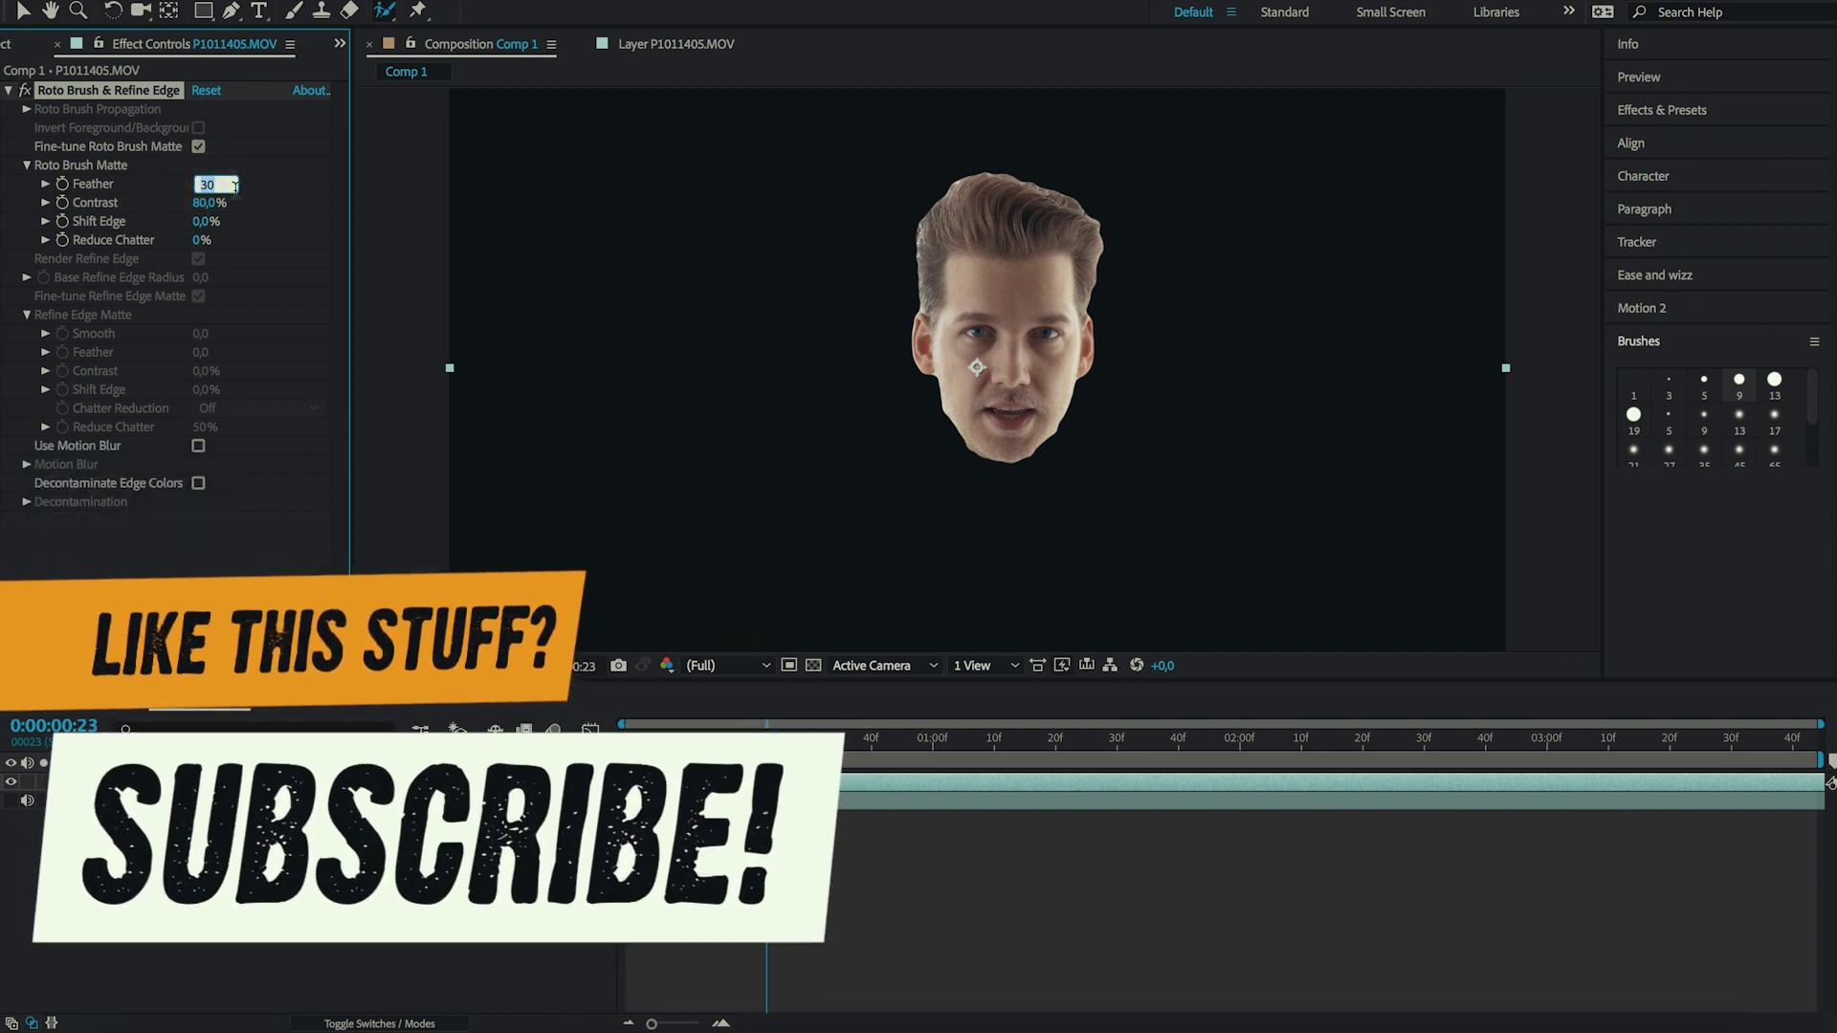
pyautogui.write('40')
pyautogui.press('Return')
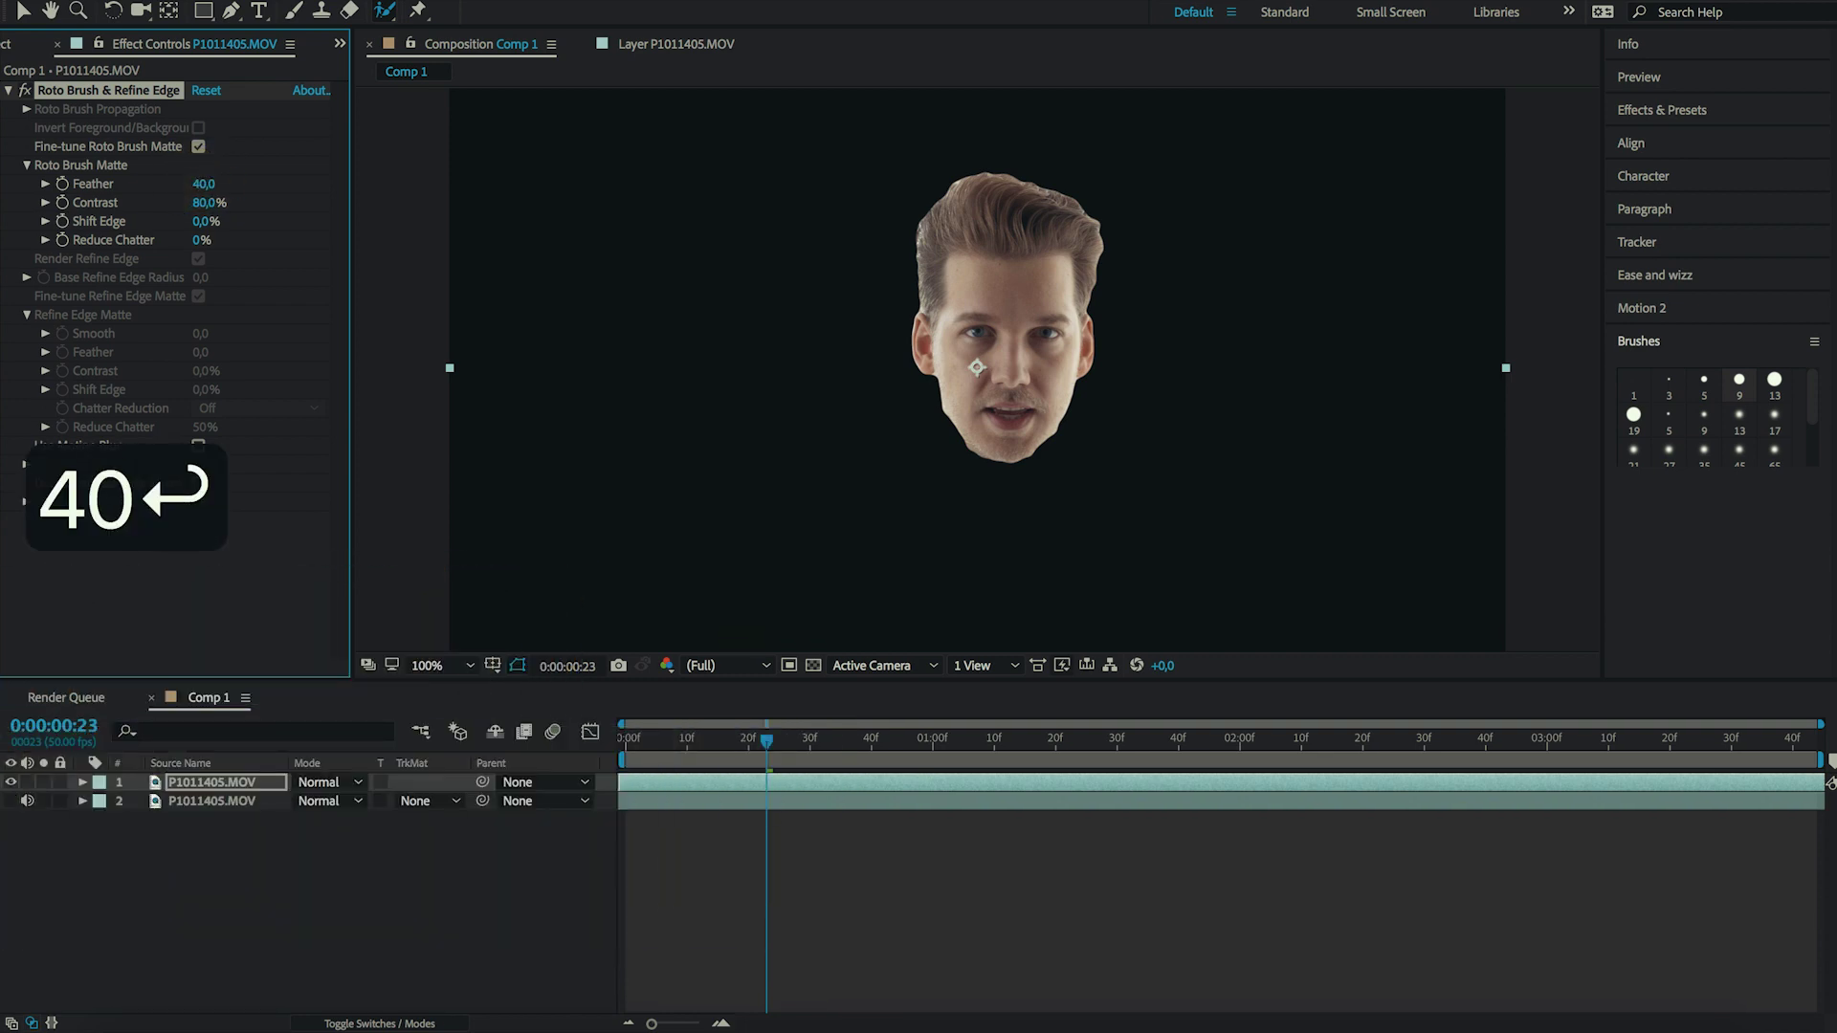
pyautogui.click(21, 823)
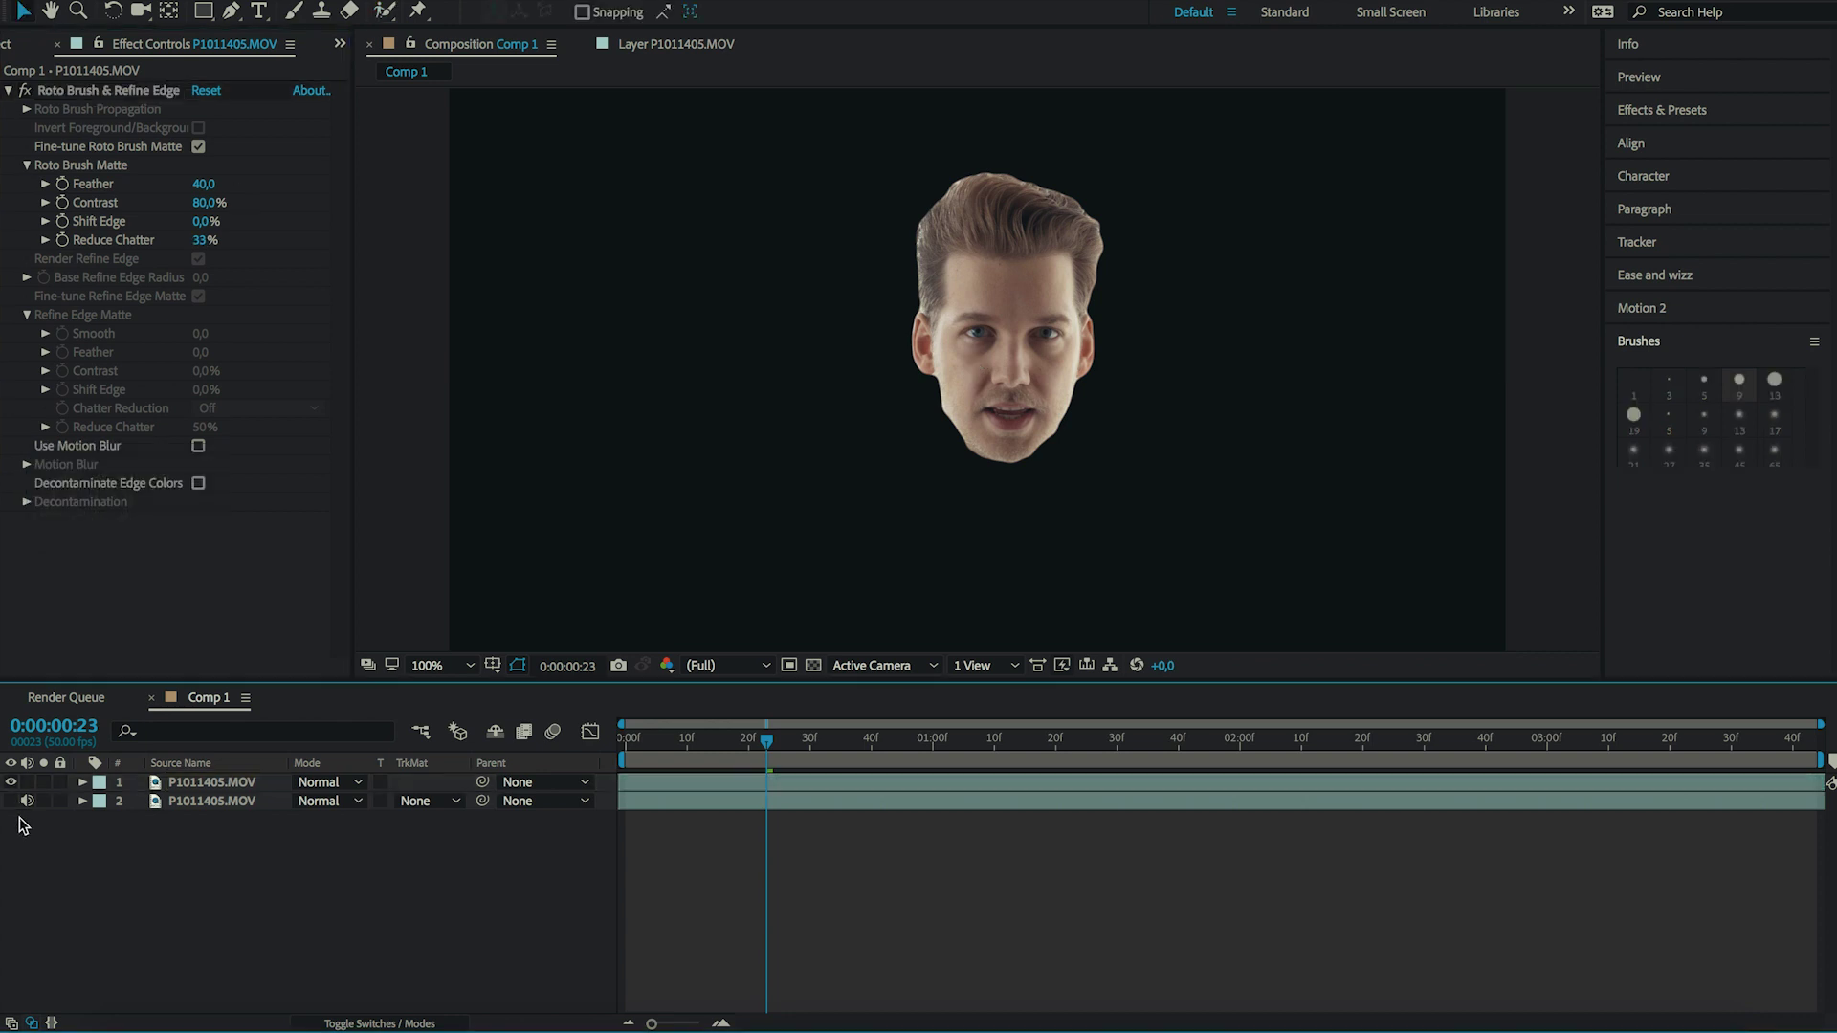
# Show the original footage again and set the head layer's Scale to 60%.
pyautogui.click(12, 802)
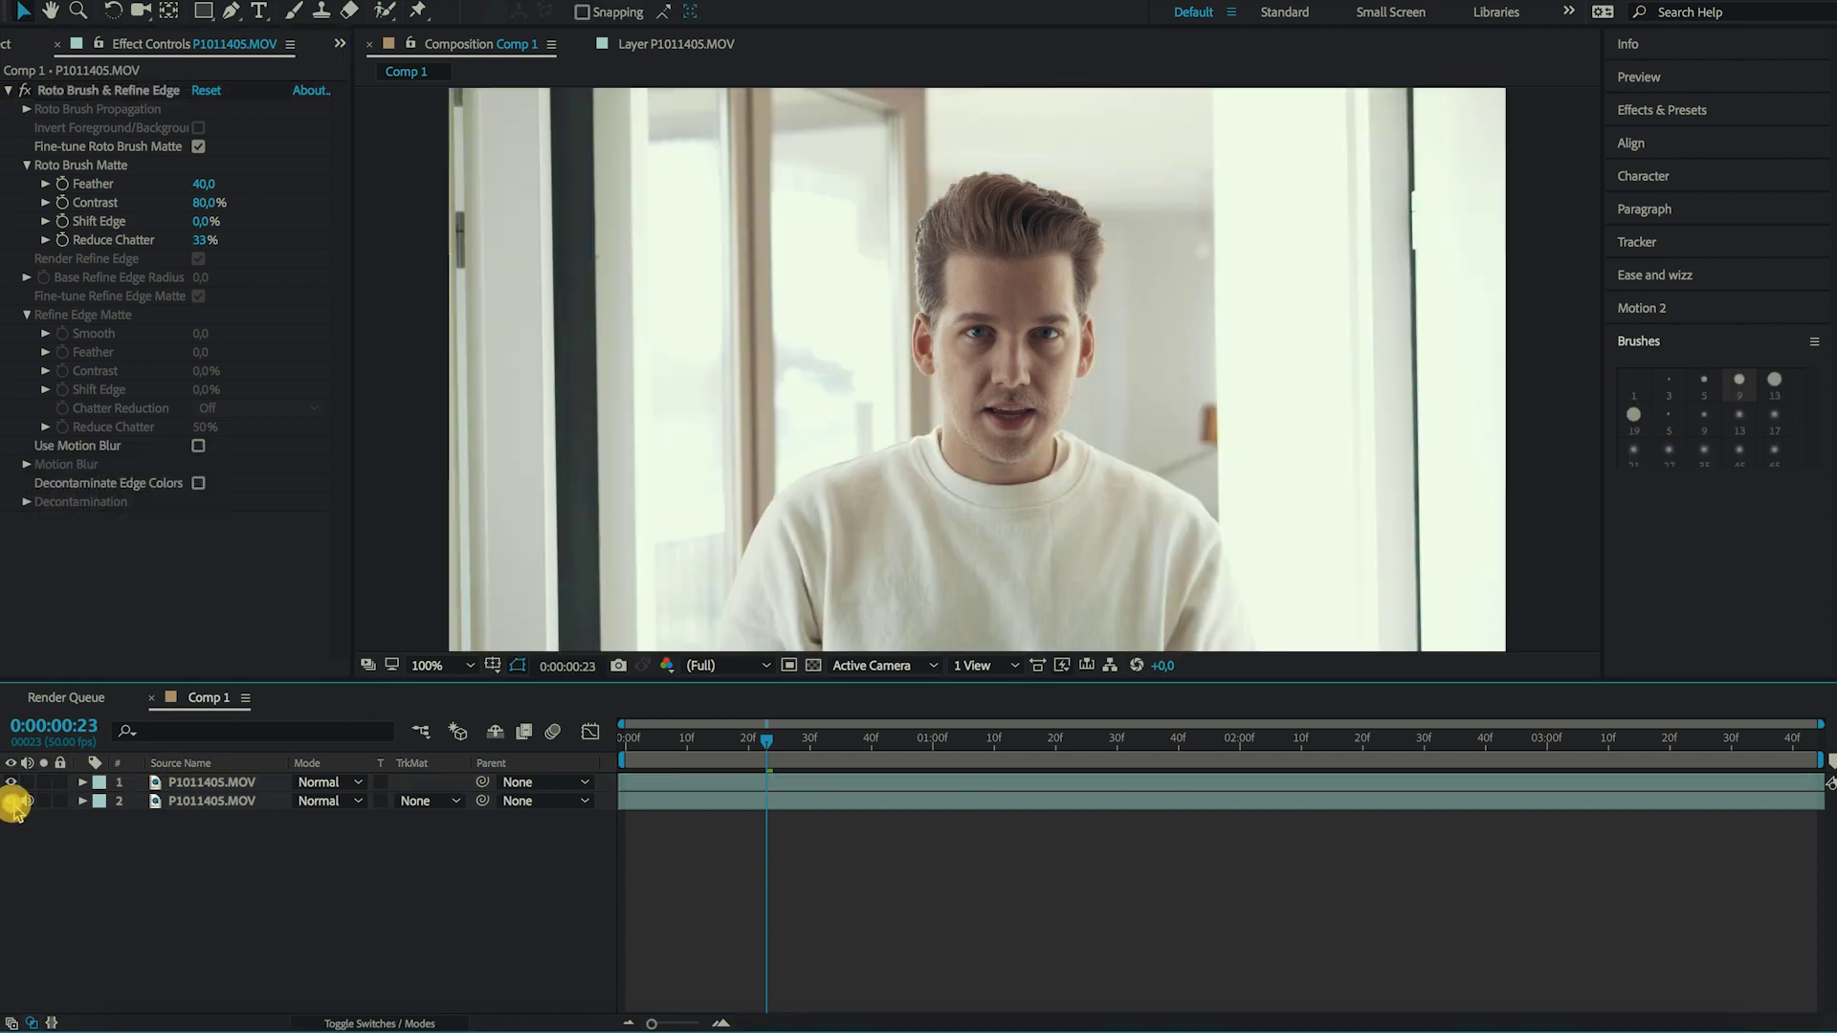
pyautogui.click(215, 787)
pyautogui.click(82, 781)
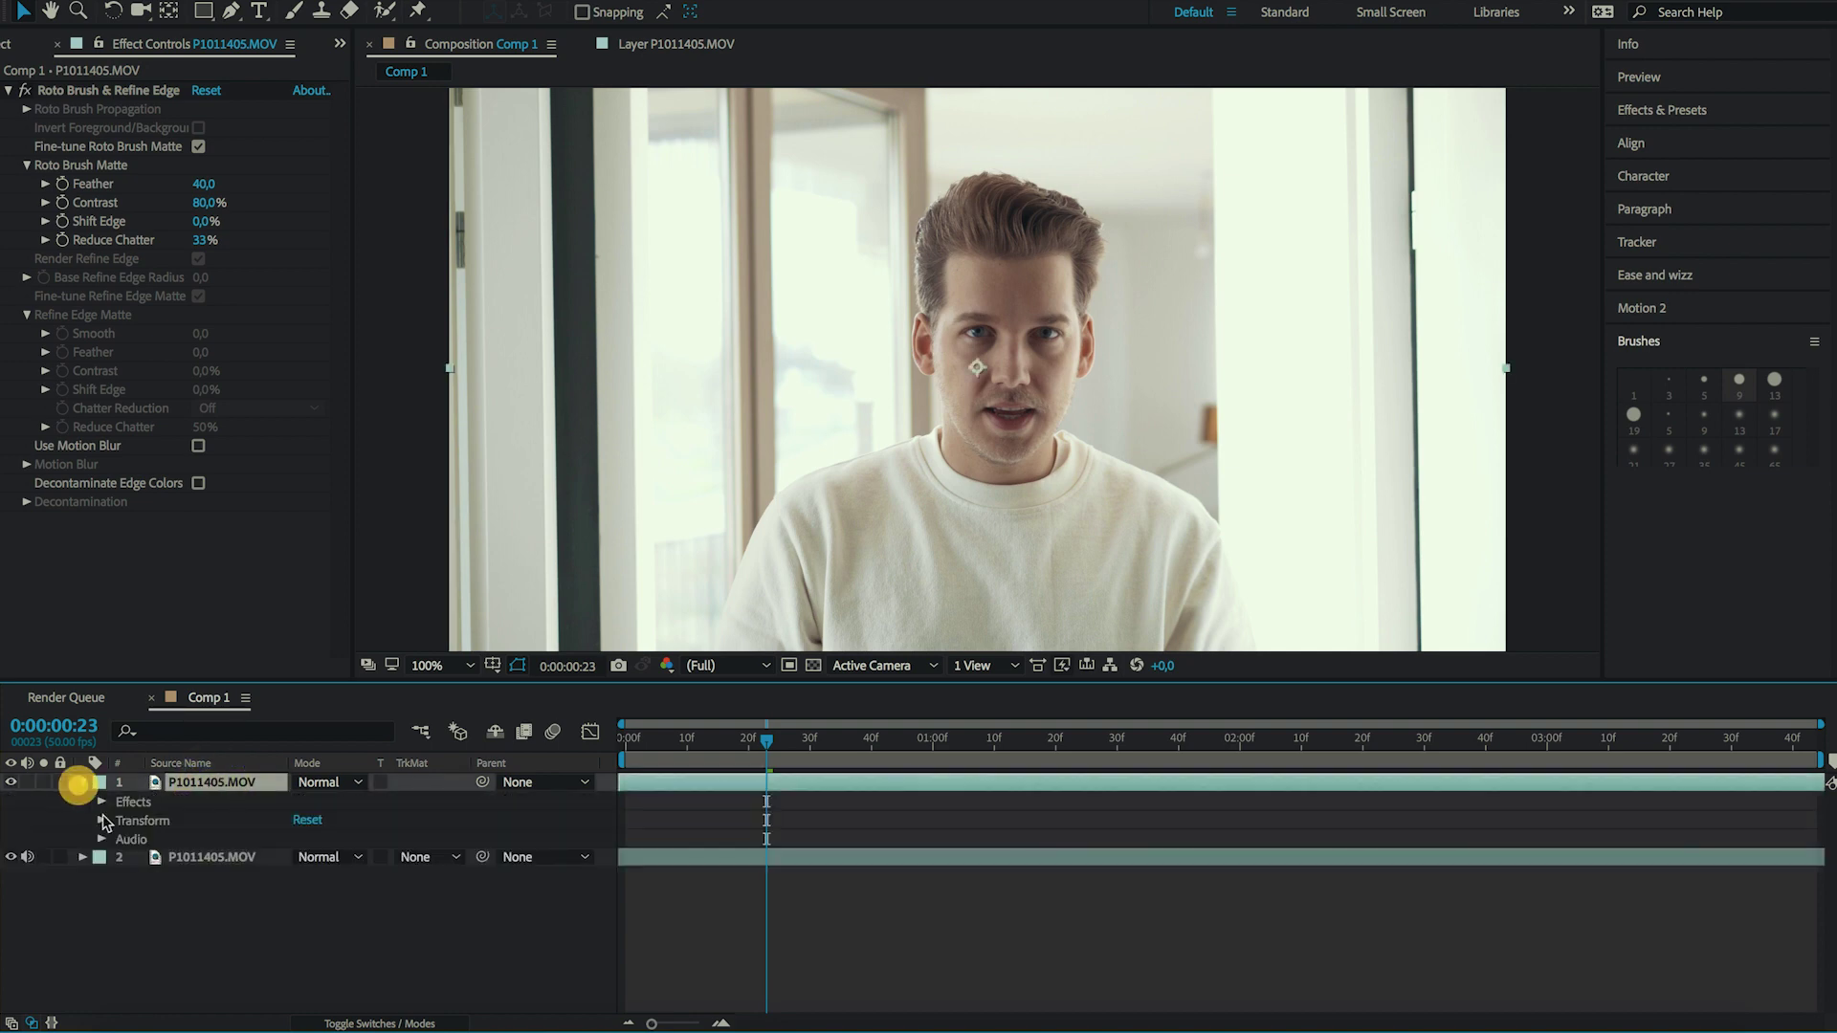
pyautogui.click(100, 820)
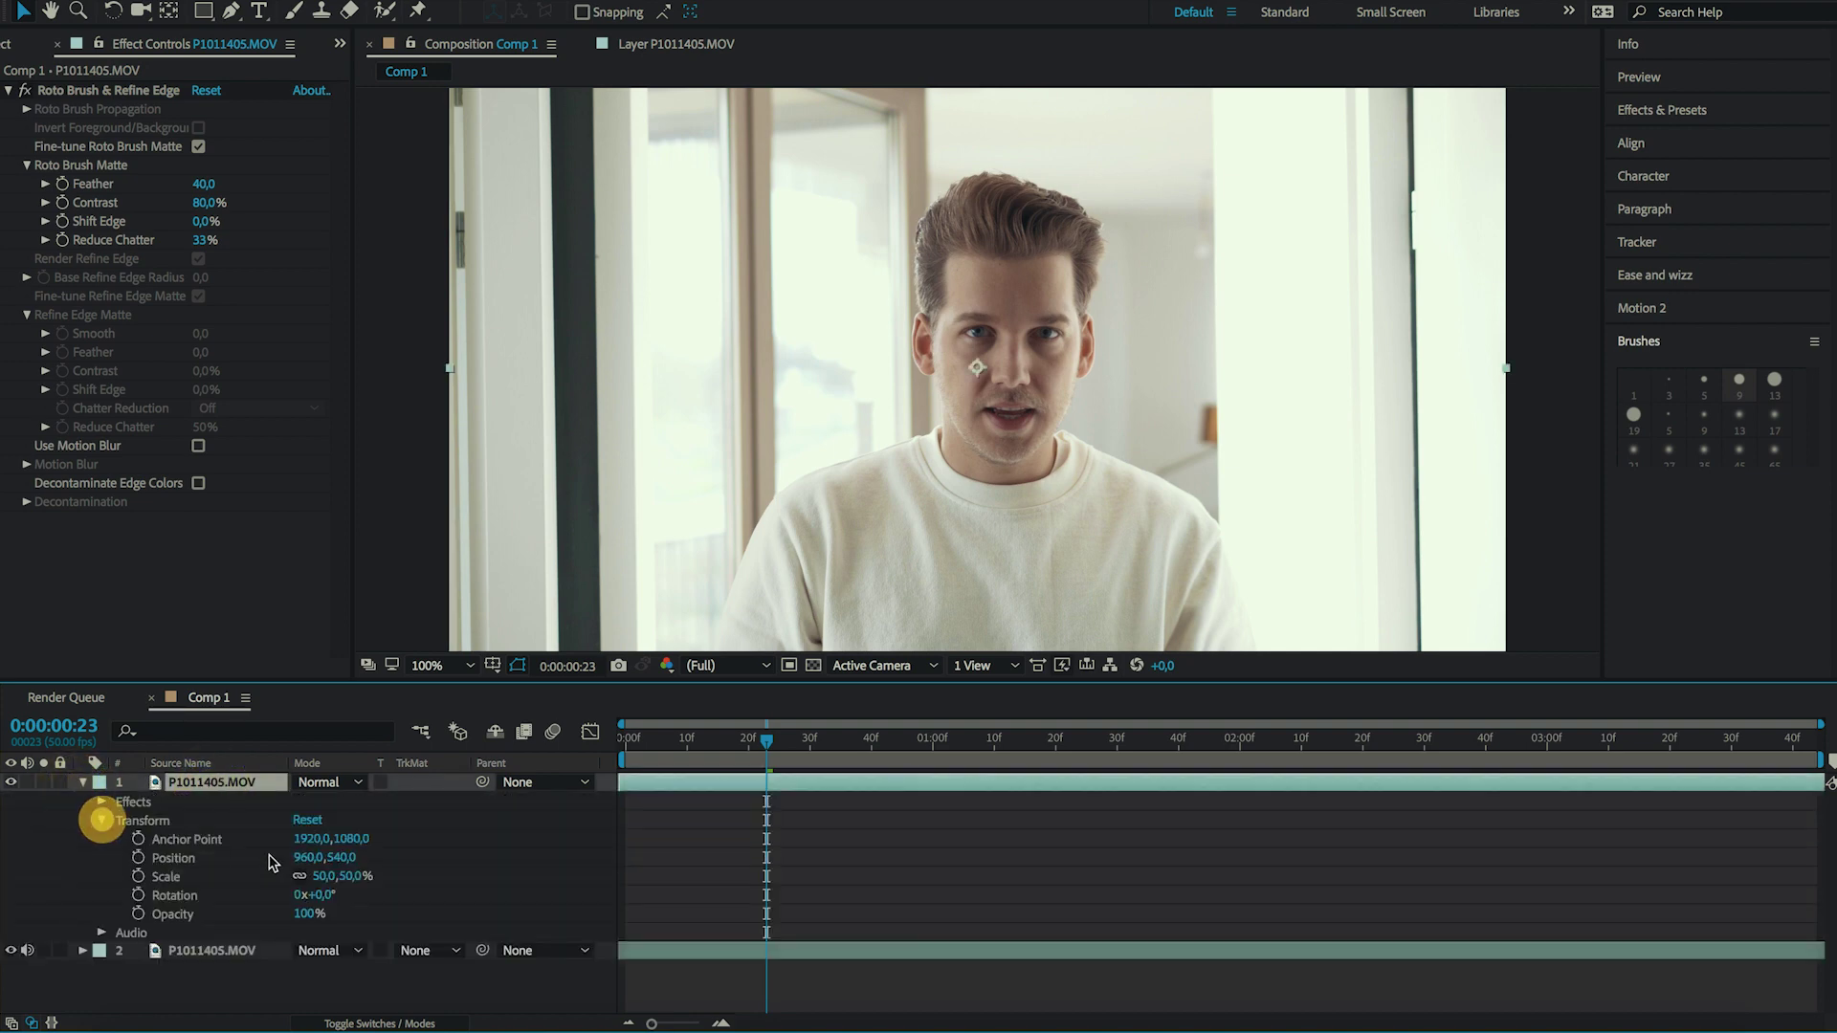
pyautogui.click(325, 878)
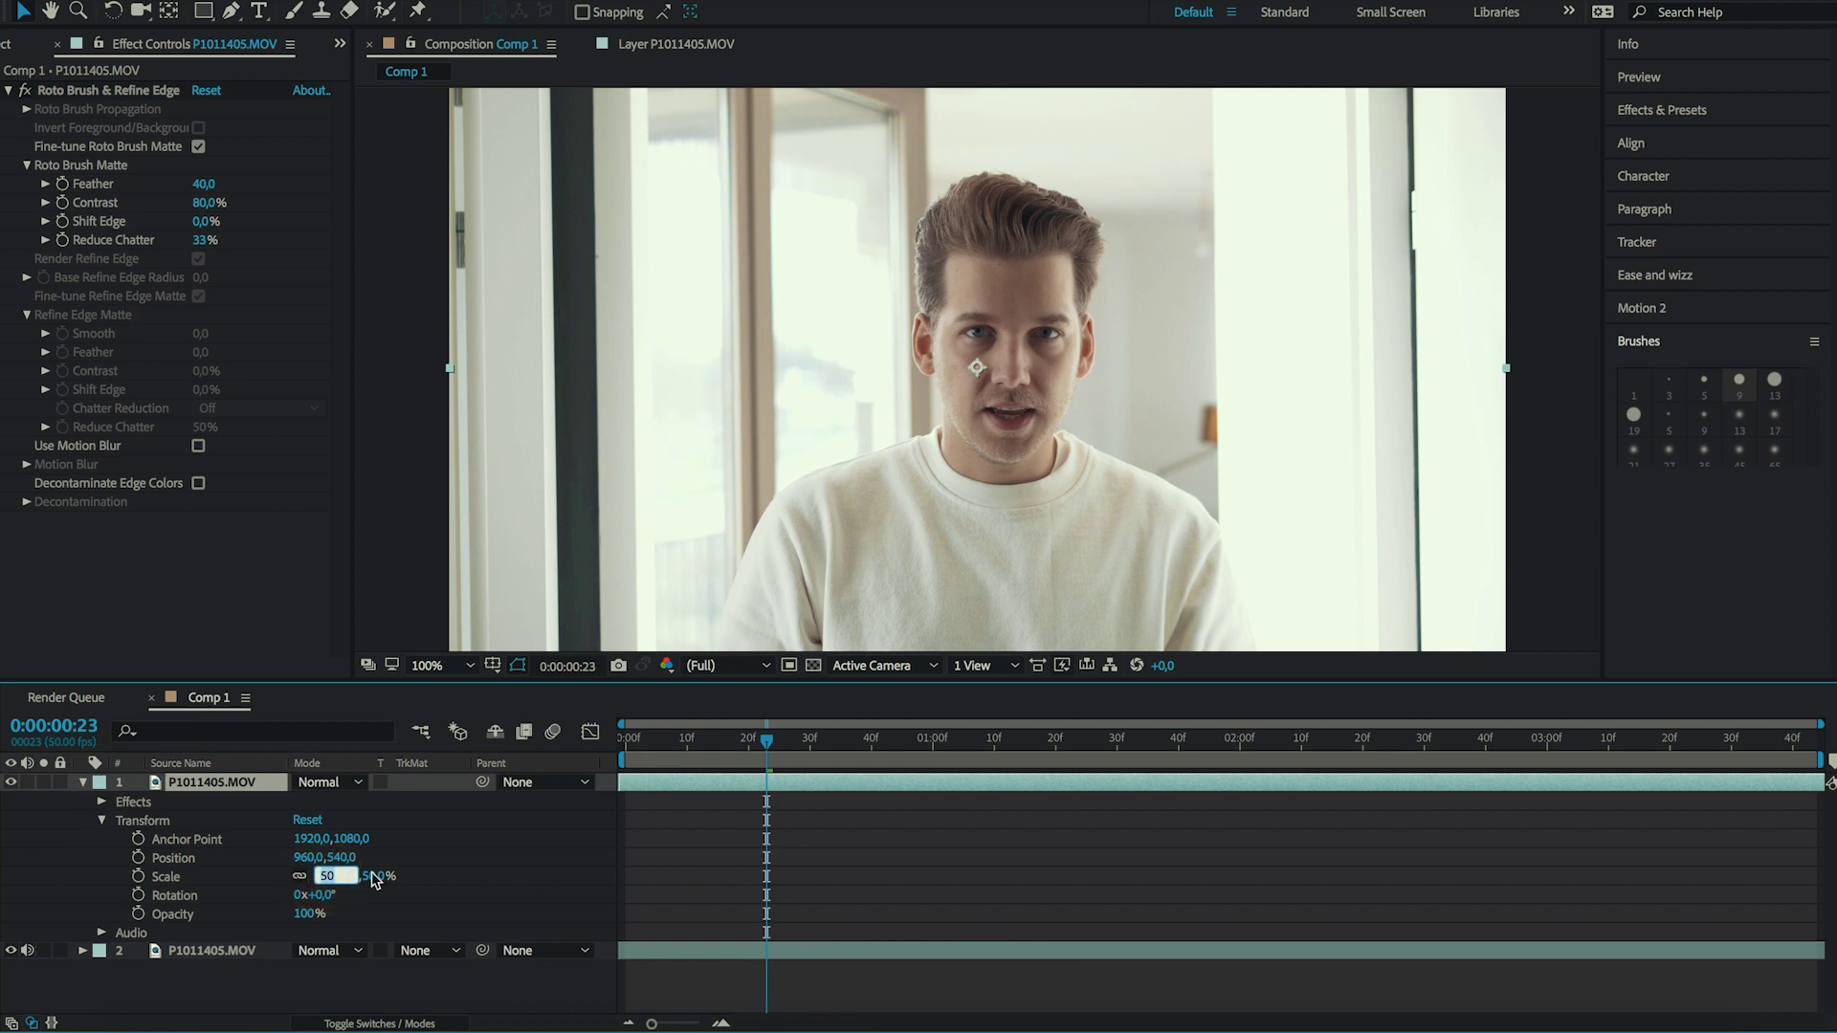
pyautogui.write('60')
pyautogui.press('Return')
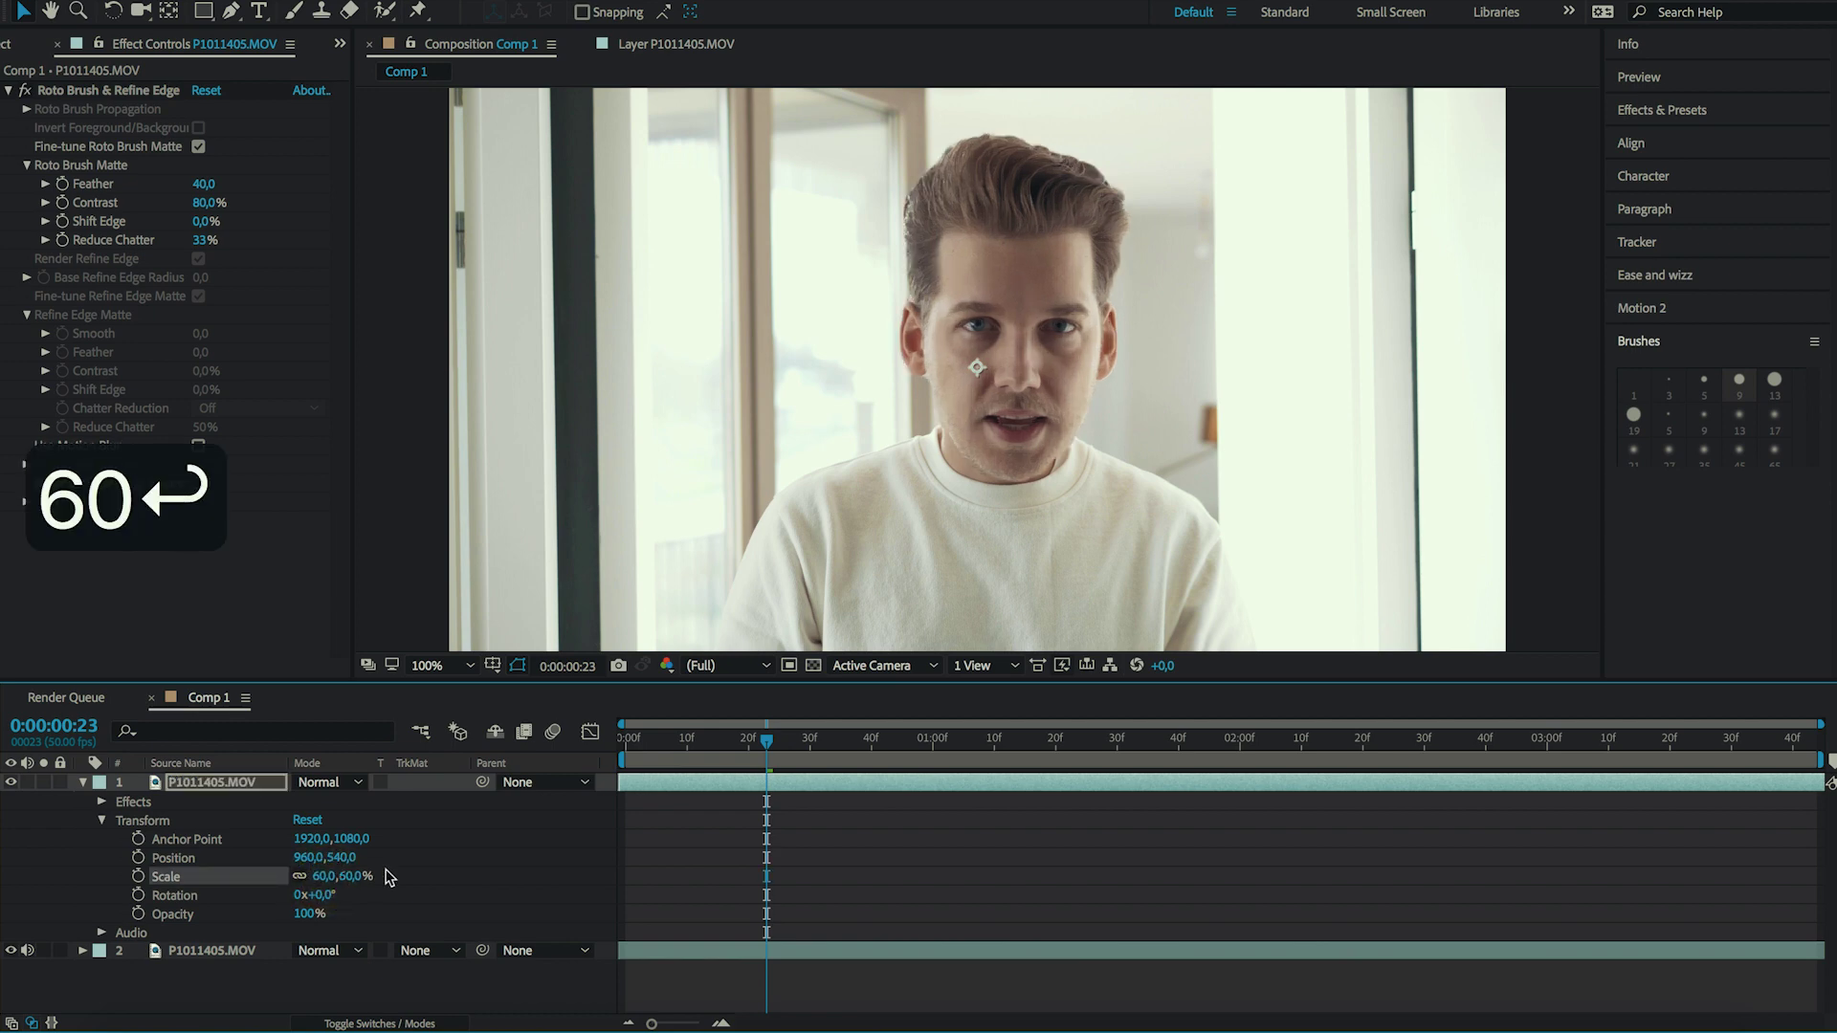
# Scrub the head layer's Anchor Point to 1936, 1093 to align the head over the body.
pyautogui.click(350, 839)
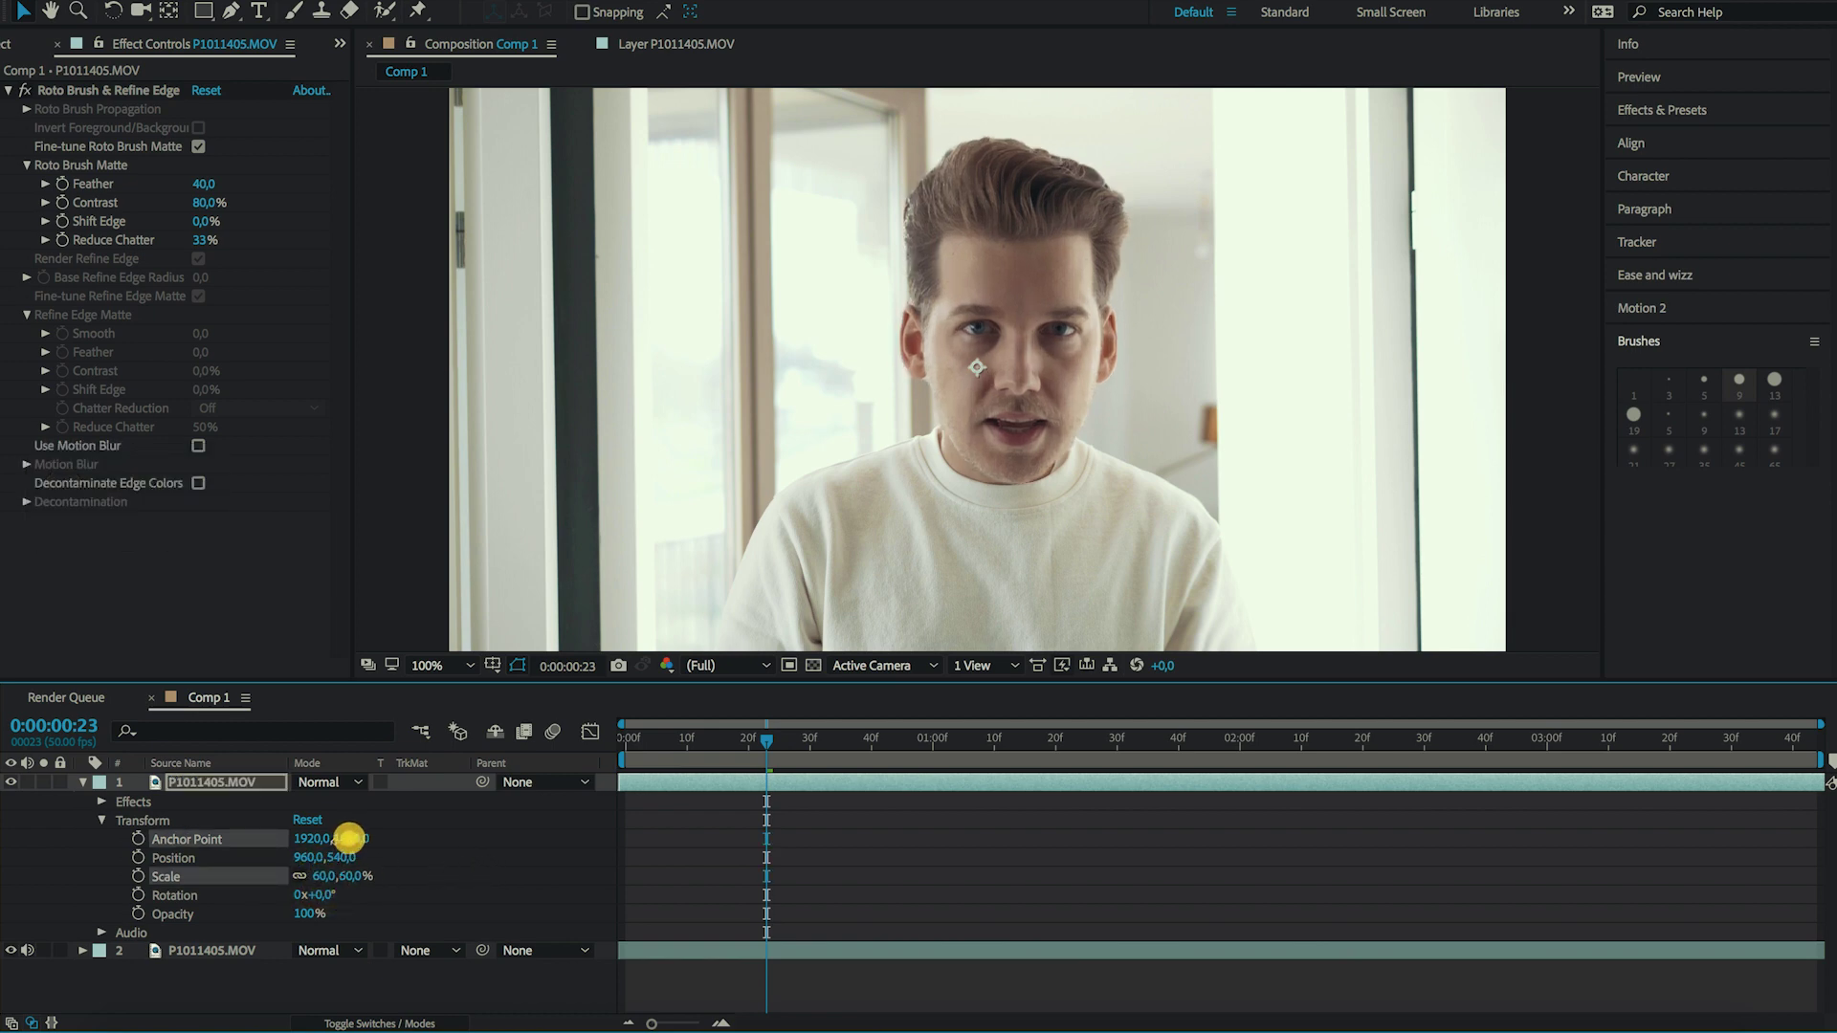
pyautogui.moveTo(368, 840)
pyautogui.mouseDown()
pyautogui.moveTo(383, 840)
pyautogui.moveTo(302, 842)
pyautogui.moveTo(331, 841)
pyautogui.mouseUp()
pyautogui.click(316, 840)
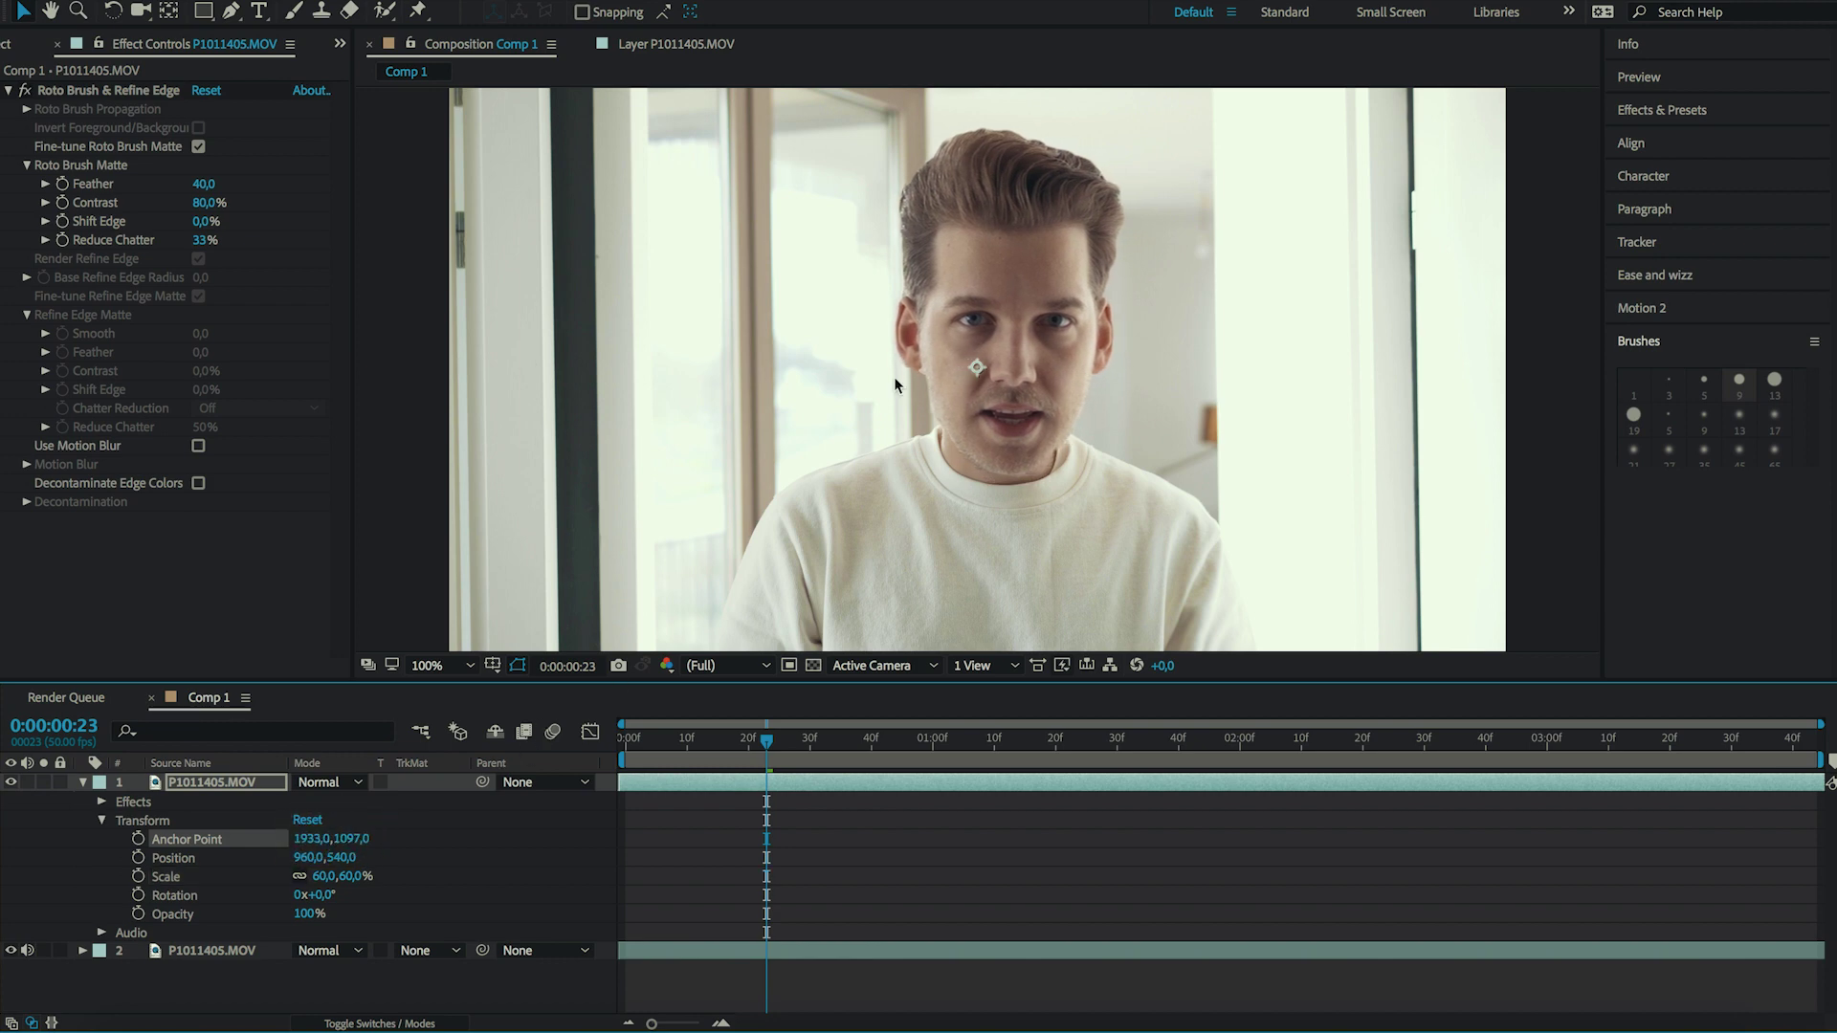
pyautogui.press('.')
pyautogui.moveTo(347, 847); pyautogui.dragTo(268, 854)
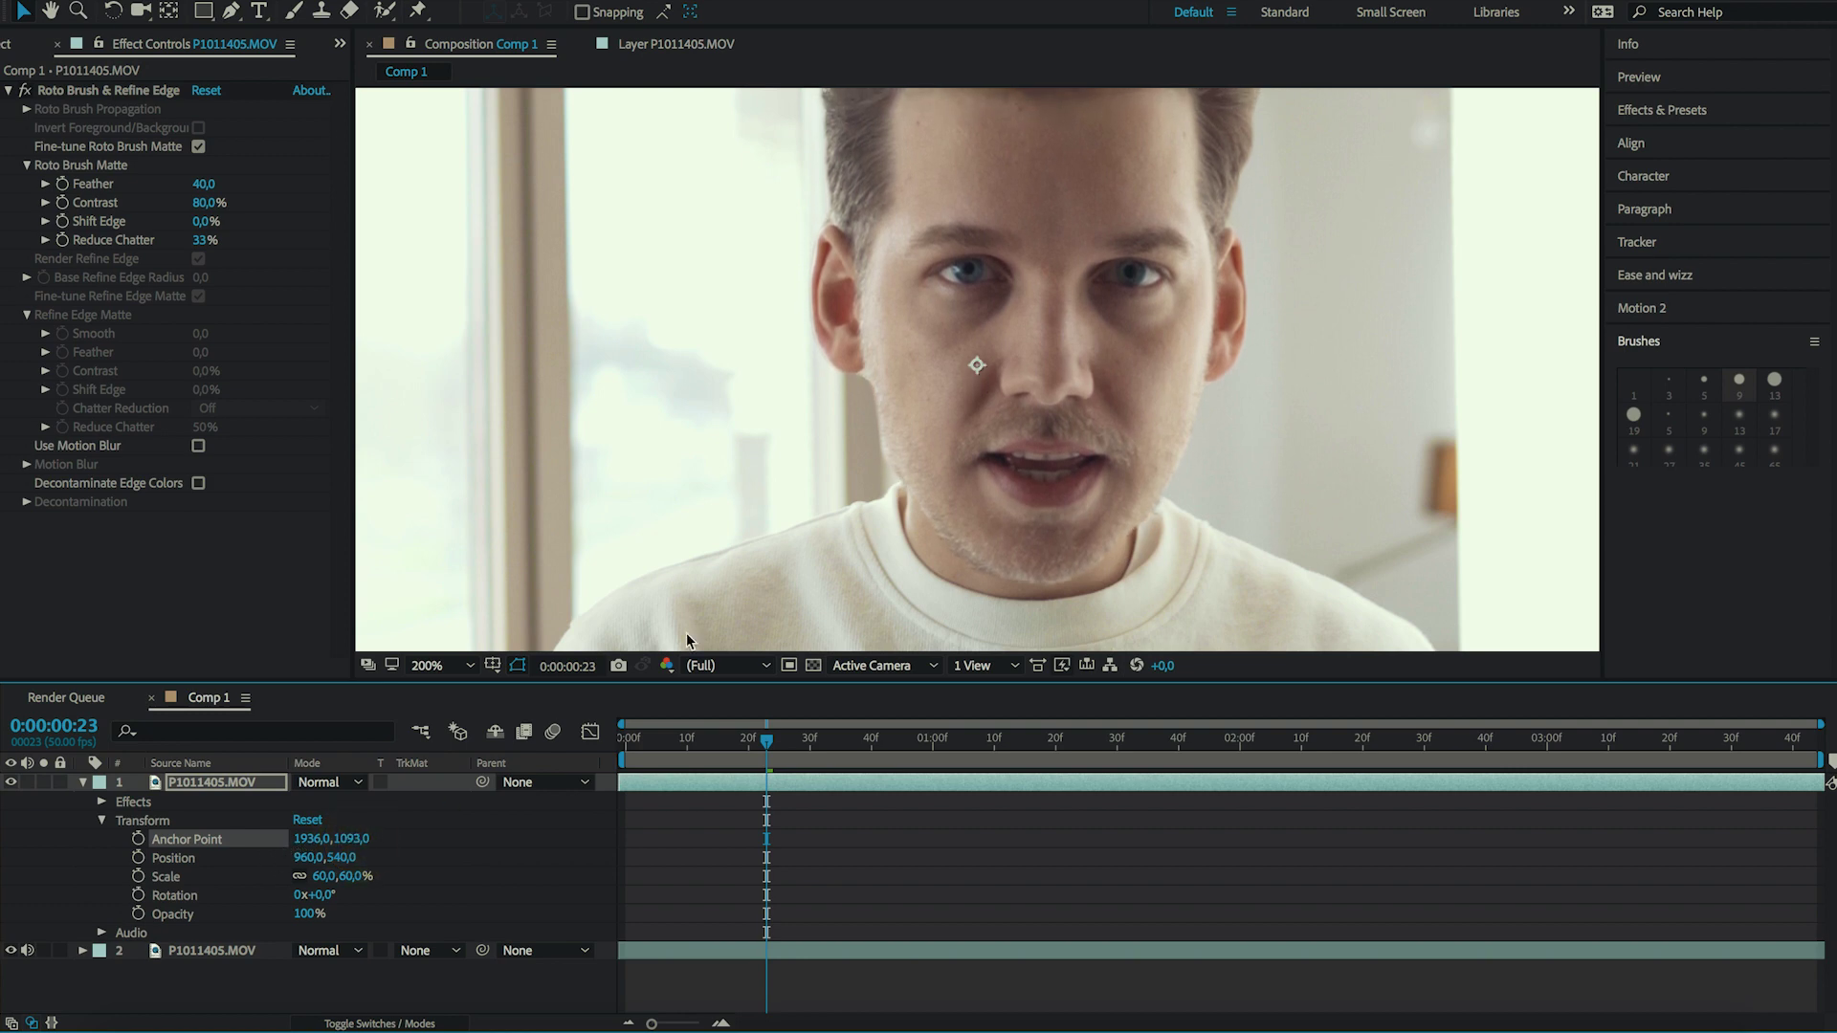
pyautogui.press(',')
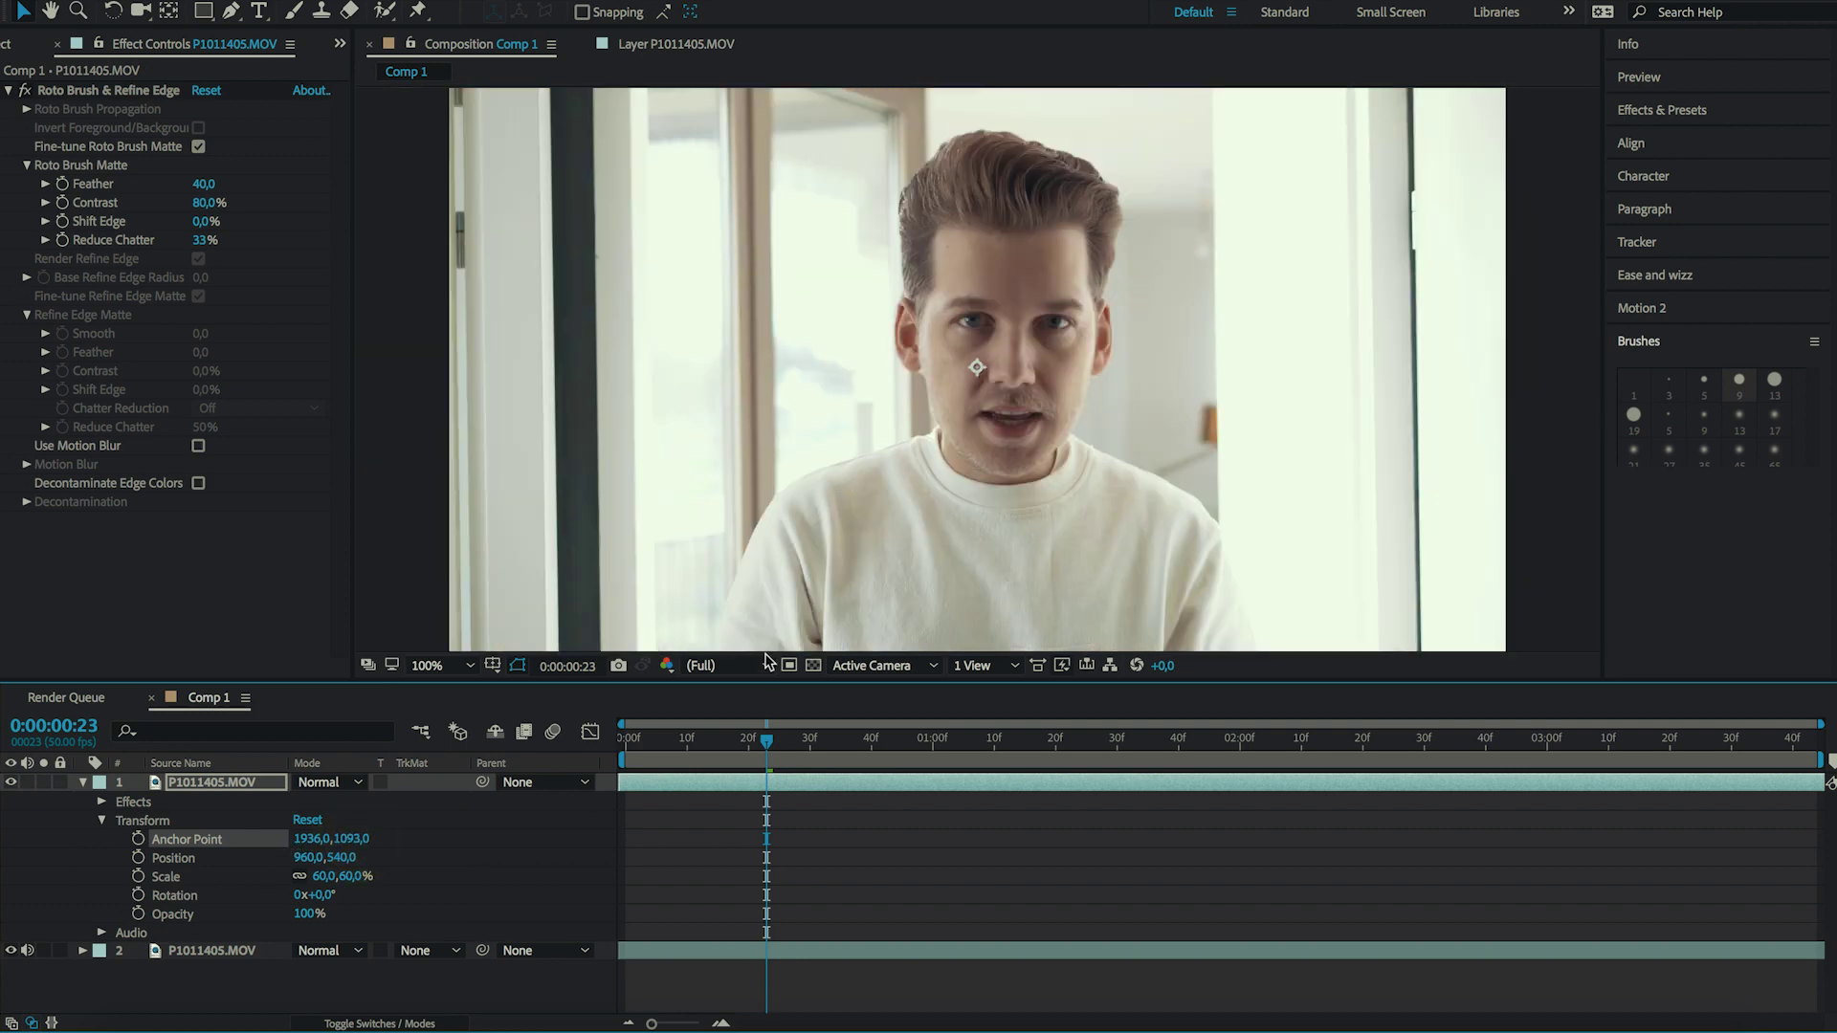
pyautogui.moveTo(821, 744); pyautogui.dragTo(892, 754)
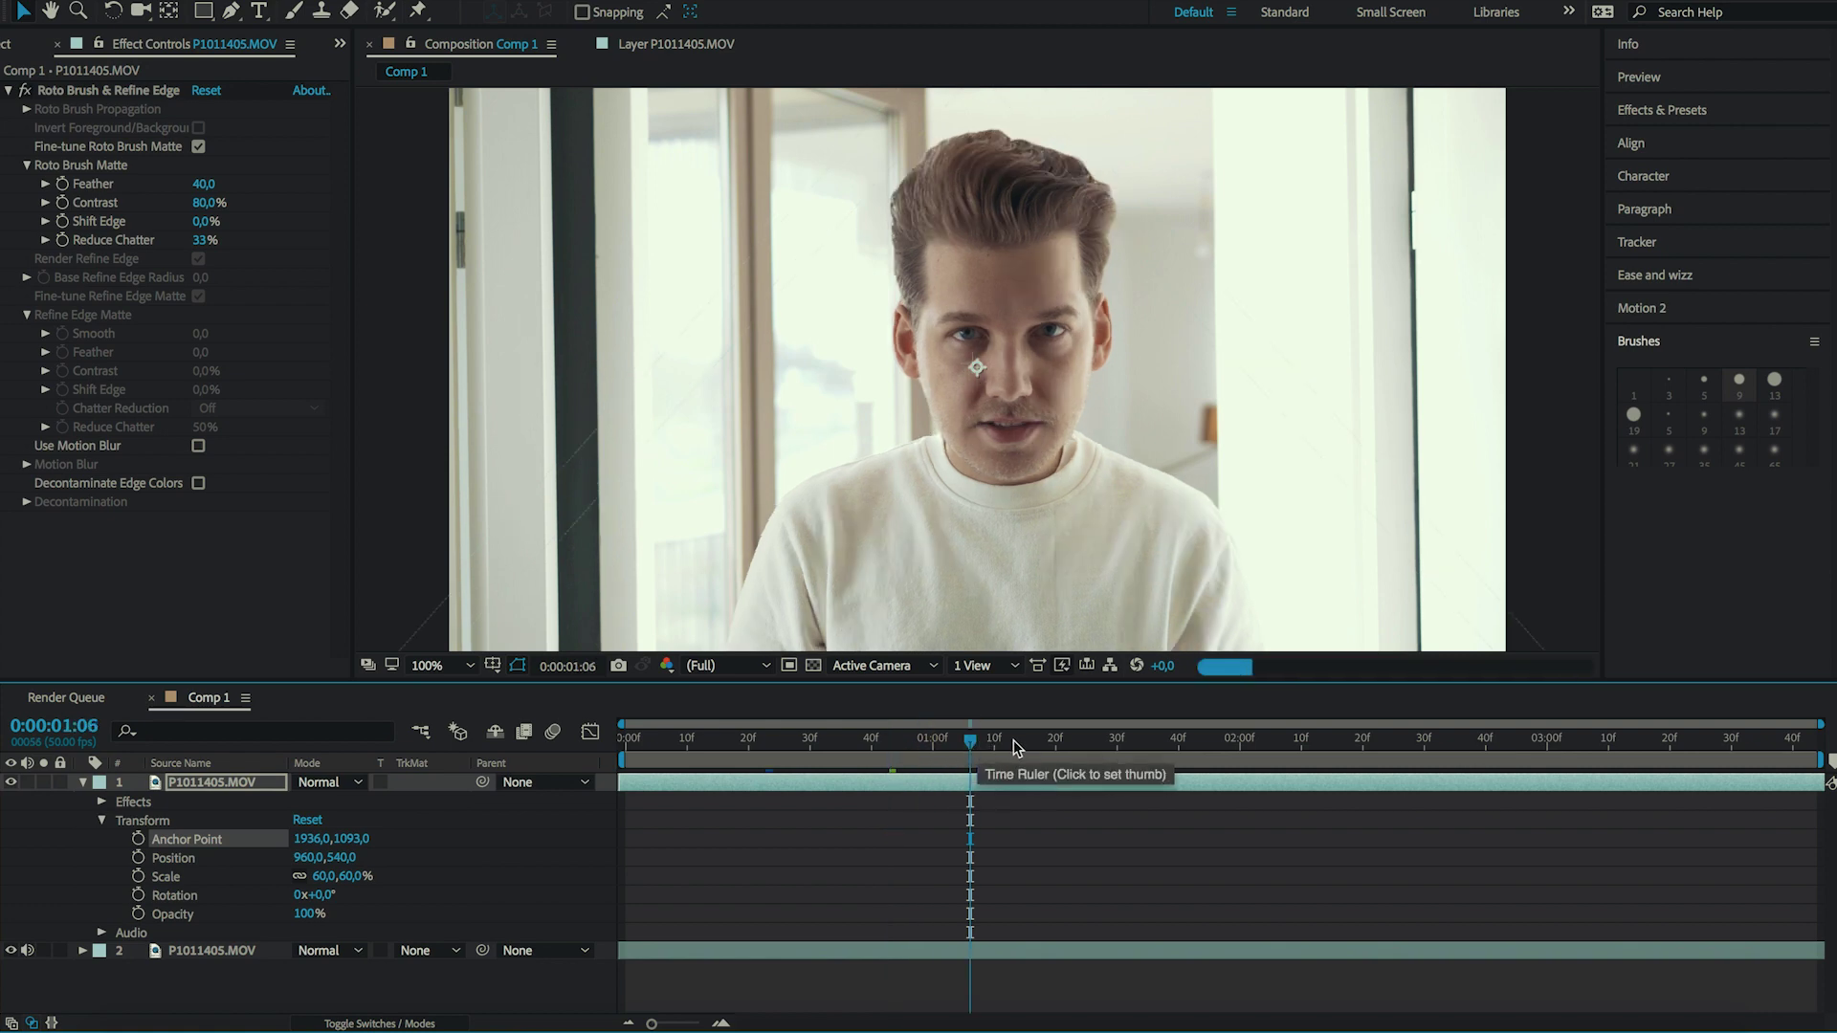
# Set the head layer's Scale to 65% and review frames through about 1:32.
pyautogui.click(1064, 746)
pyautogui.click(1160, 746)
pyautogui.click(323, 876)
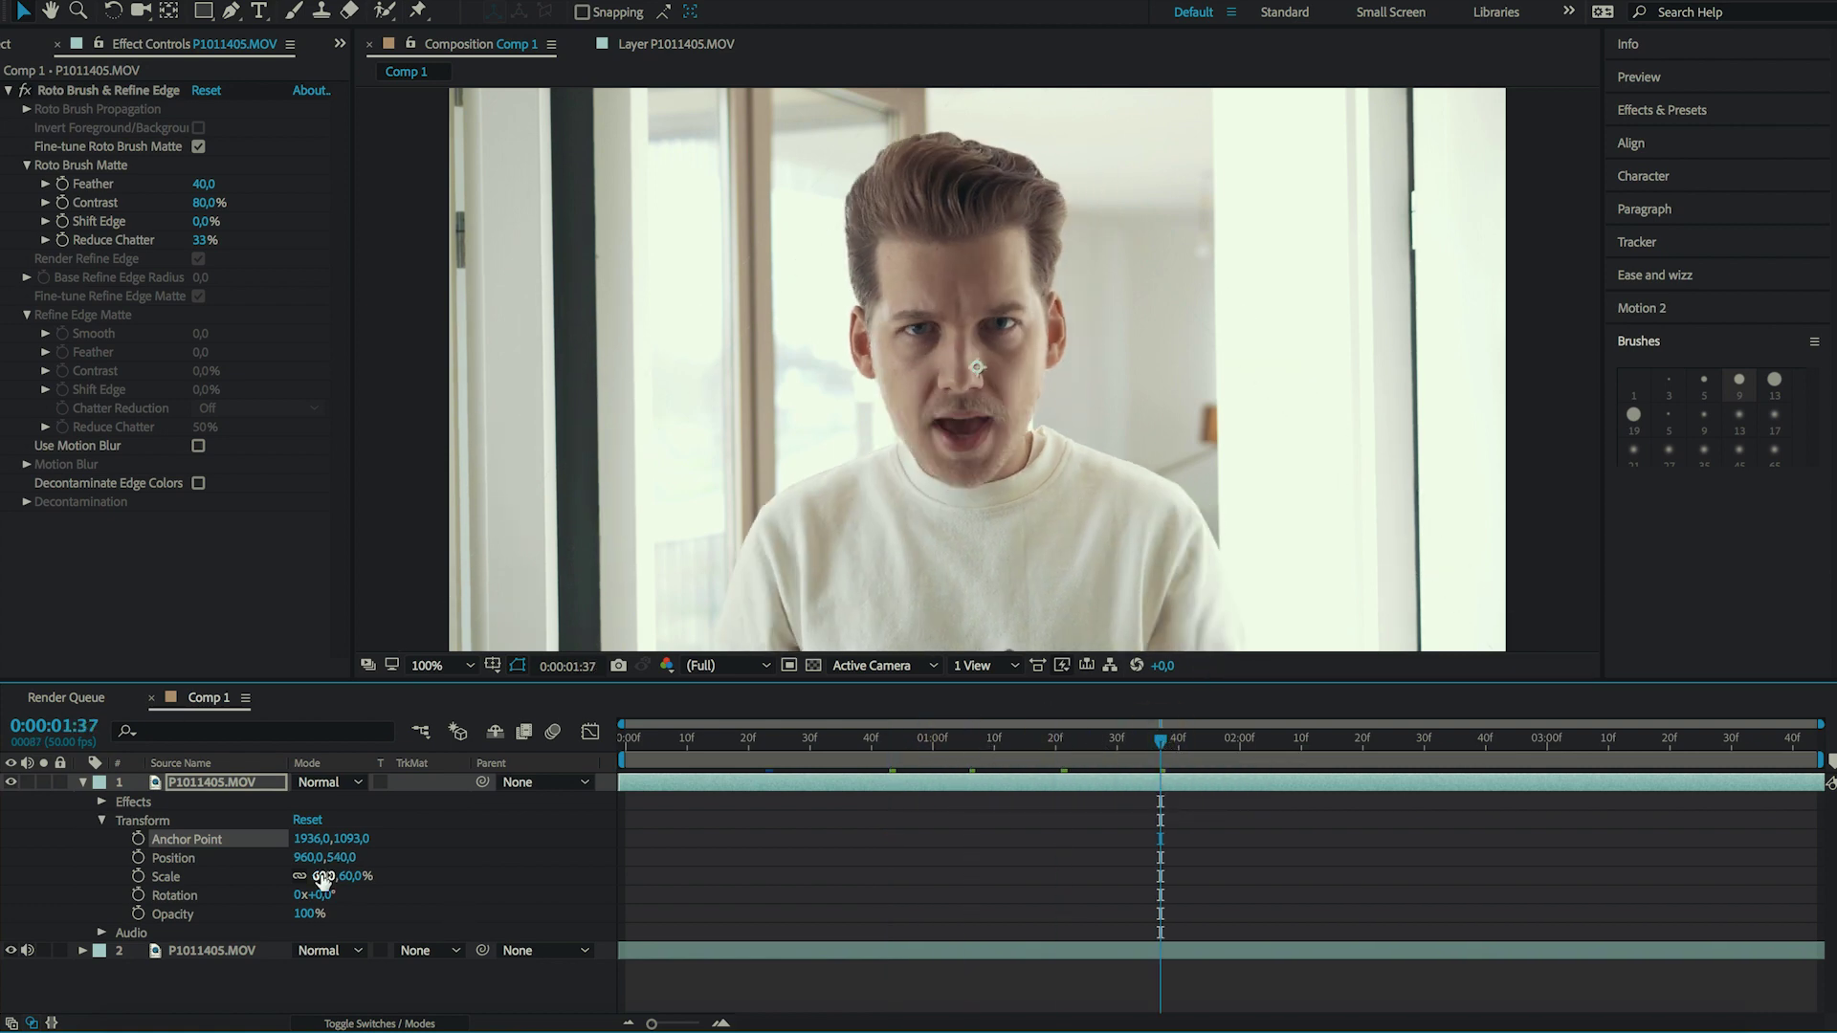
pyautogui.write('65')
pyautogui.press('Return')
pyautogui.click(660, 742)
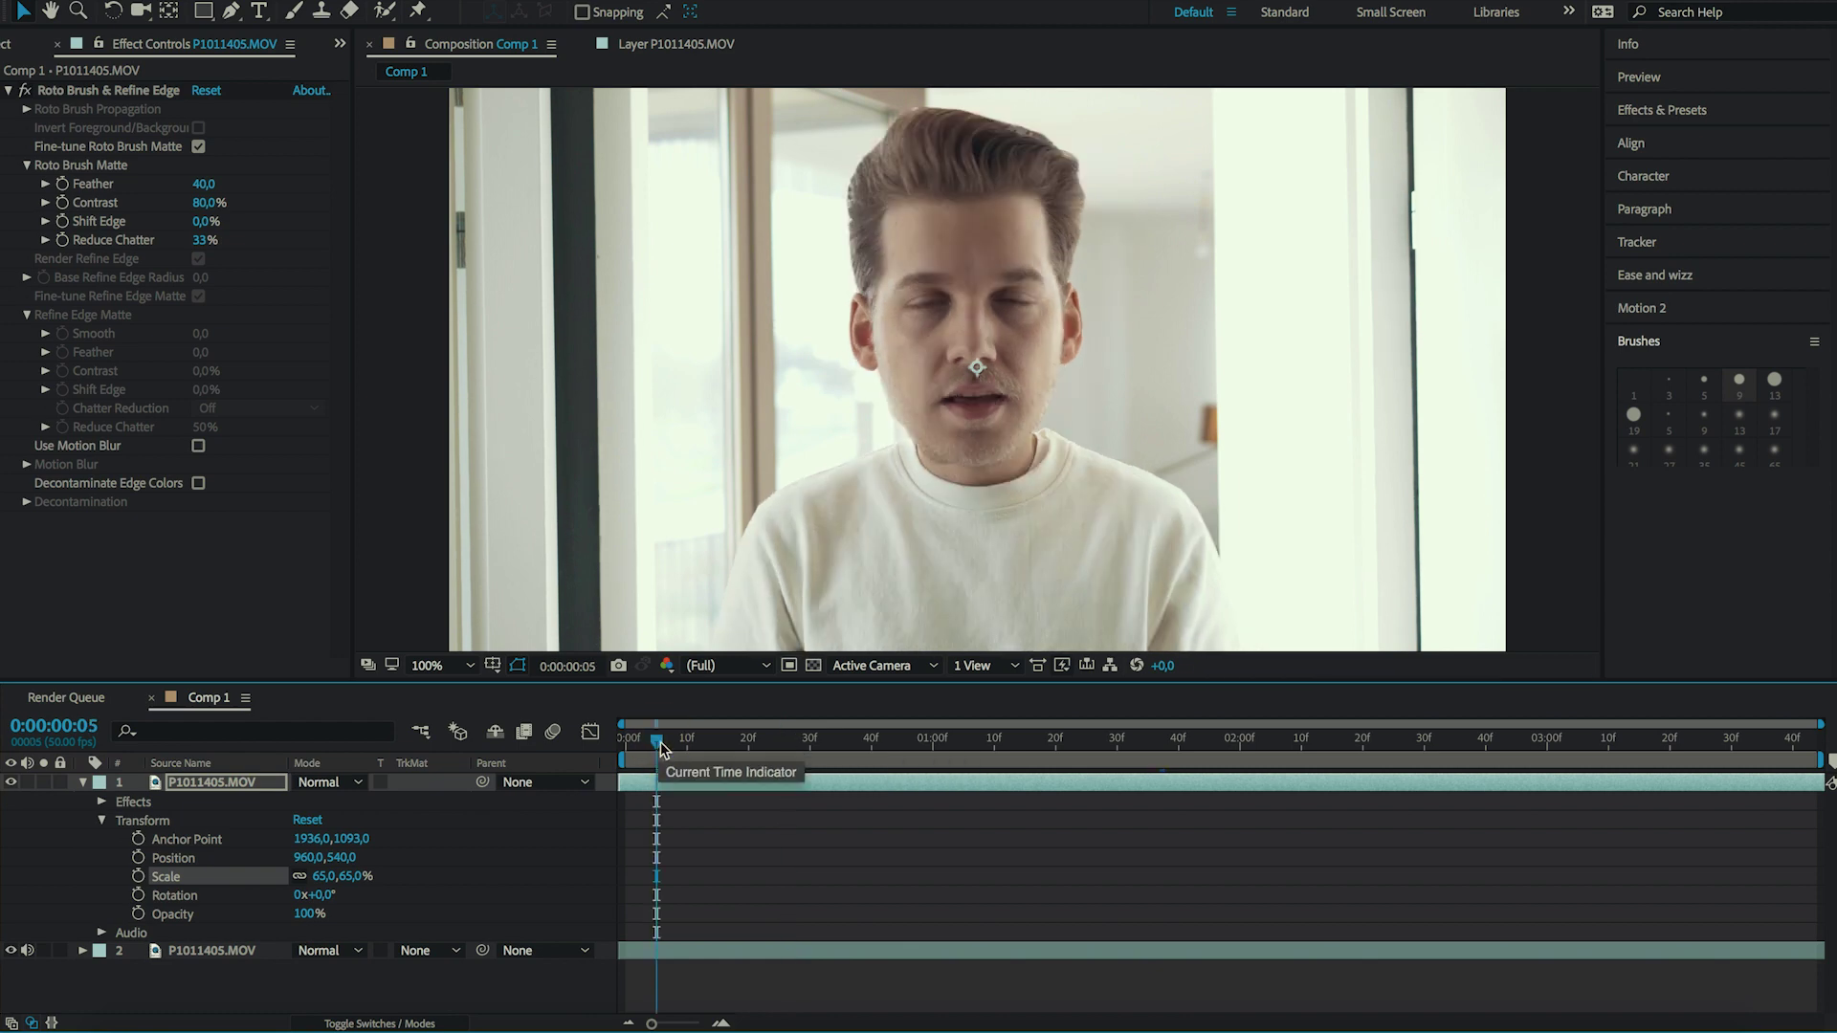
pyautogui.click(705, 742)
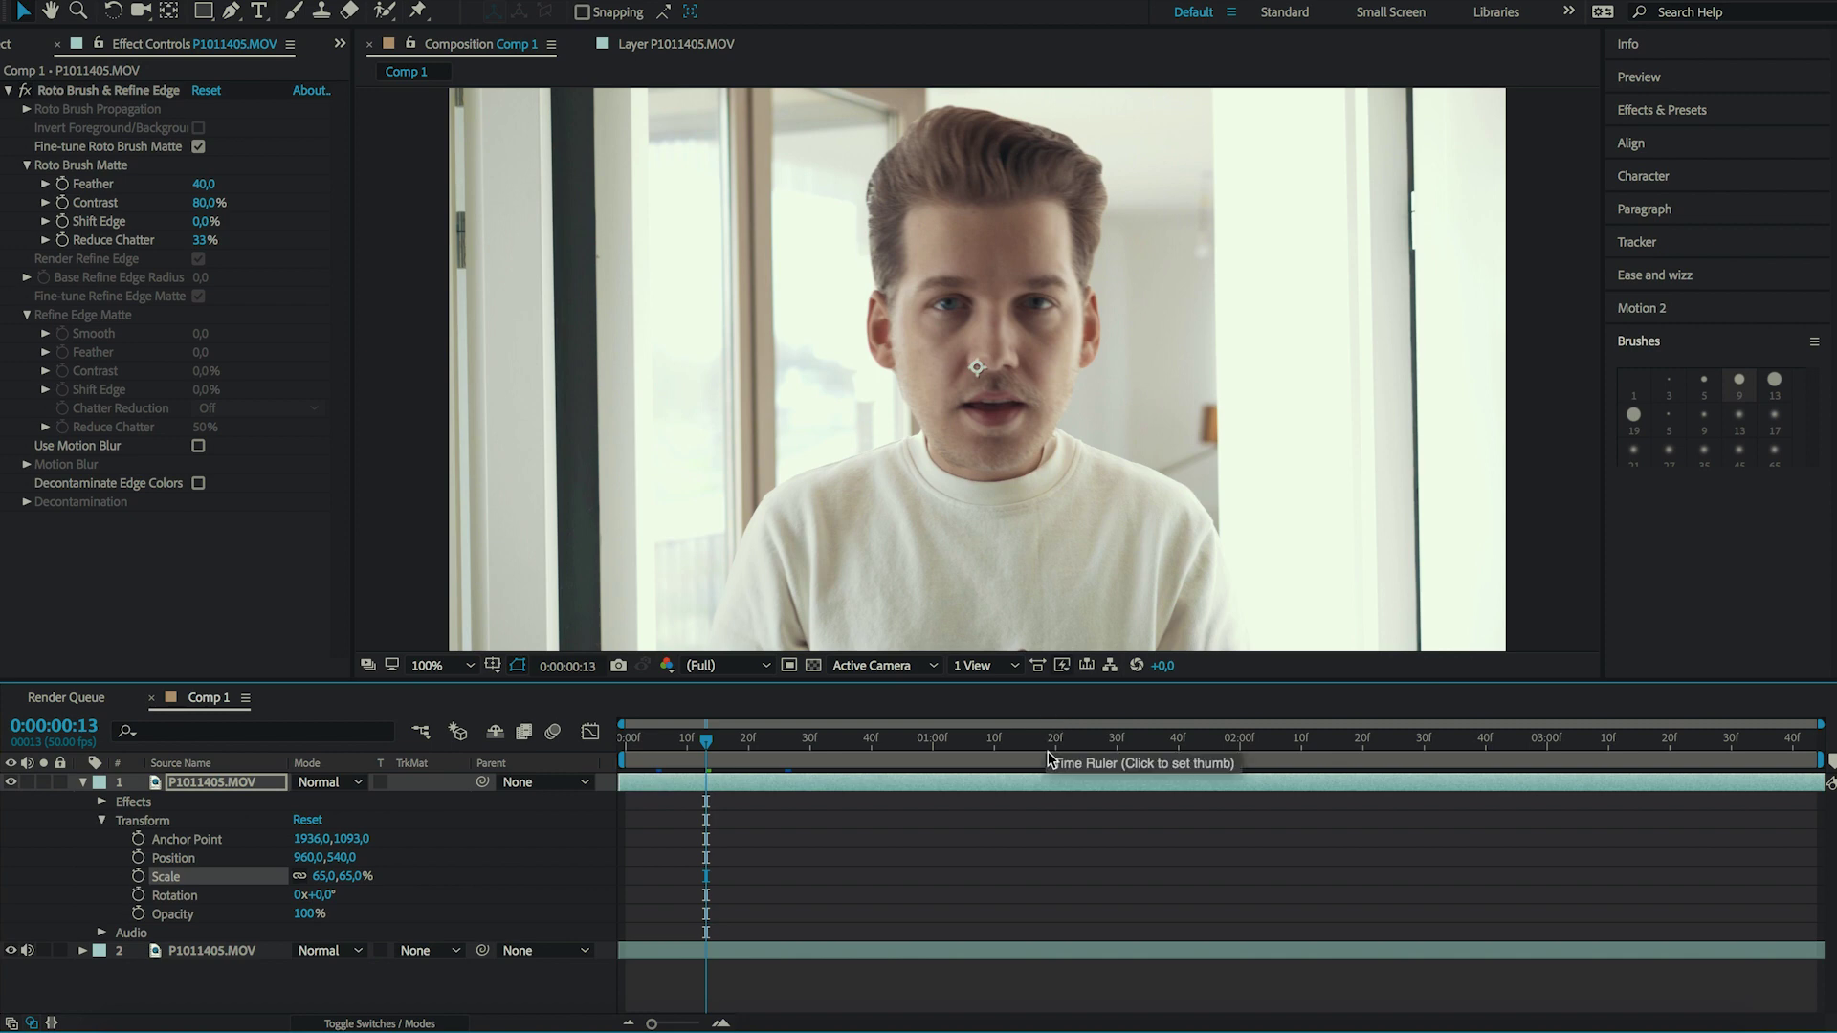
pyautogui.click(1129, 740)
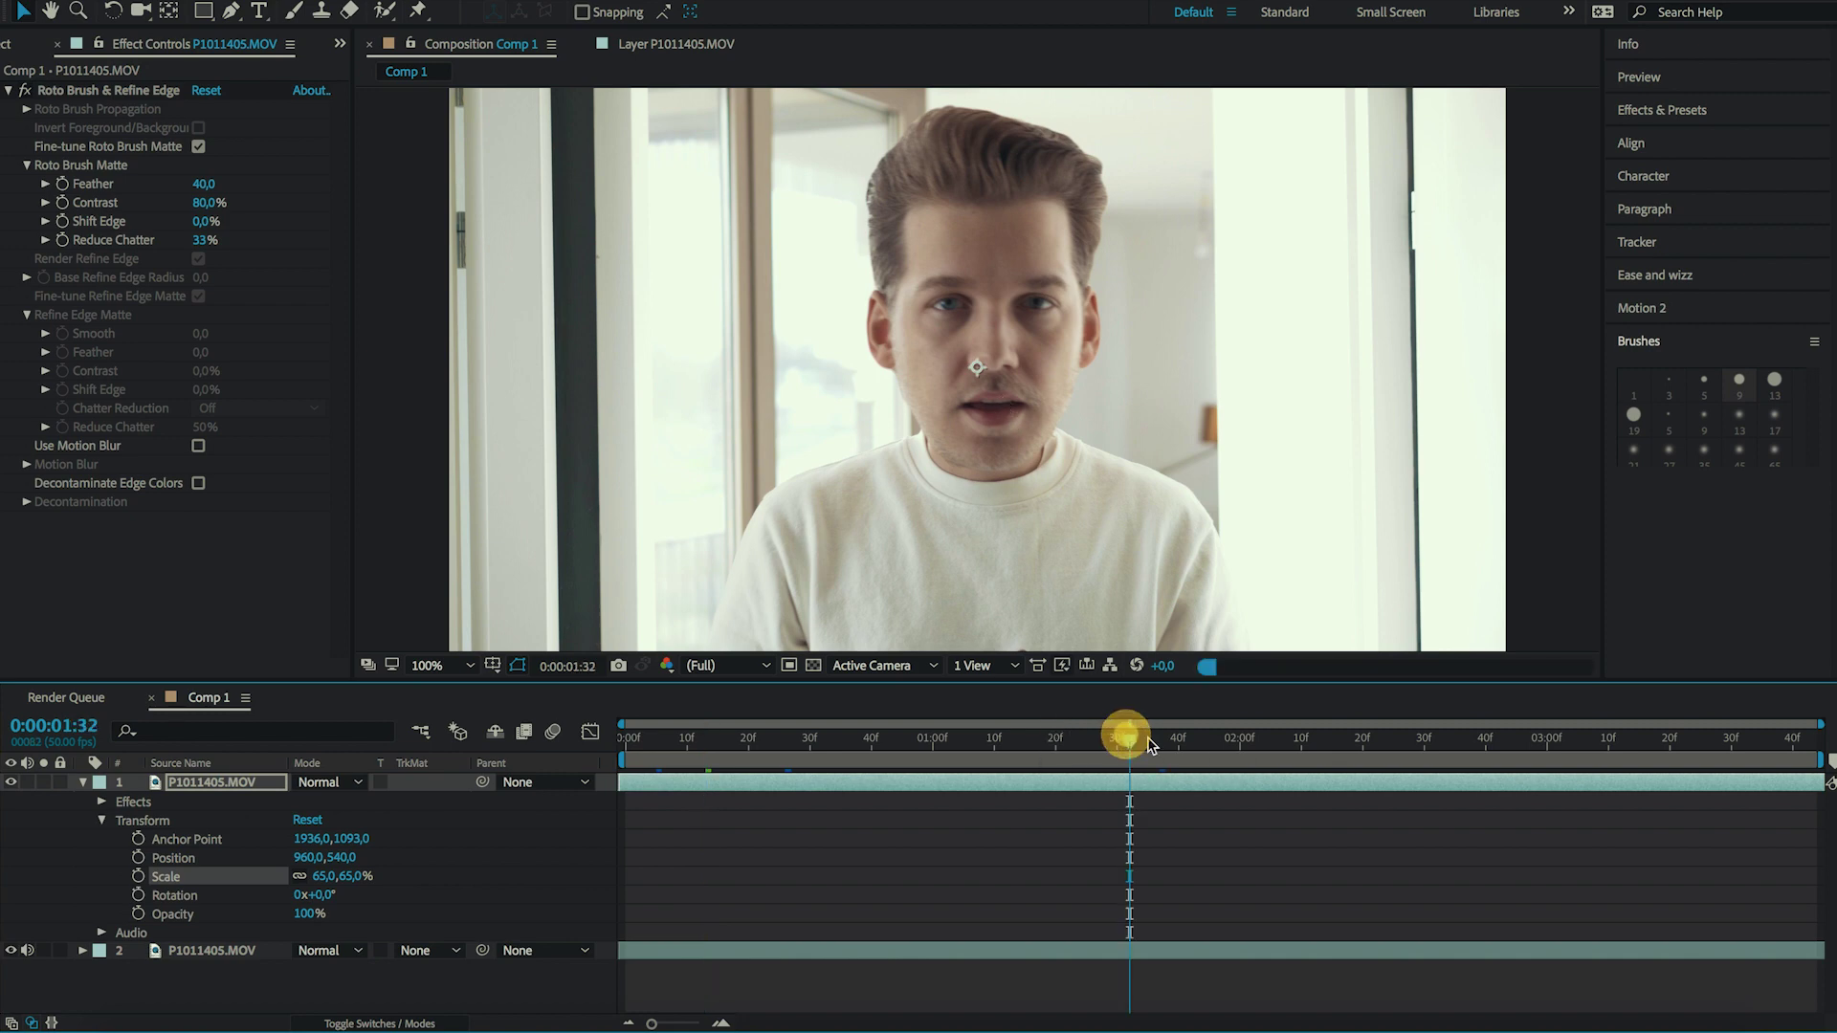
pyautogui.click(1584, 744)
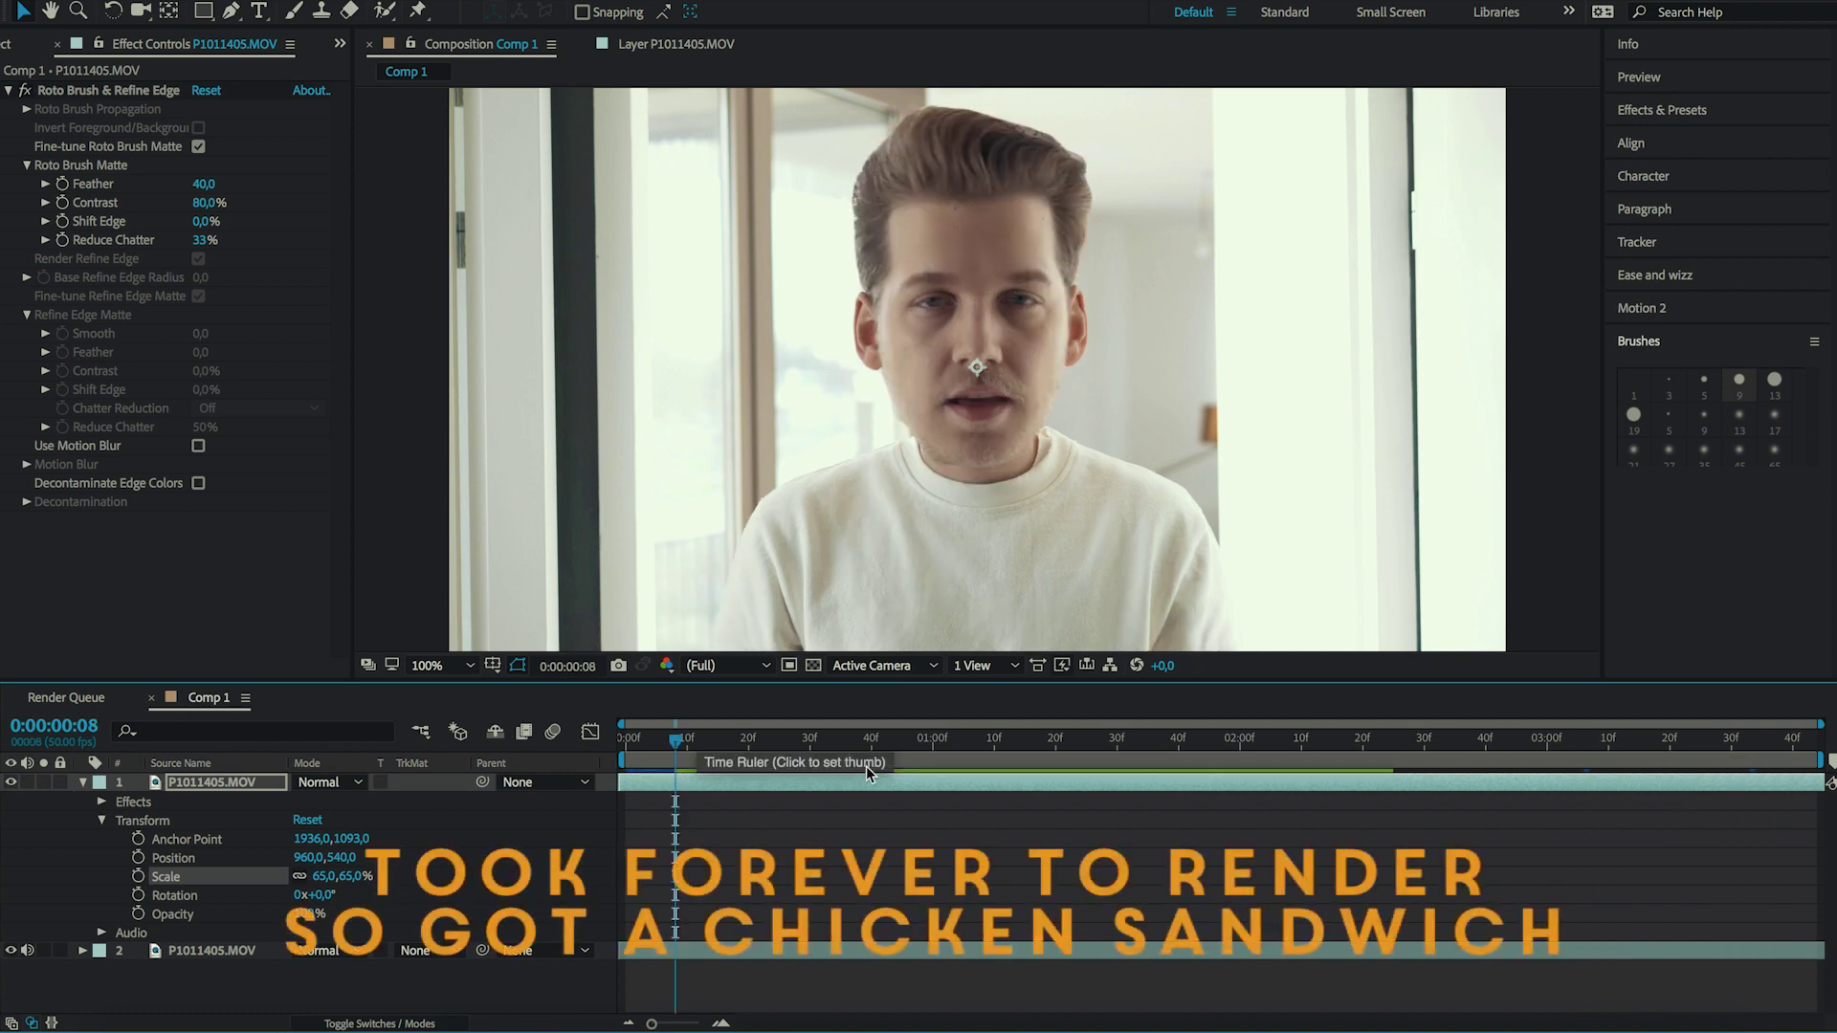
pyautogui.press('space')
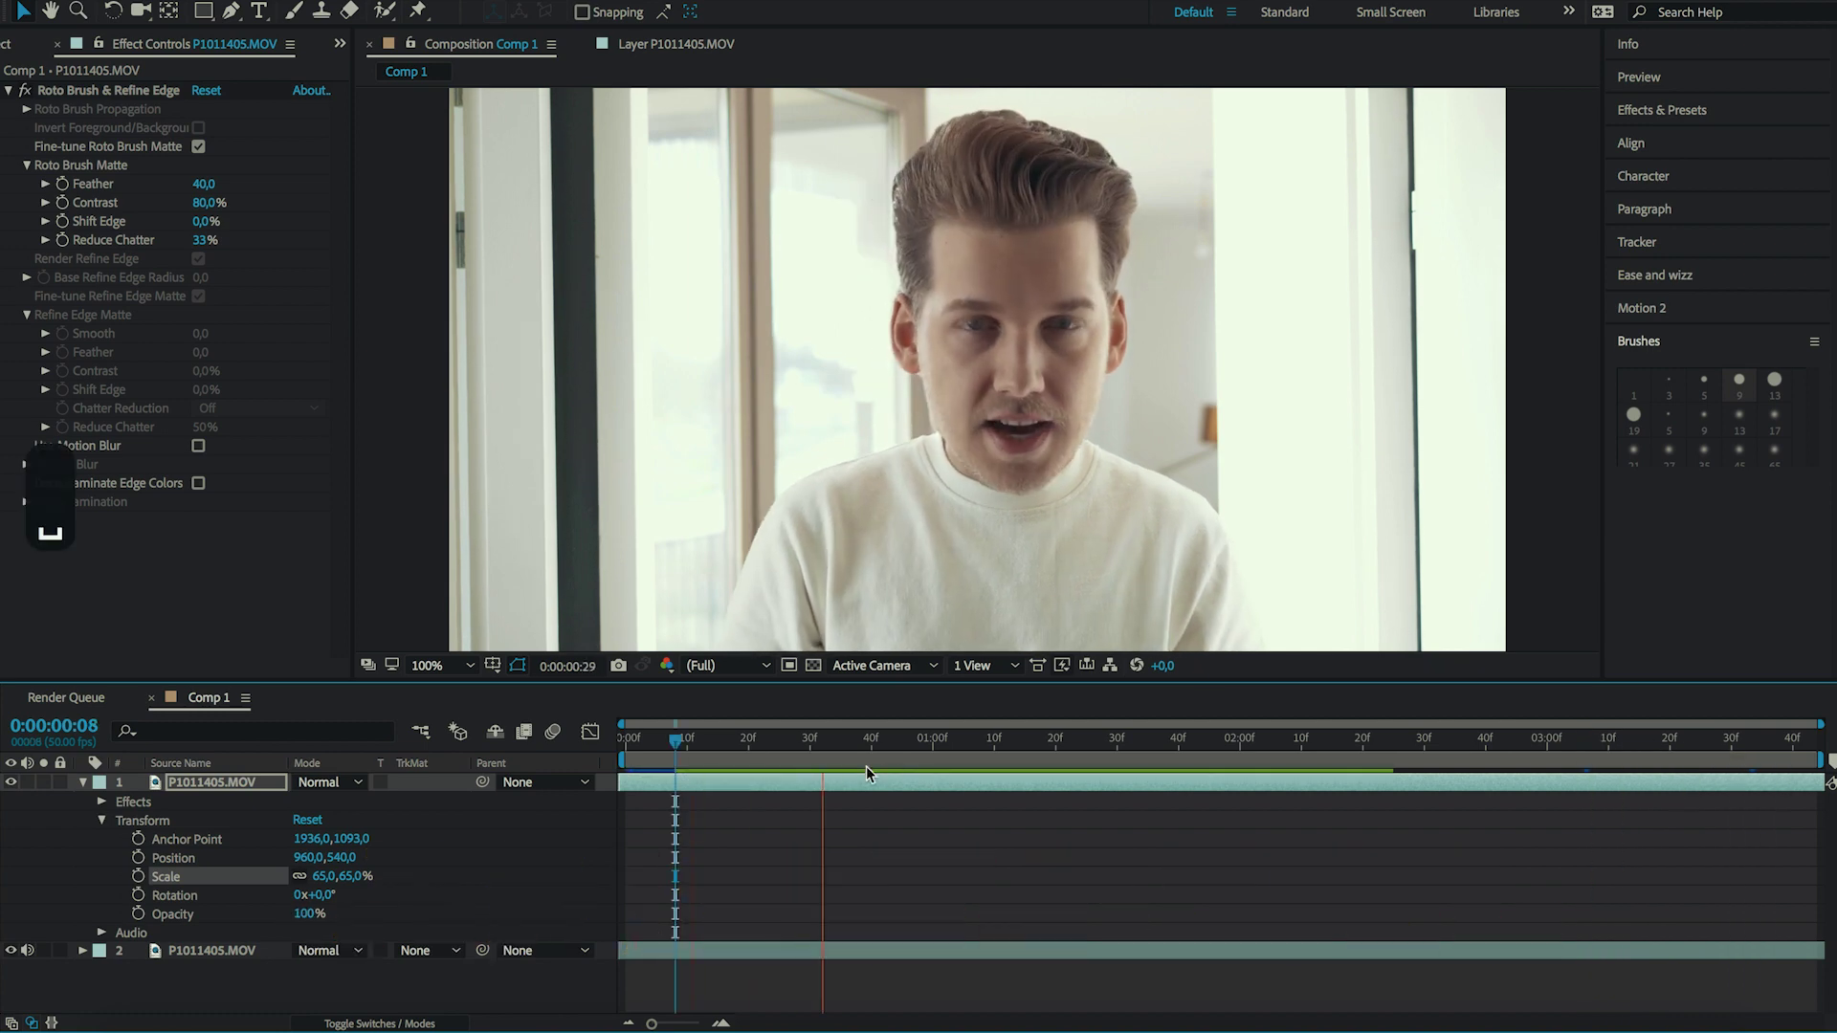
pyautogui.press('space')
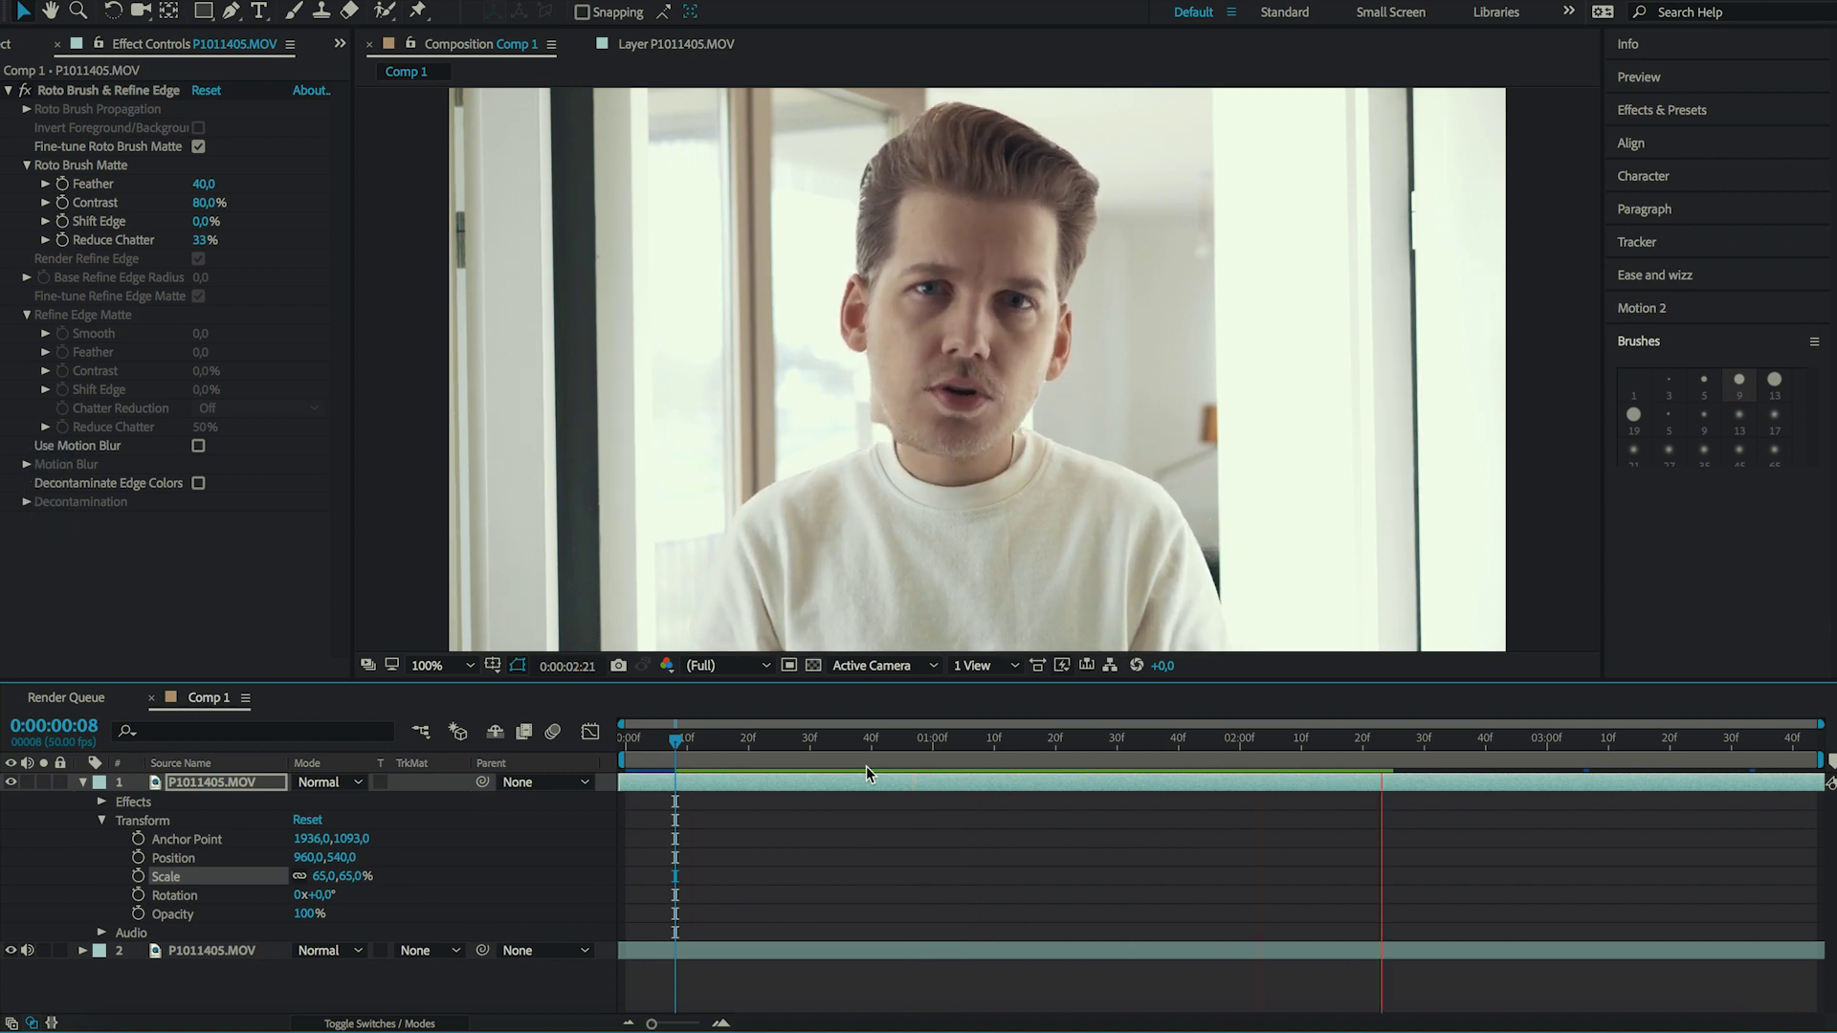
pyautogui.click(965, 743)
pyautogui.click(1160, 744)
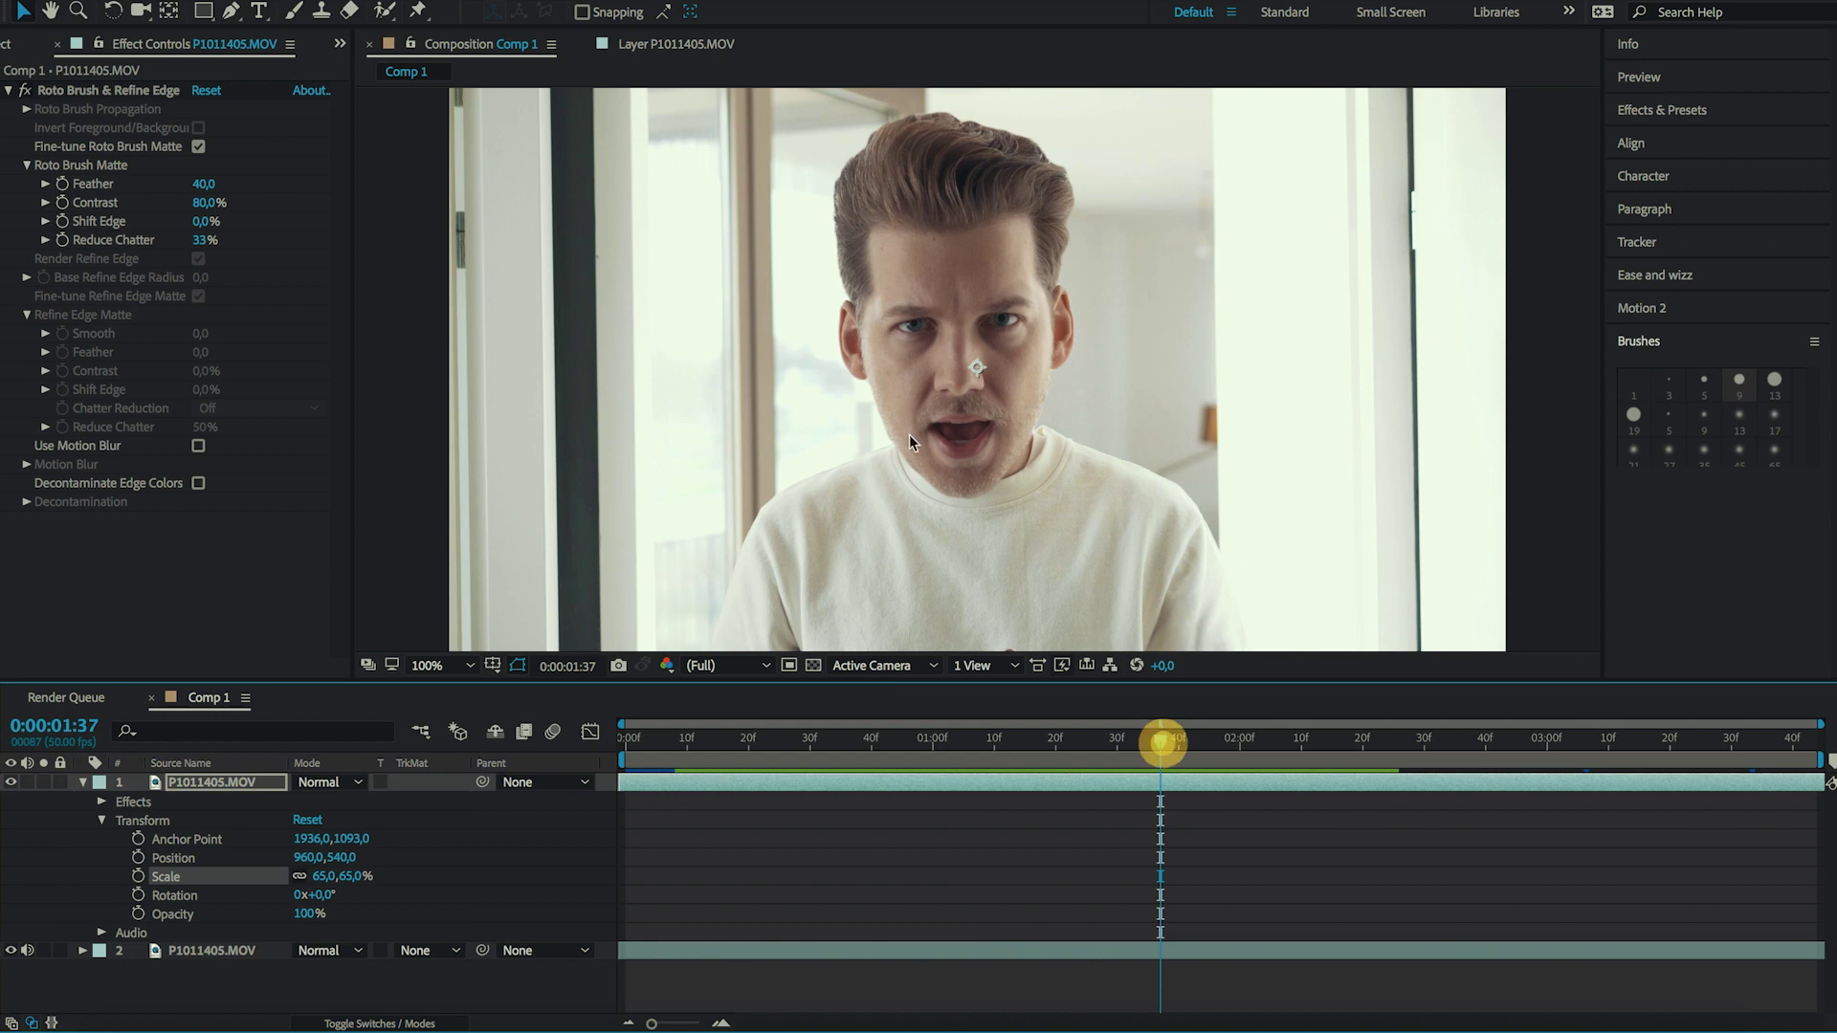
pyautogui.click(1266, 751)
pyautogui.click(1342, 746)
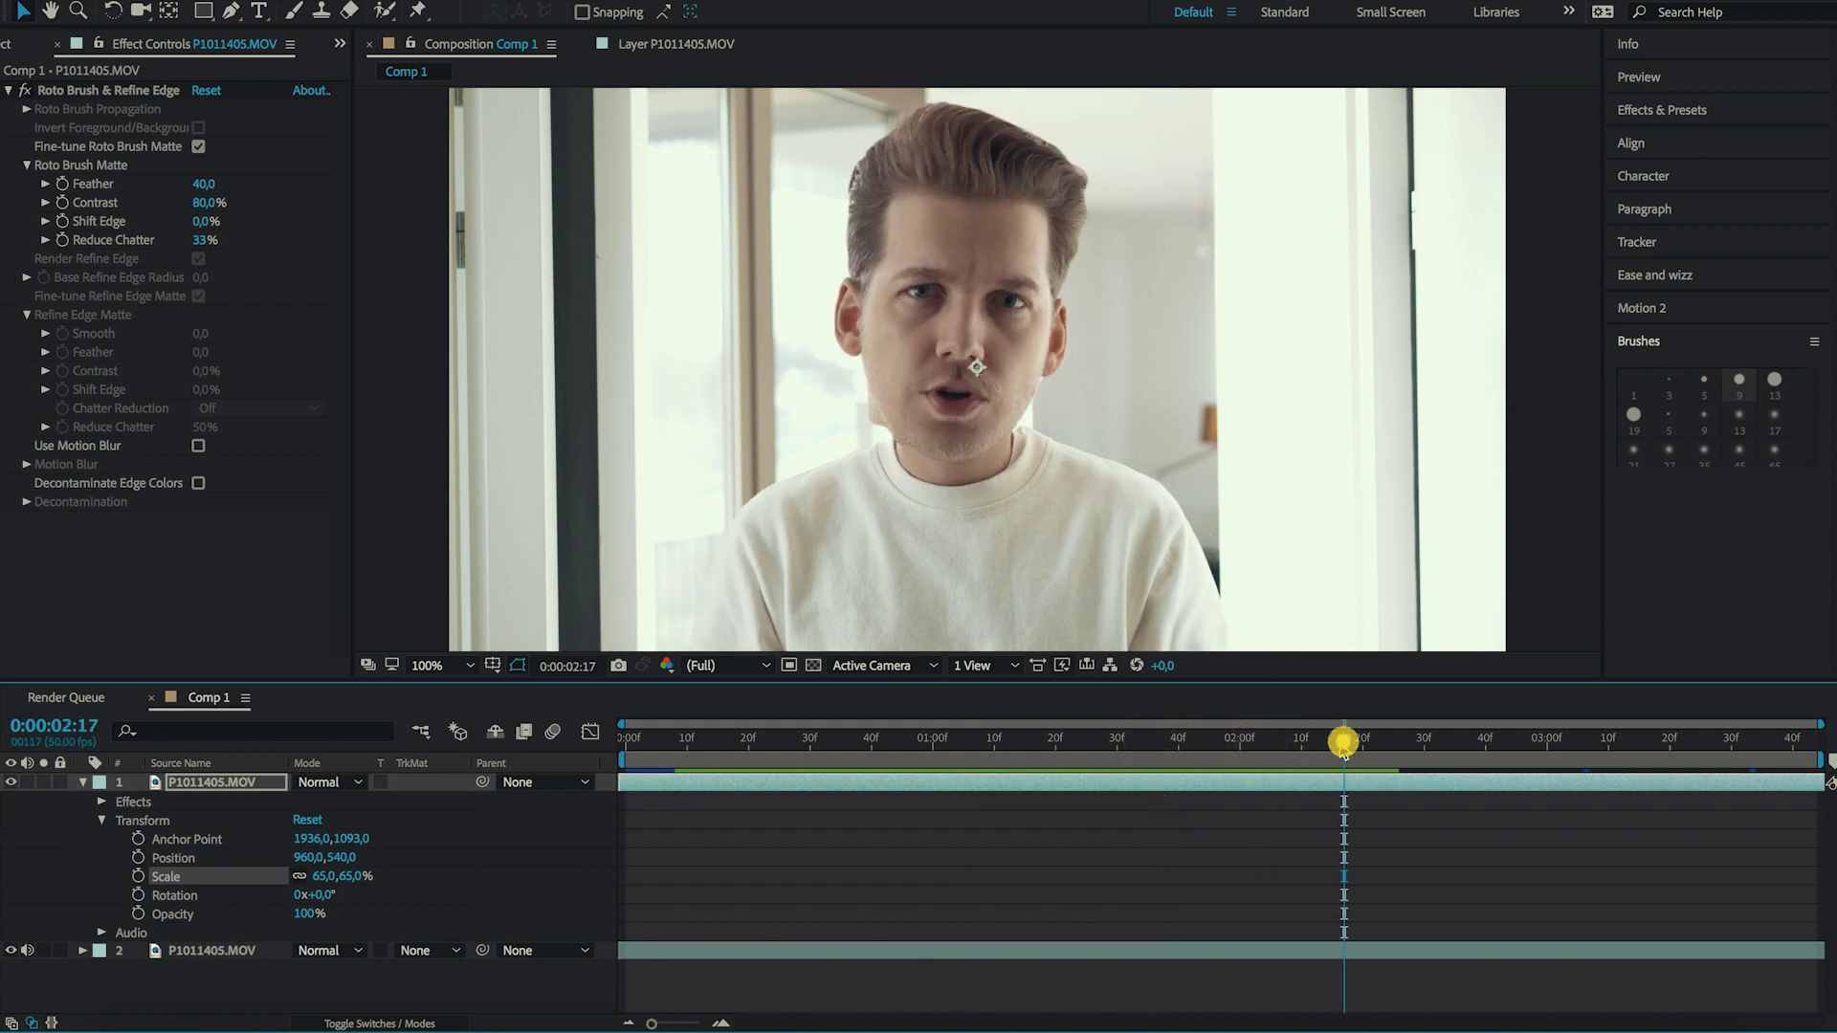